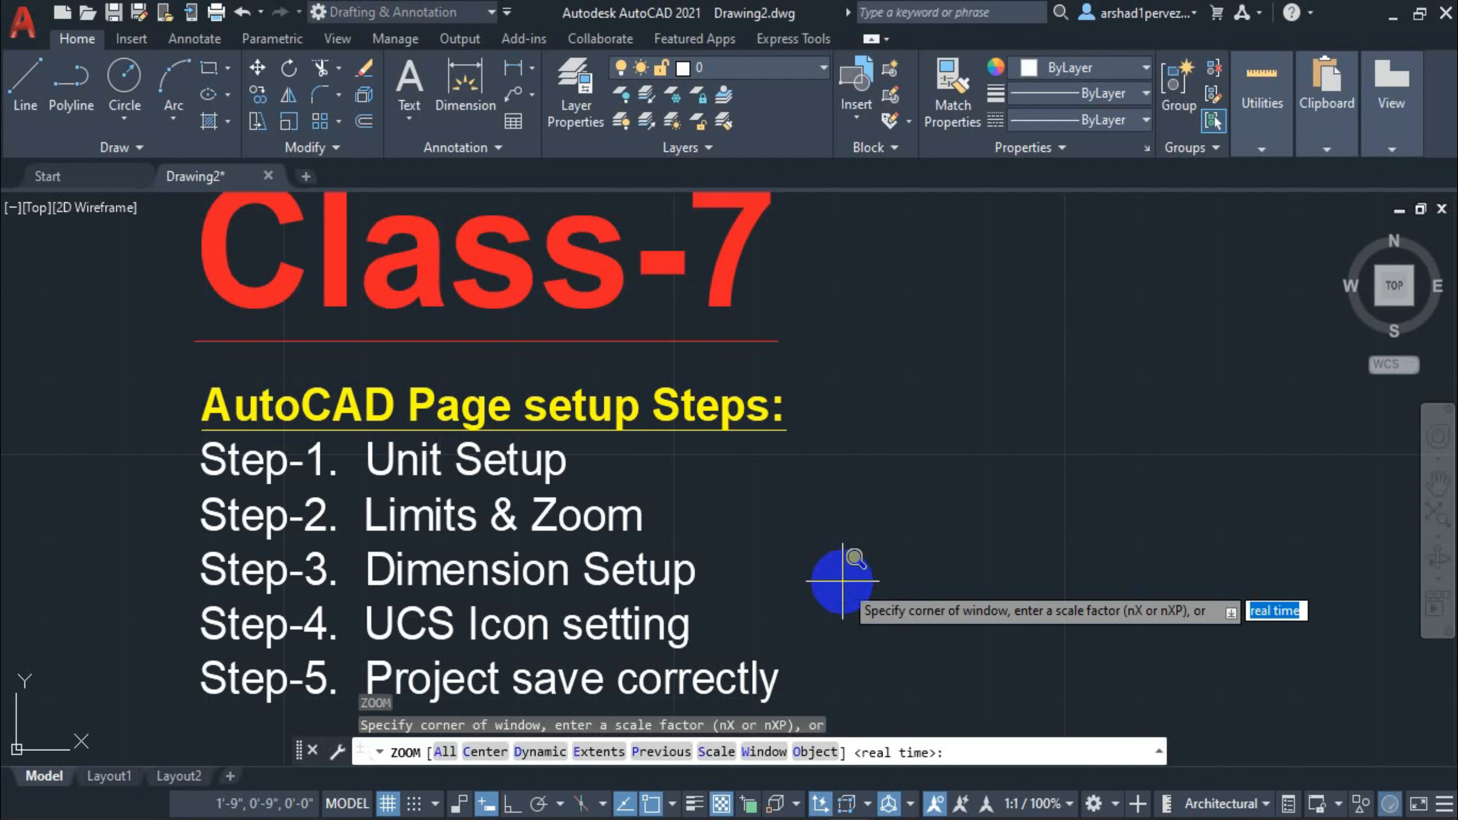
Zoom the view with the All option to display the full drawing limits.
click(442, 751)
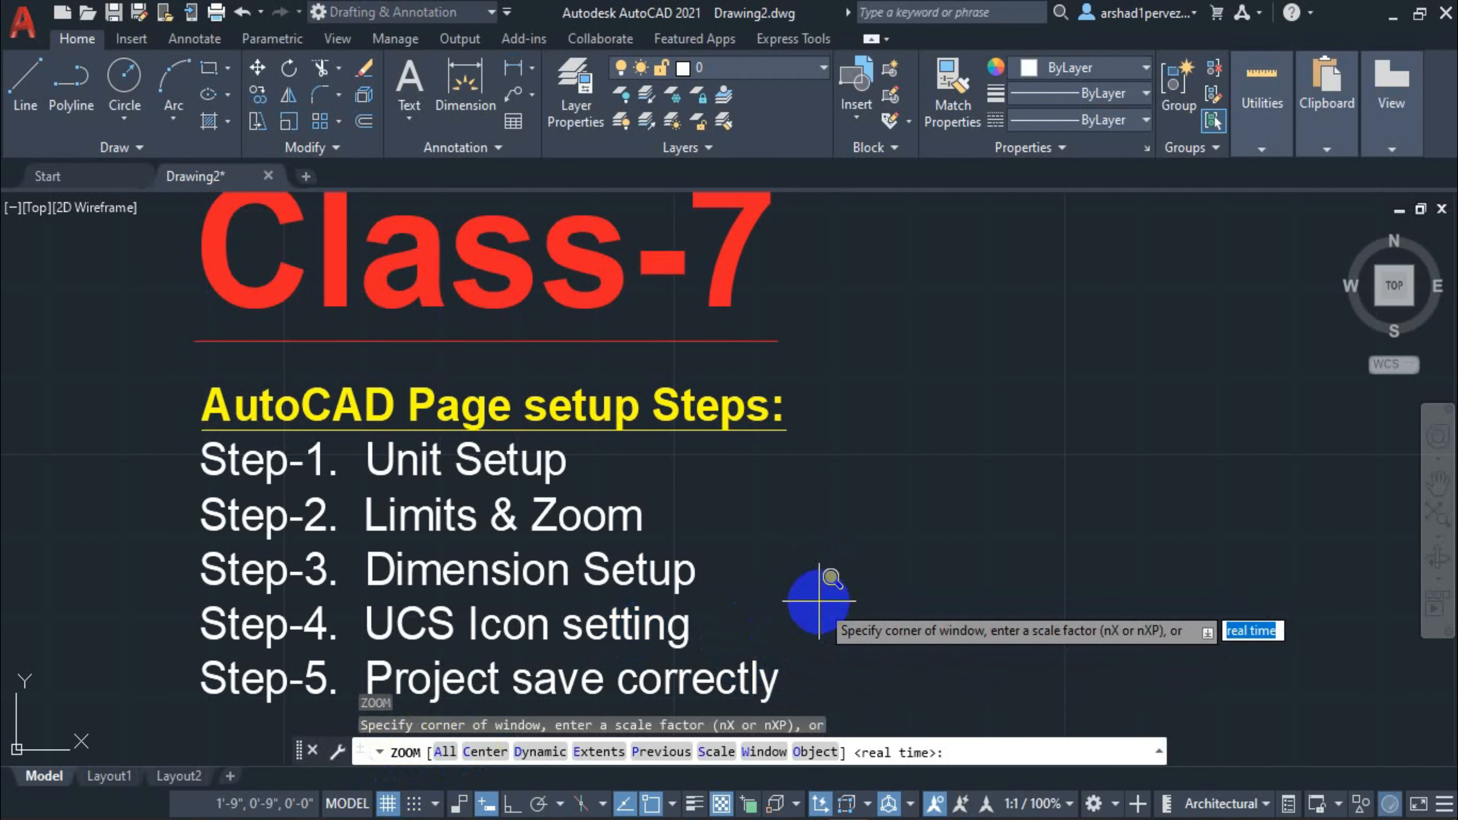
text(a)
key(Return)
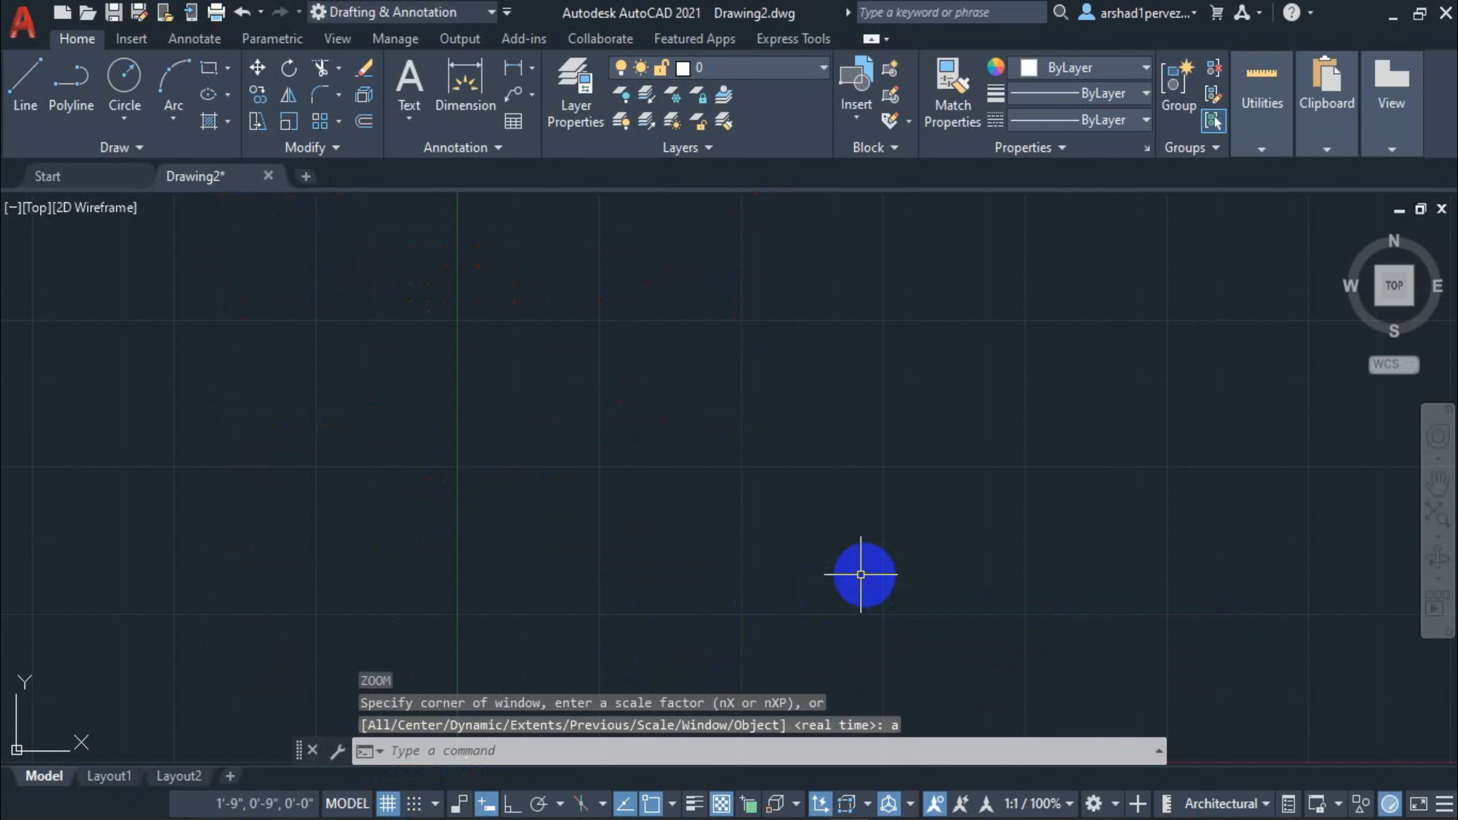
Return to the Class-7 text and review the listed AutoCAD page setup steps.
middle_drag(809, 566, 801, 559)
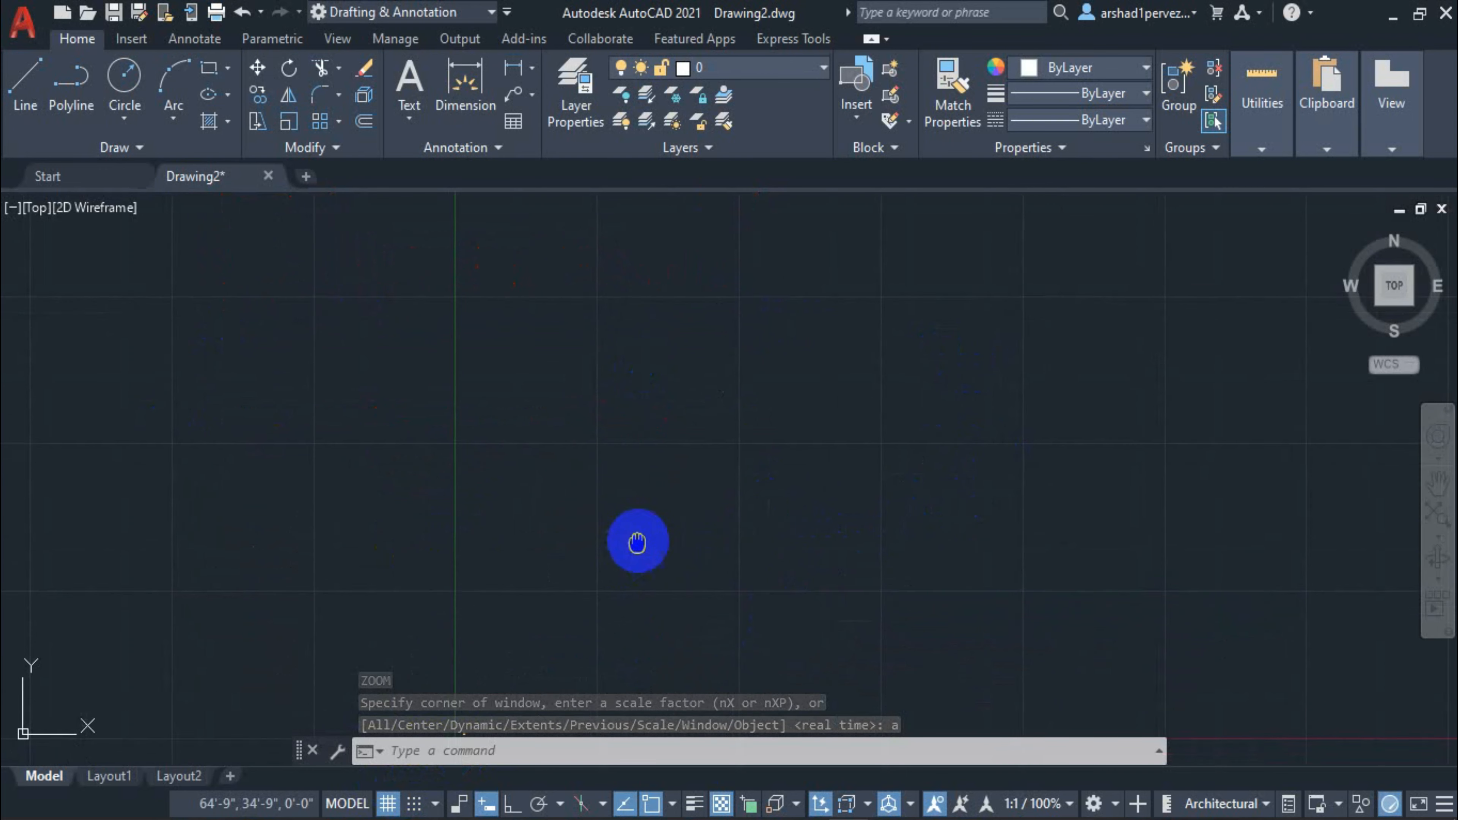
scroll(577, 672, up, 5)
scroll(270, 619, down, 3)
scroll(253, 602, up, 4)
middle_drag(253, 603, 669, 594)
scroll(670, 594, up, 6)
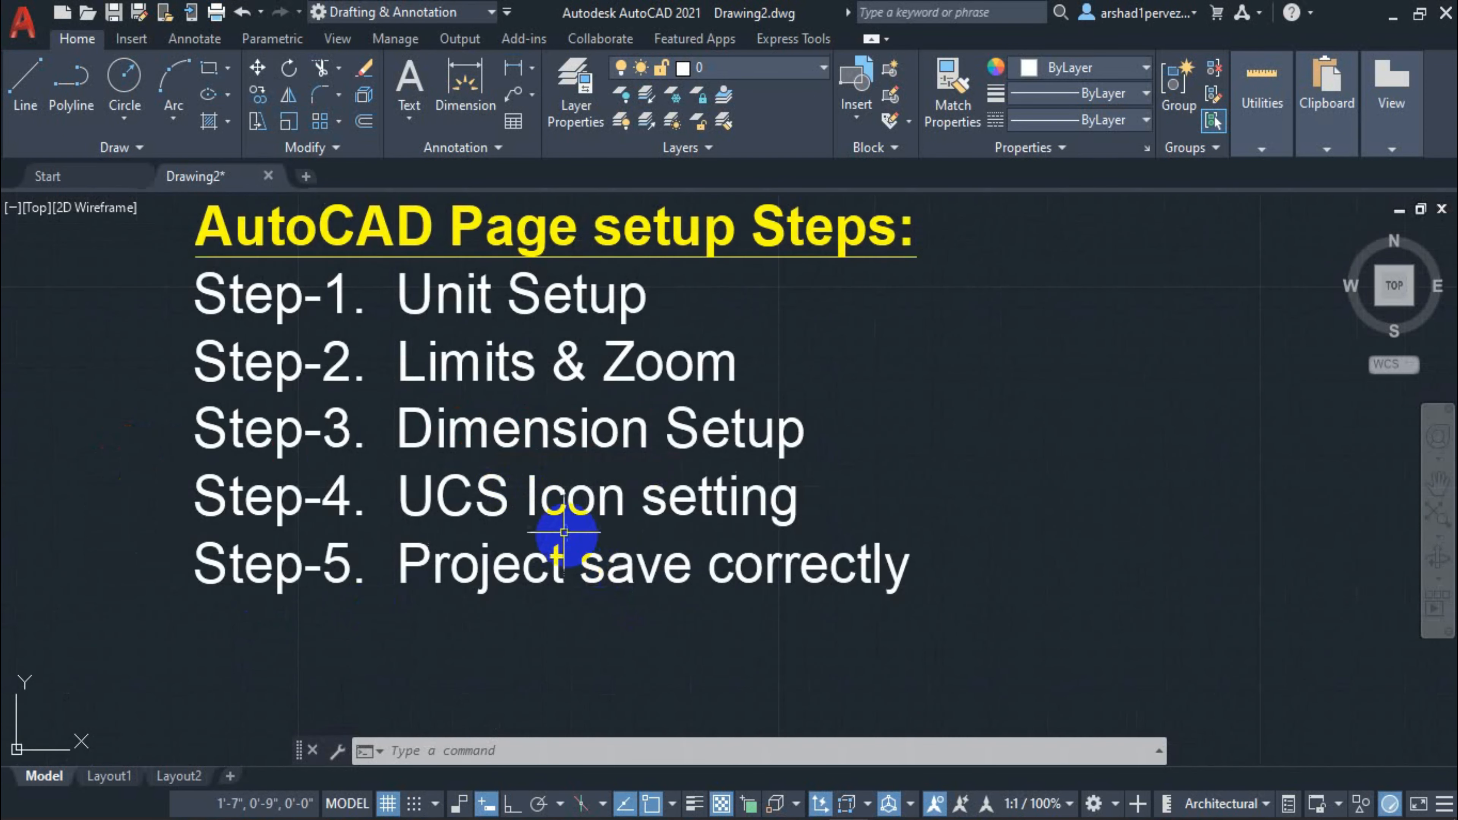
middle_drag(509, 513, 505, 537)
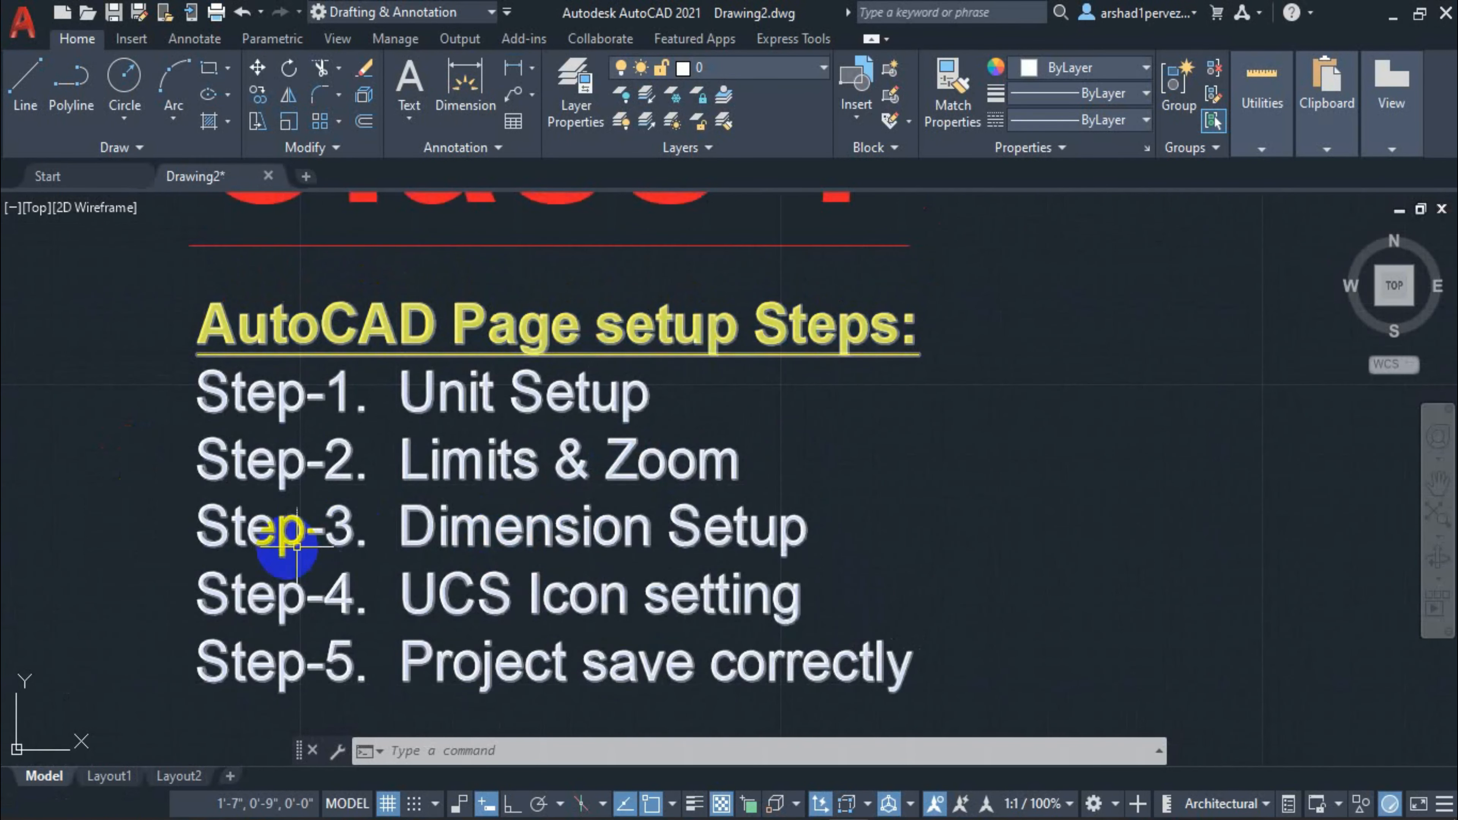
middle_drag(947, 541, 936, 557)
scroll(936, 556, down, 3)
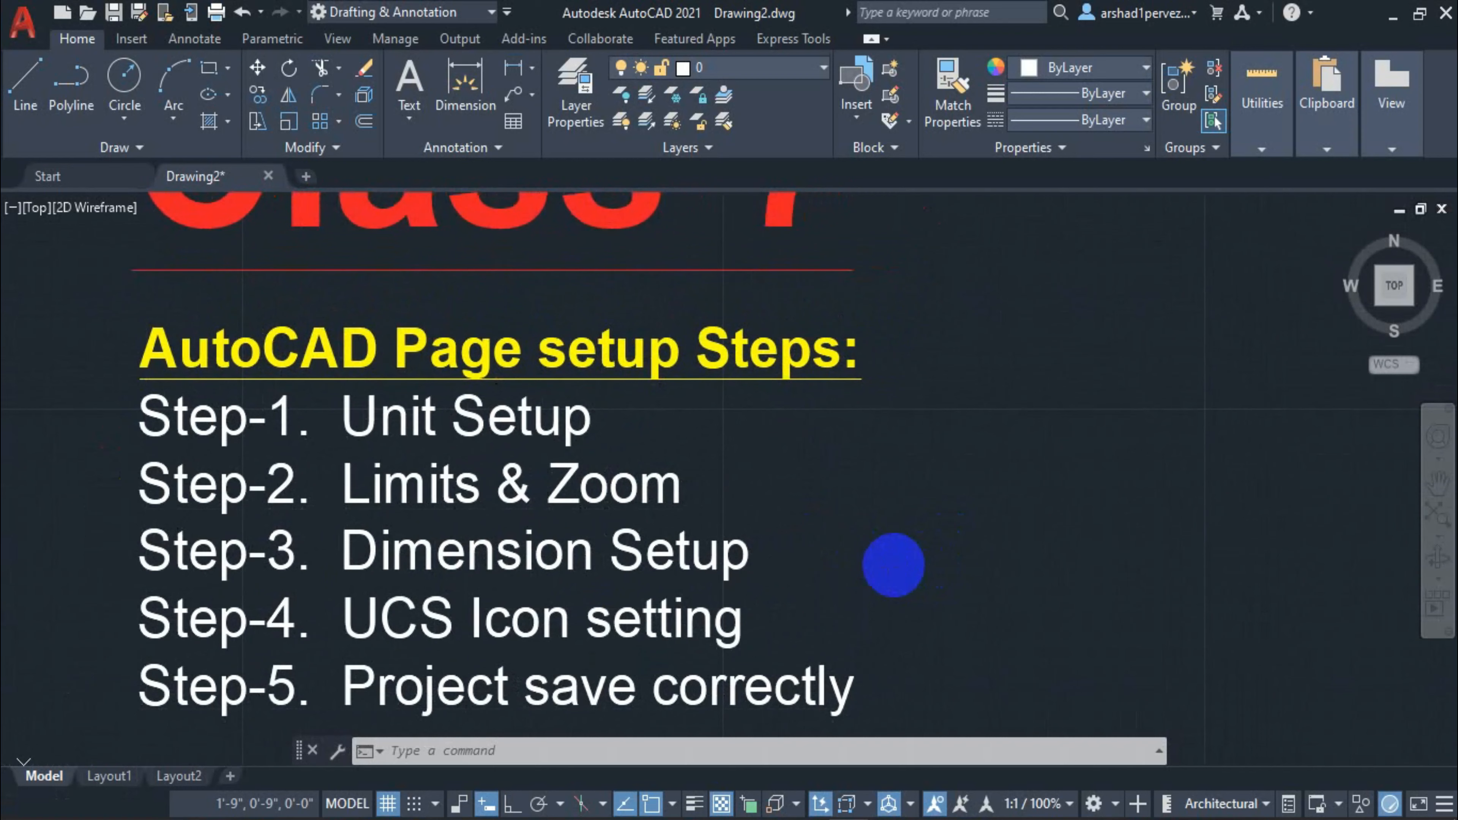
scroll(912, 554, up, 1)
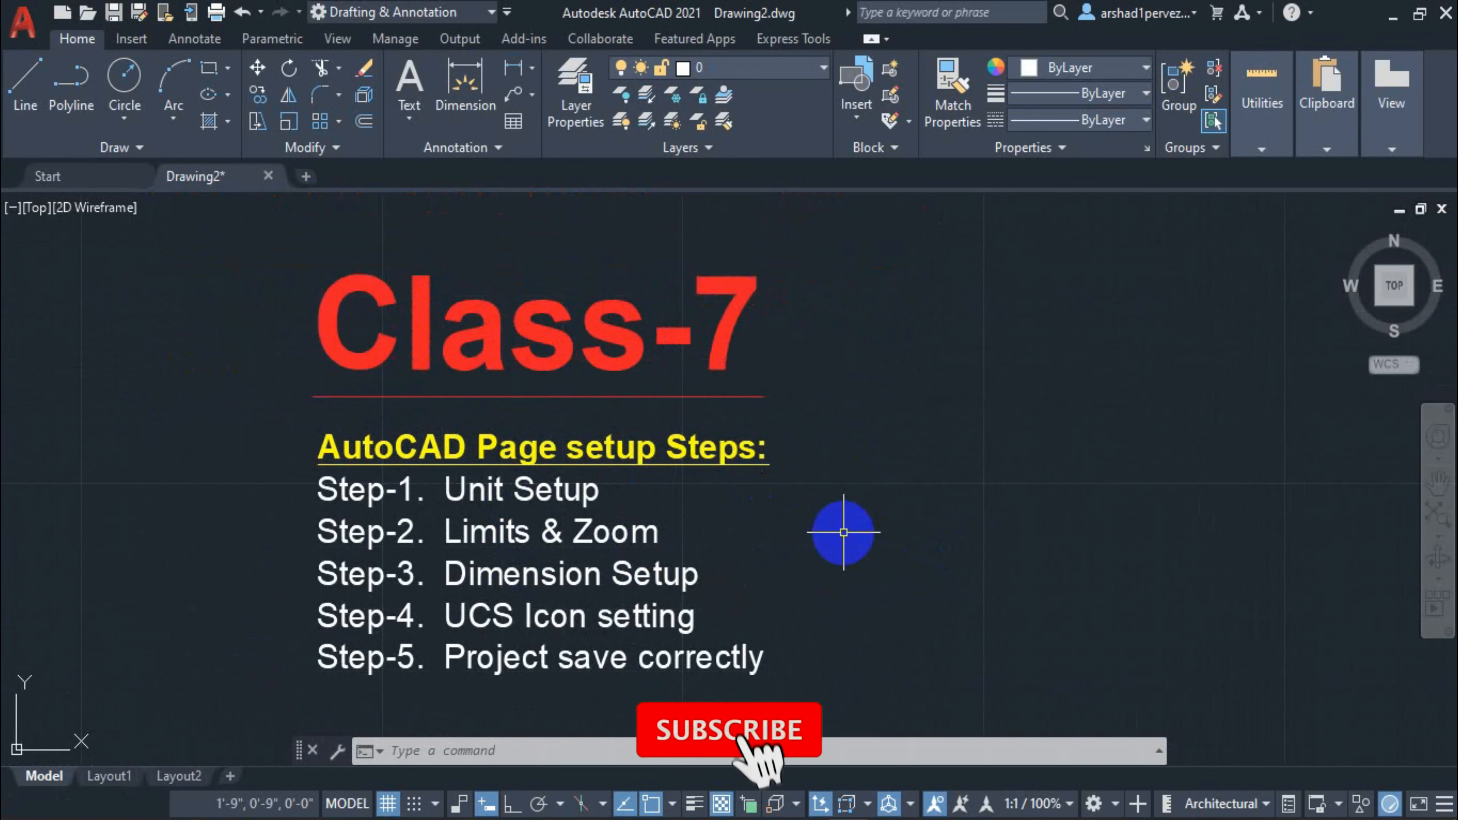
mouse_move(844, 532)
middle_down()
mouse_move(893, 553)
mouse_move(827, 552)
middle_up()
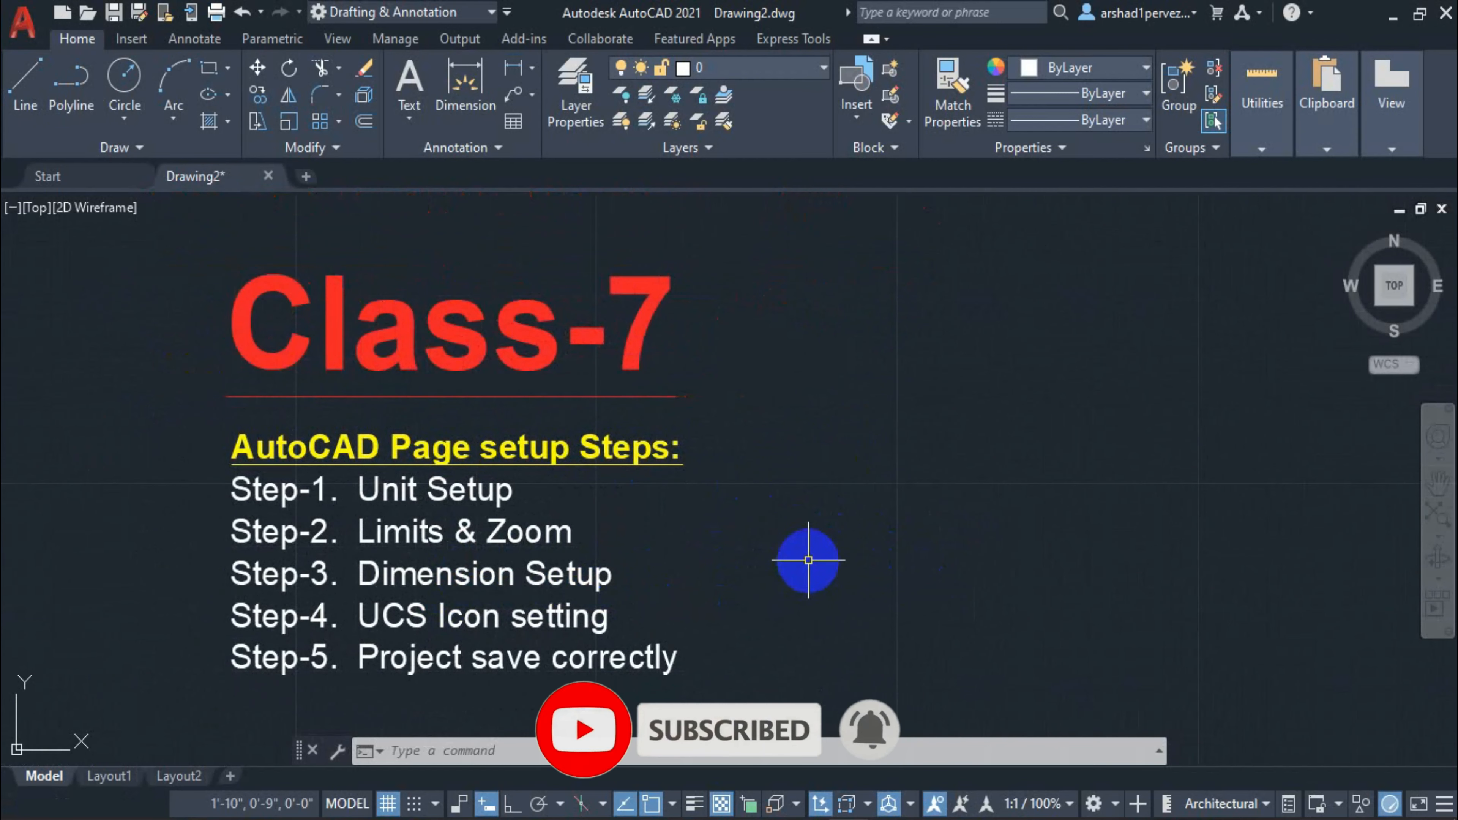
middle_drag(808, 560, 770, 556)
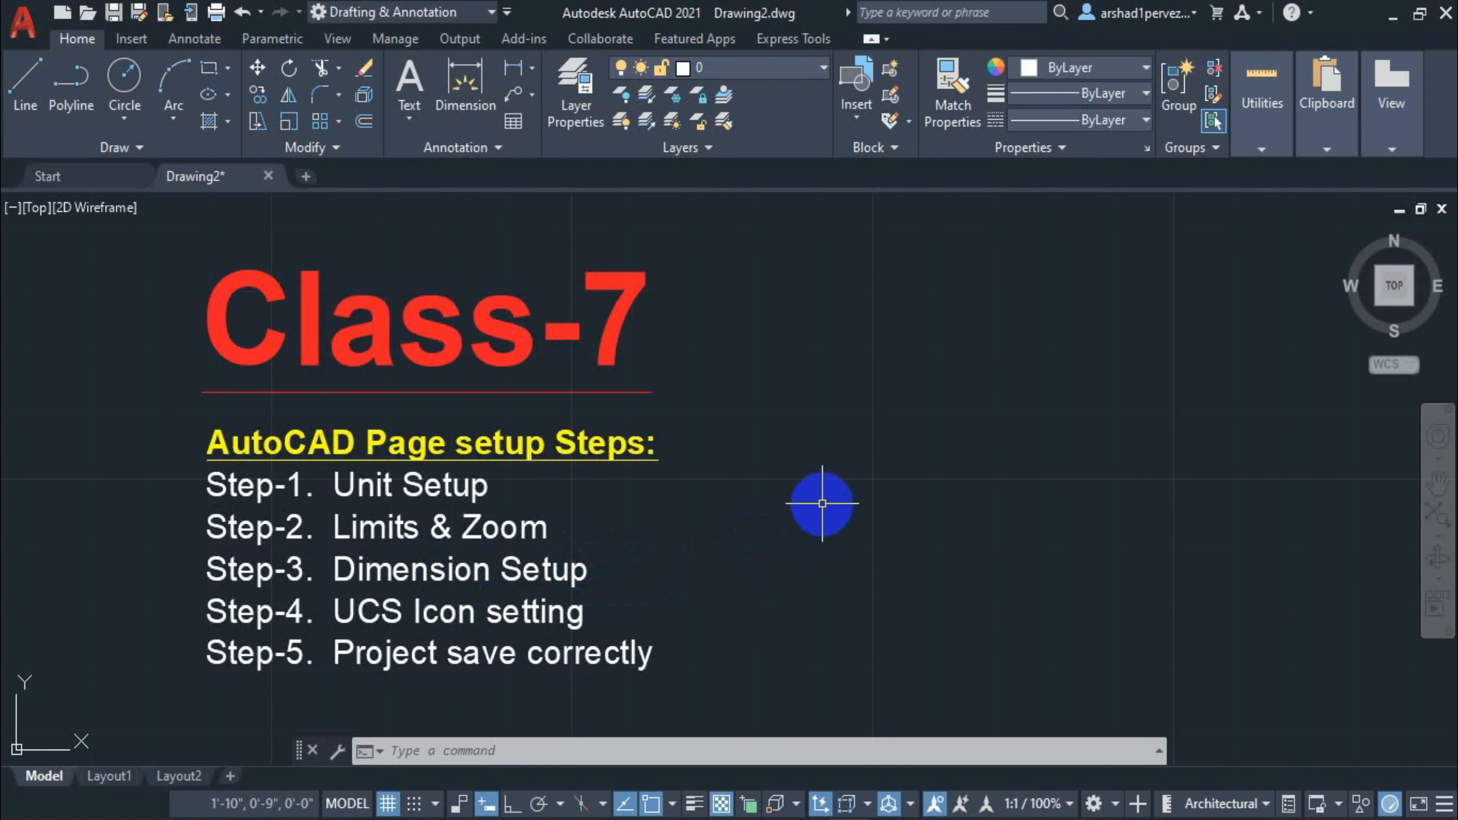
Open the Standard dimension style for modification from the Dimension Style Manager.
key(Return)
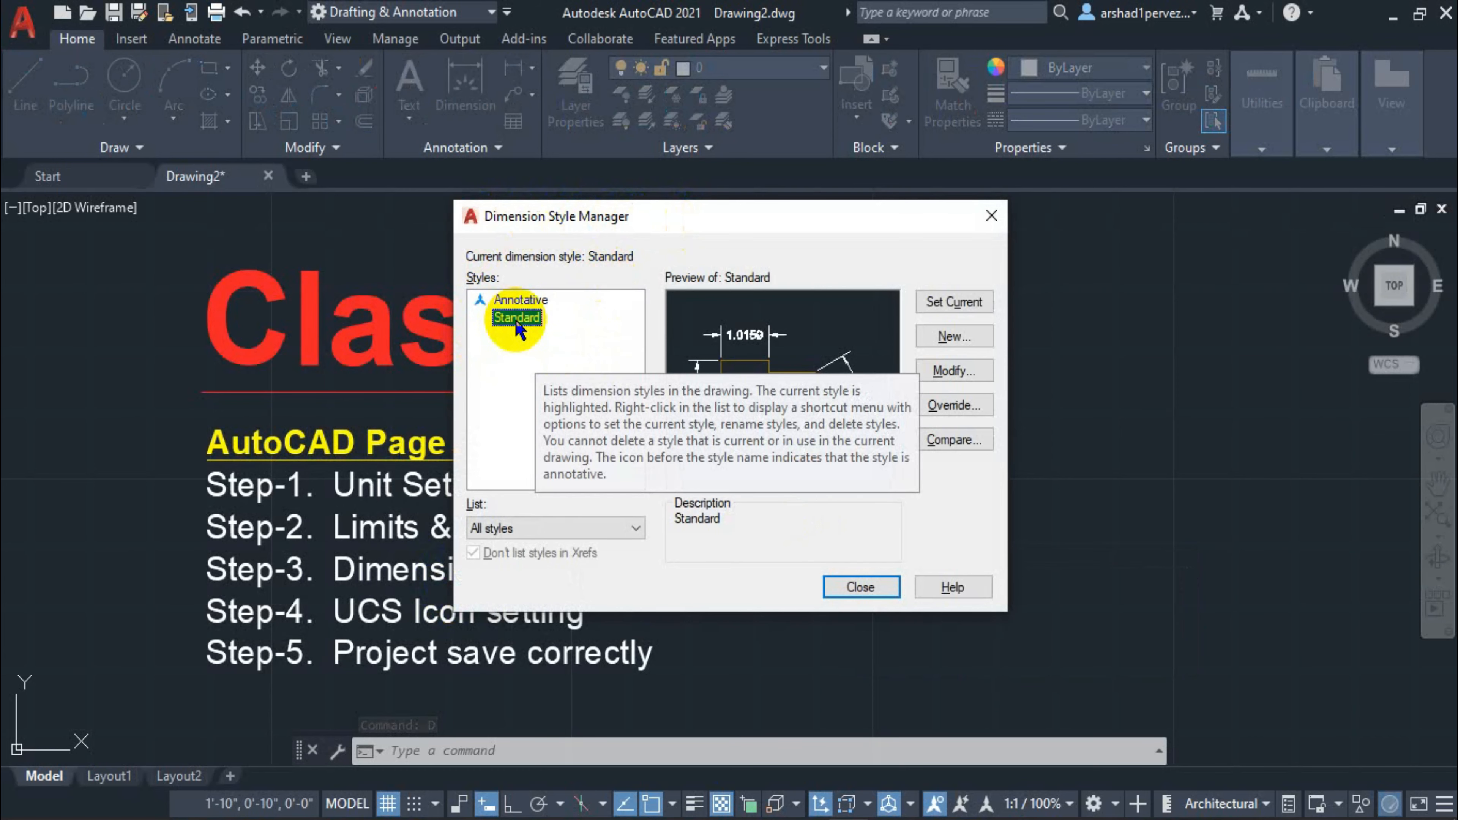
click(954, 371)
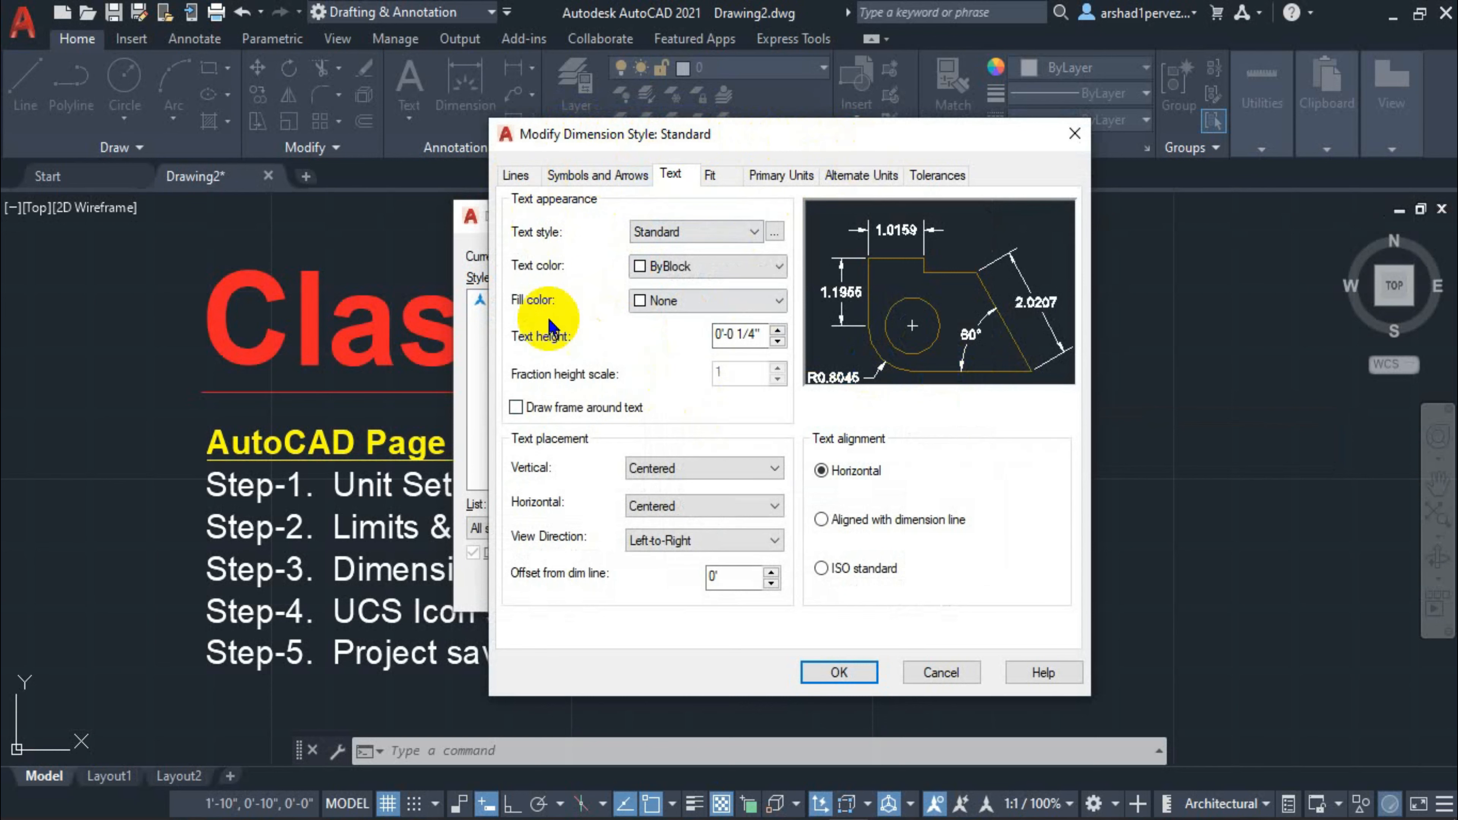
click(775, 174)
click(670, 178)
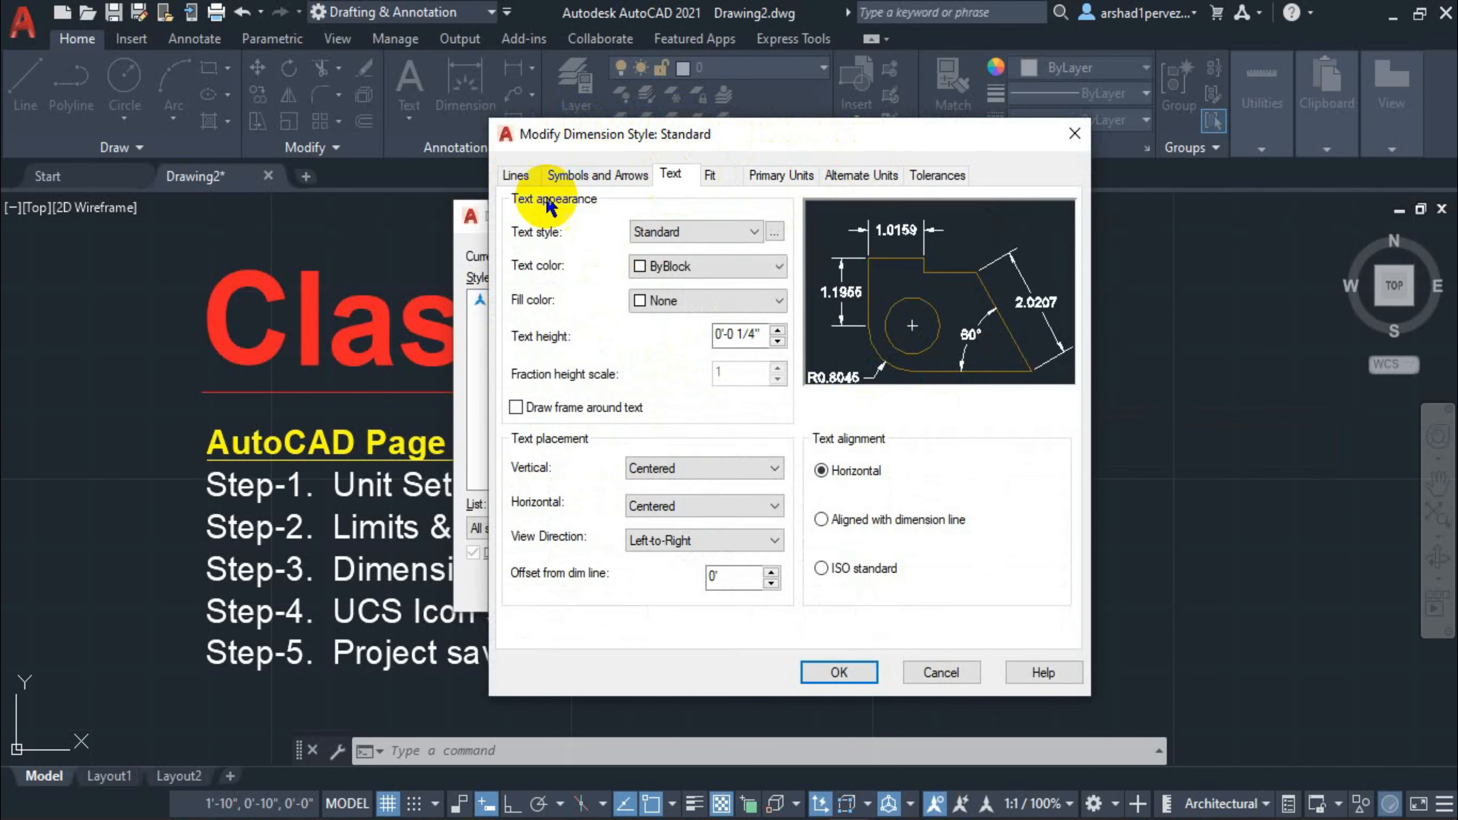
Set the dimension line color of the Standard style to Green.
click(520, 181)
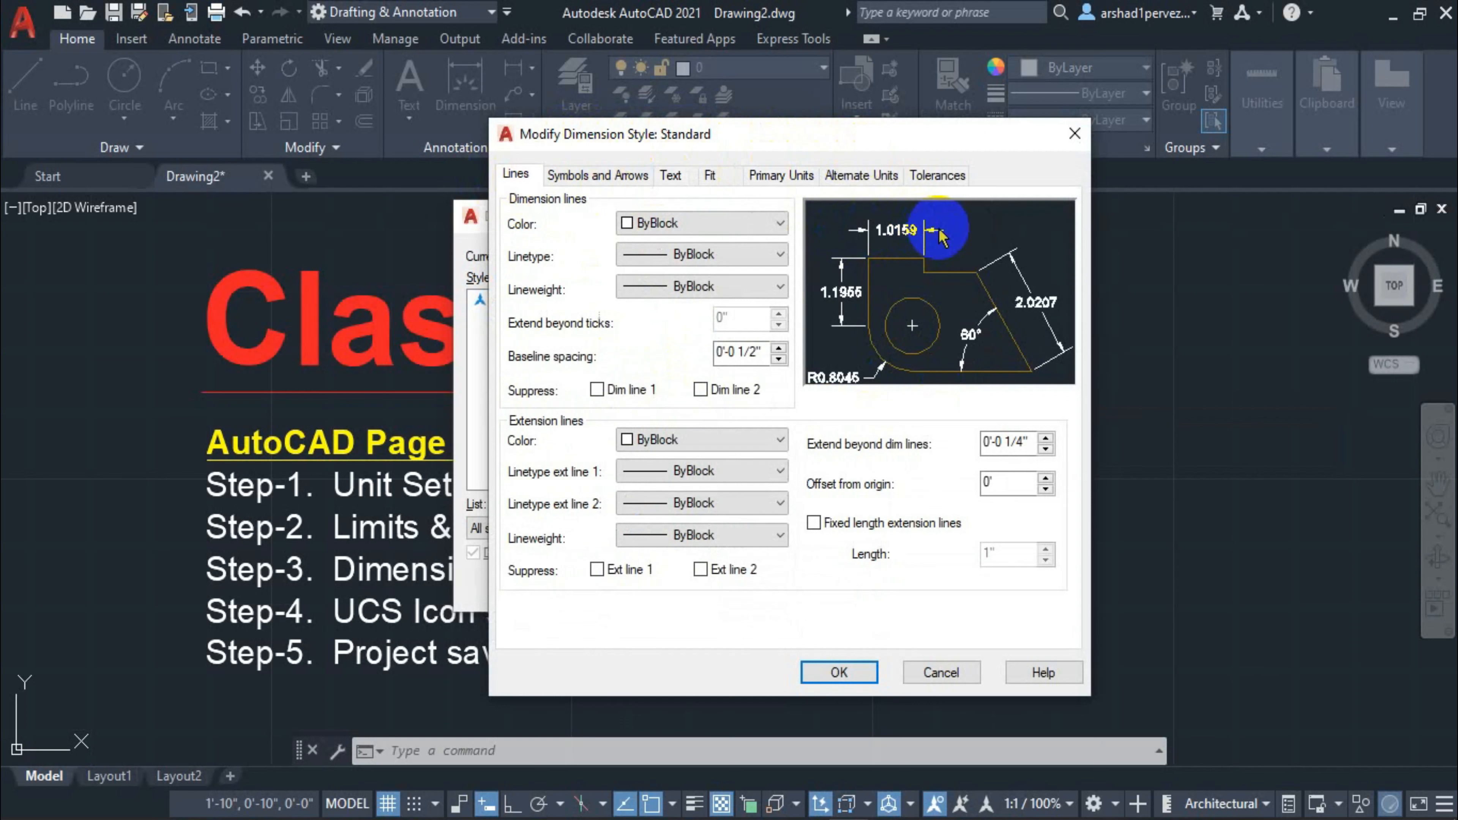
click(692, 227)
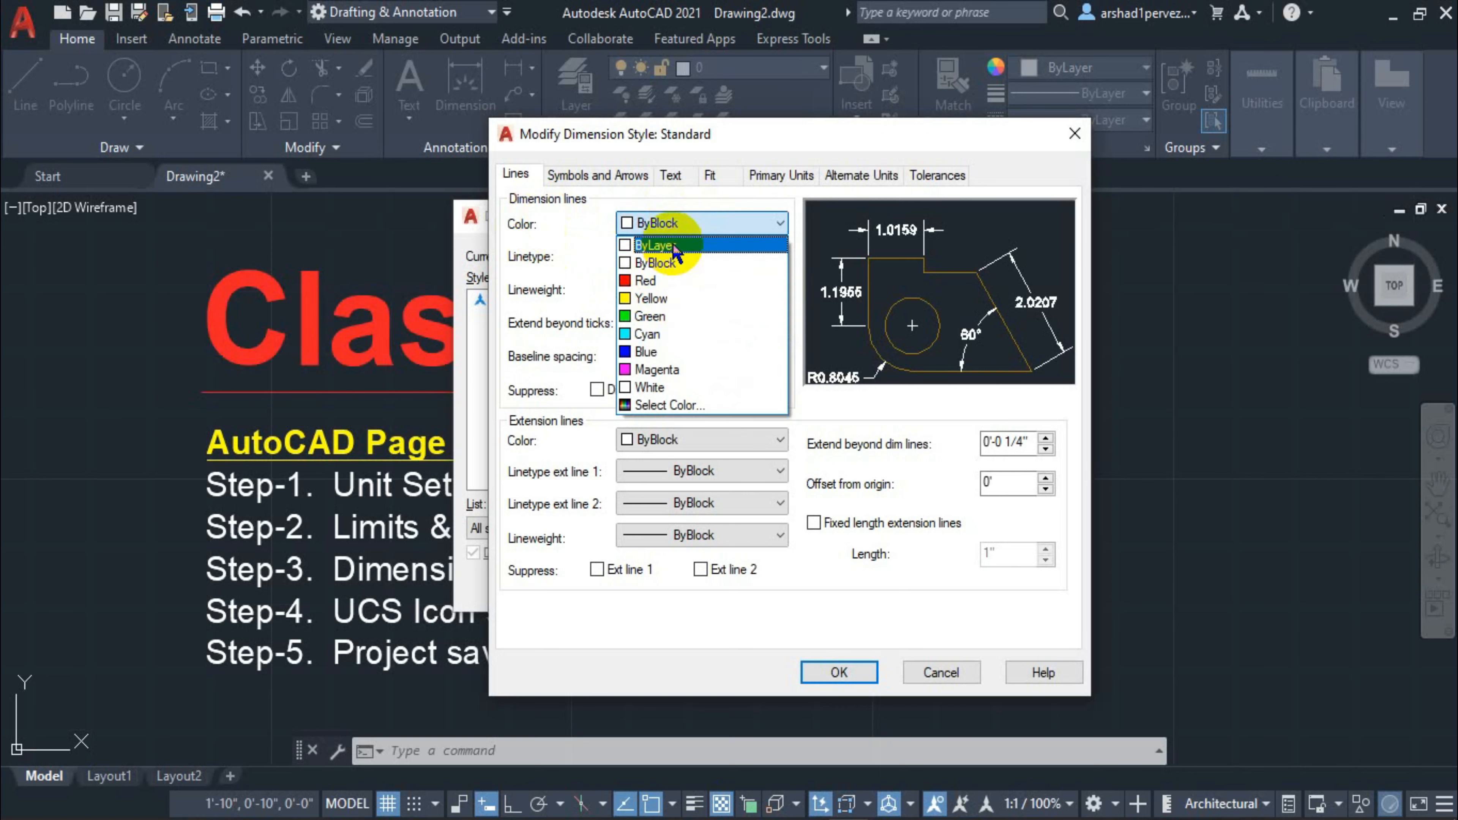
click(674, 251)
click(711, 224)
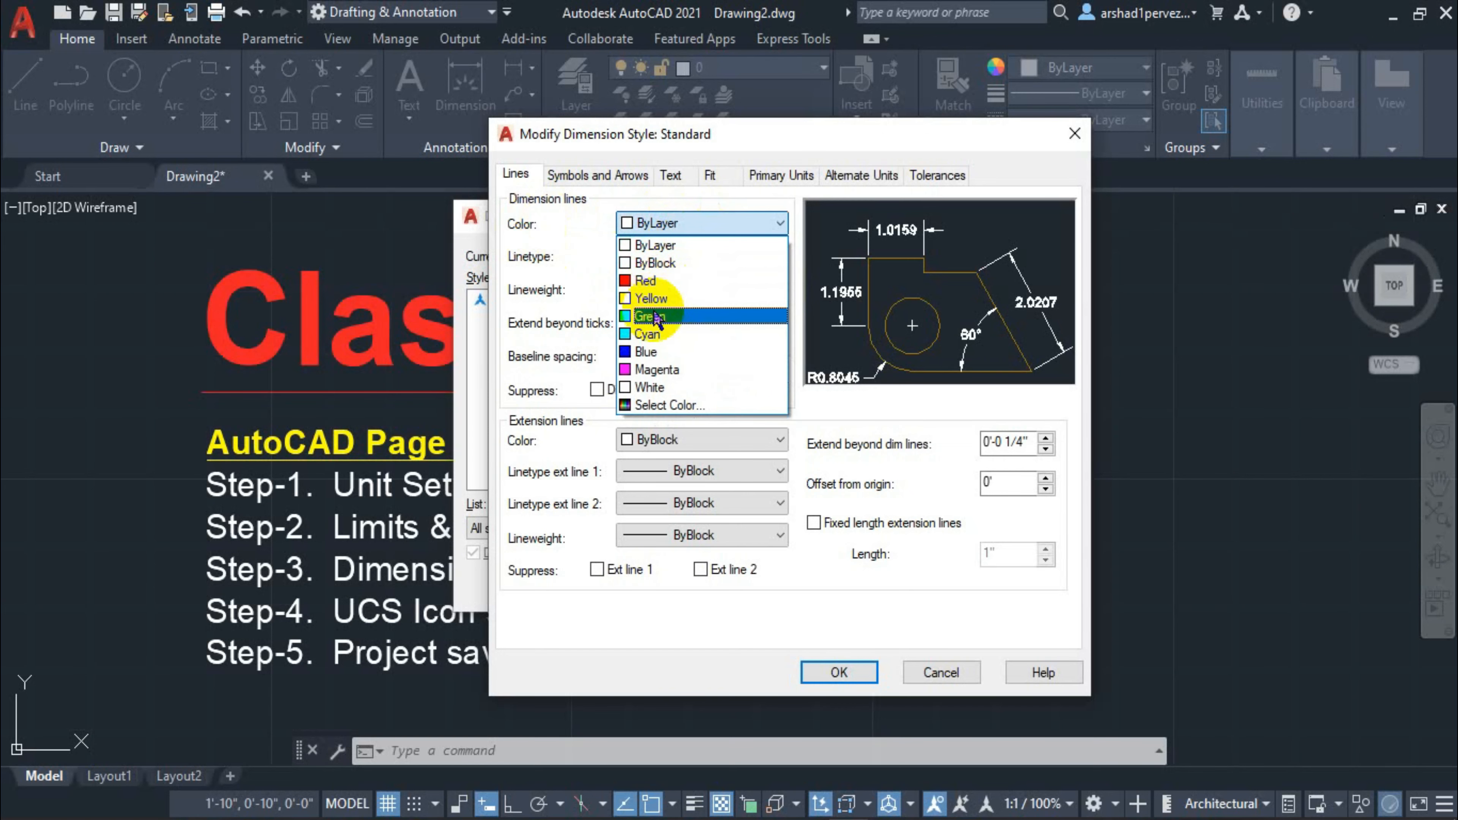
click(655, 318)
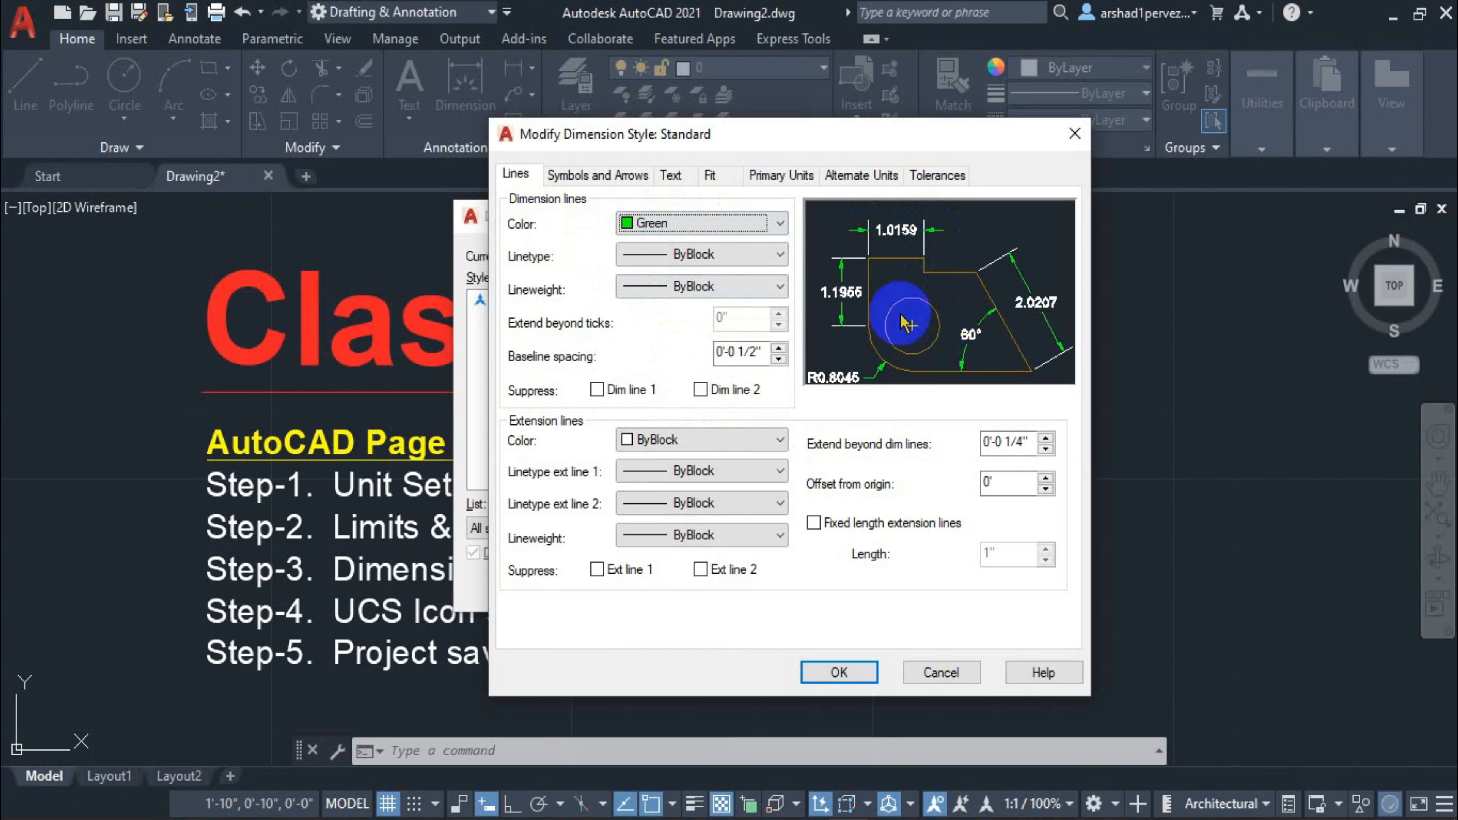
Choose ByBlock as the dimension lines' linetype and check the available lineweights.
click(671, 256)
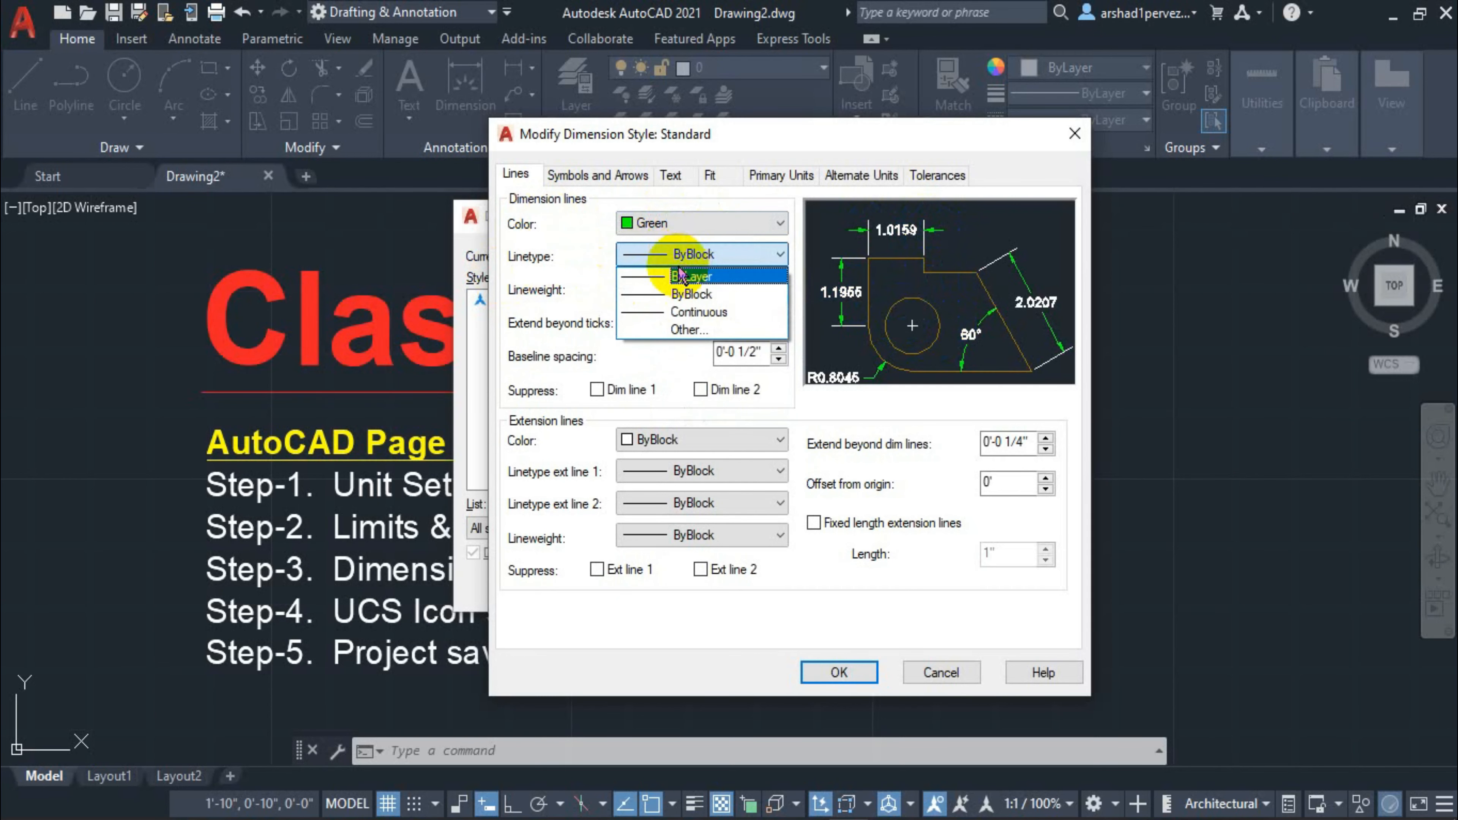
click(666, 295)
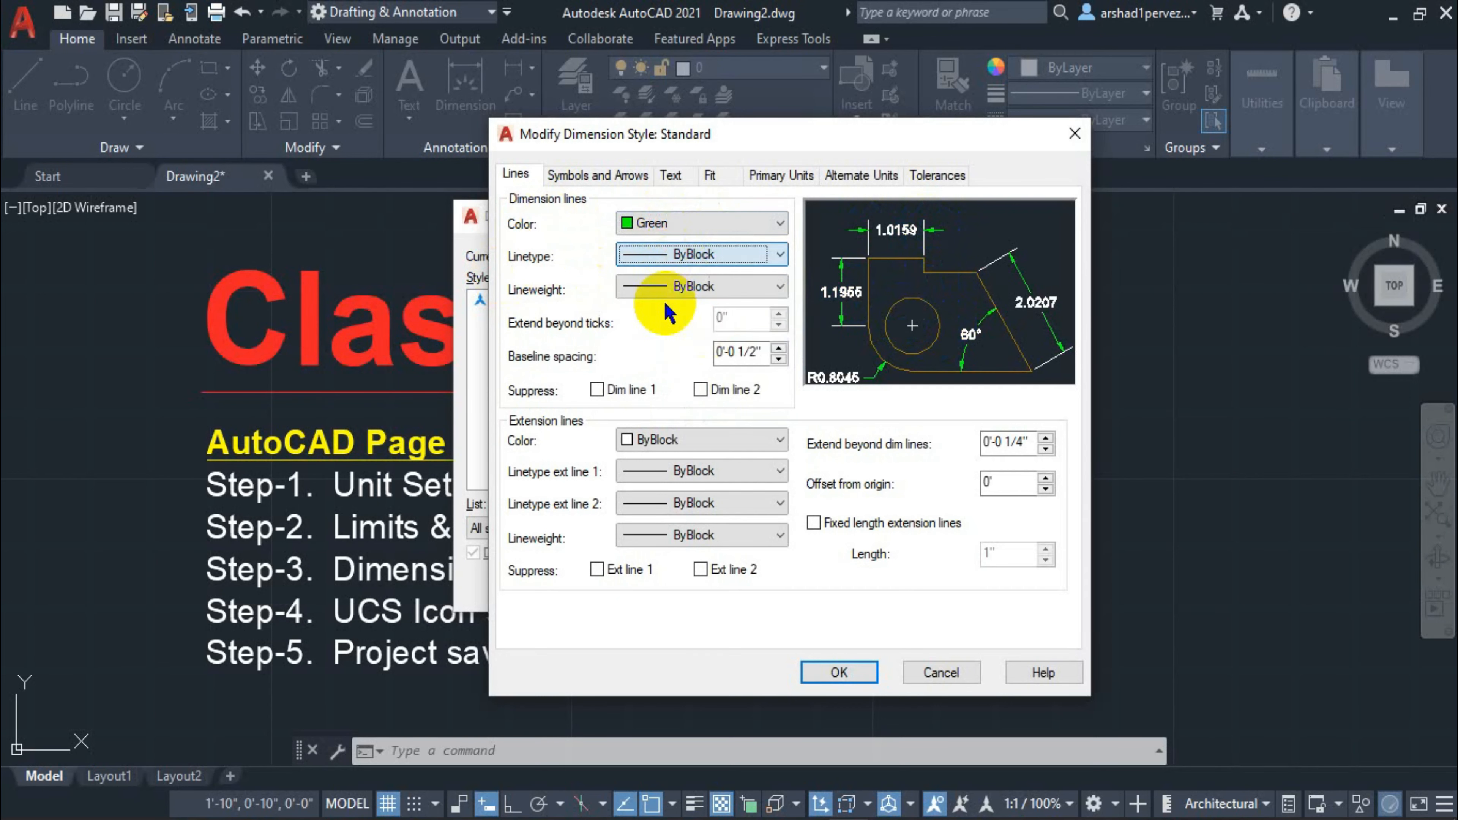
click(654, 281)
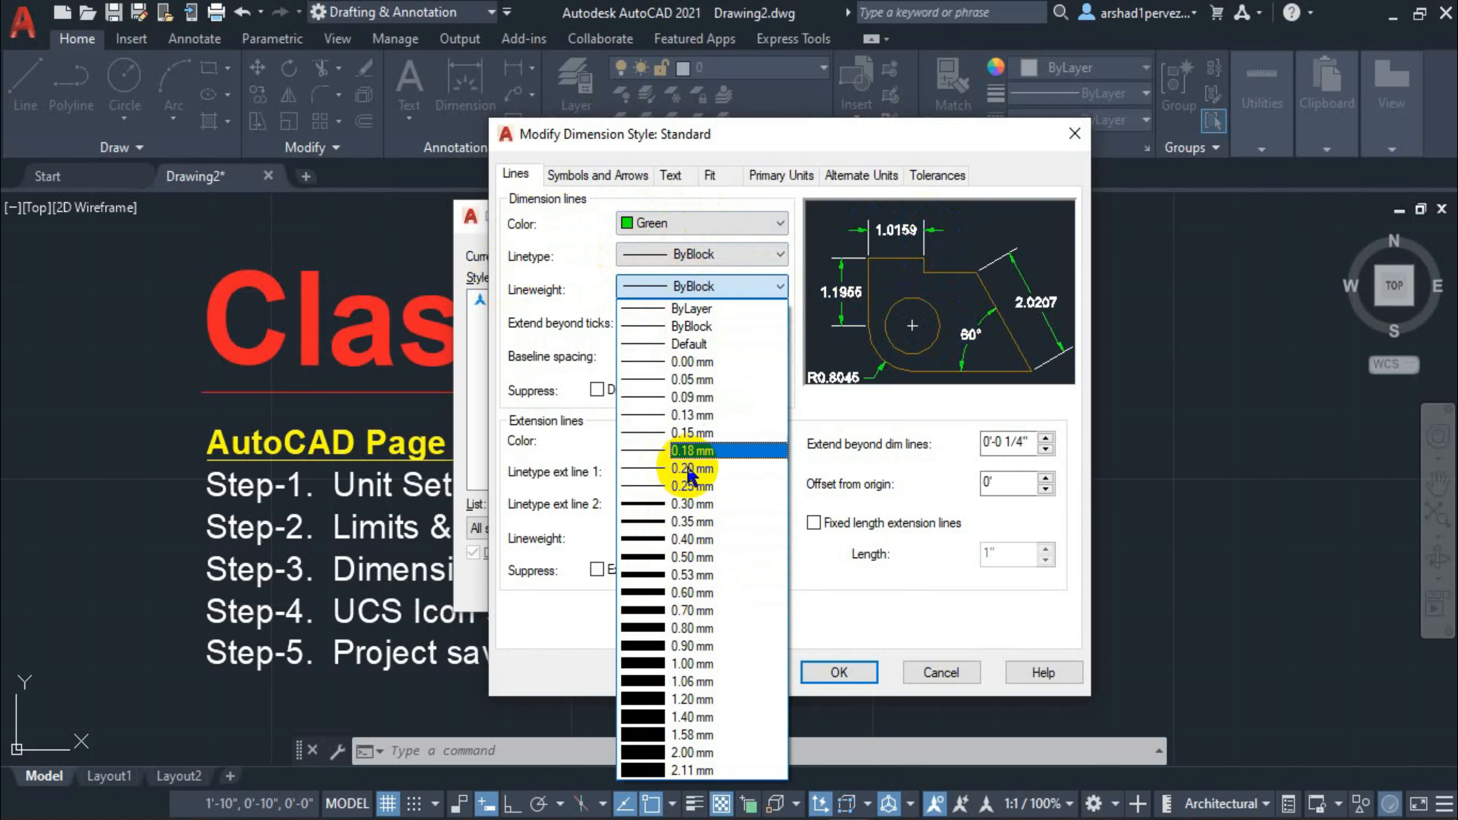
click(677, 295)
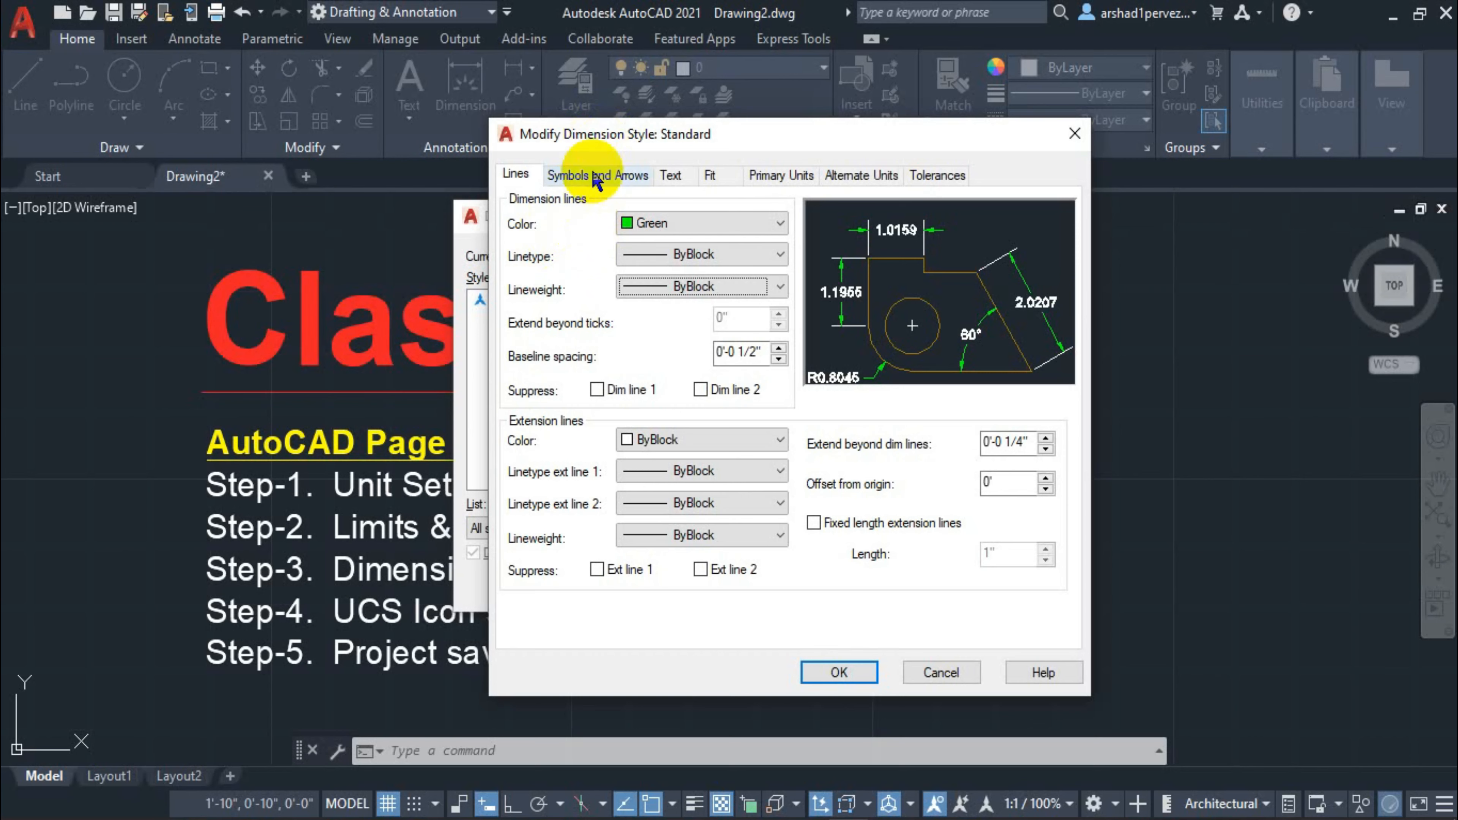
Review the arrowhead types available for the first arrowhead of the dimension style.
click(582, 175)
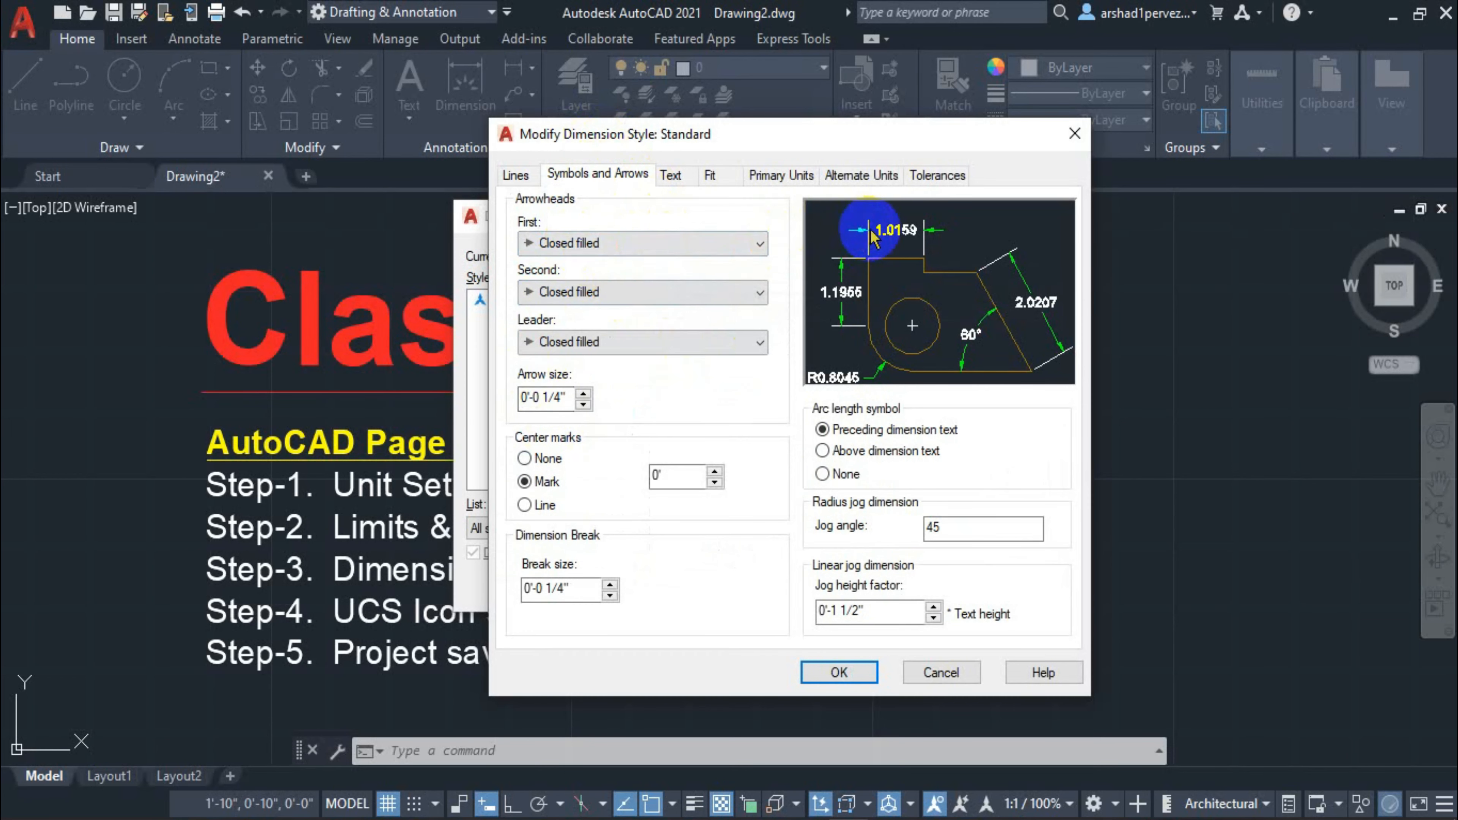
click(628, 244)
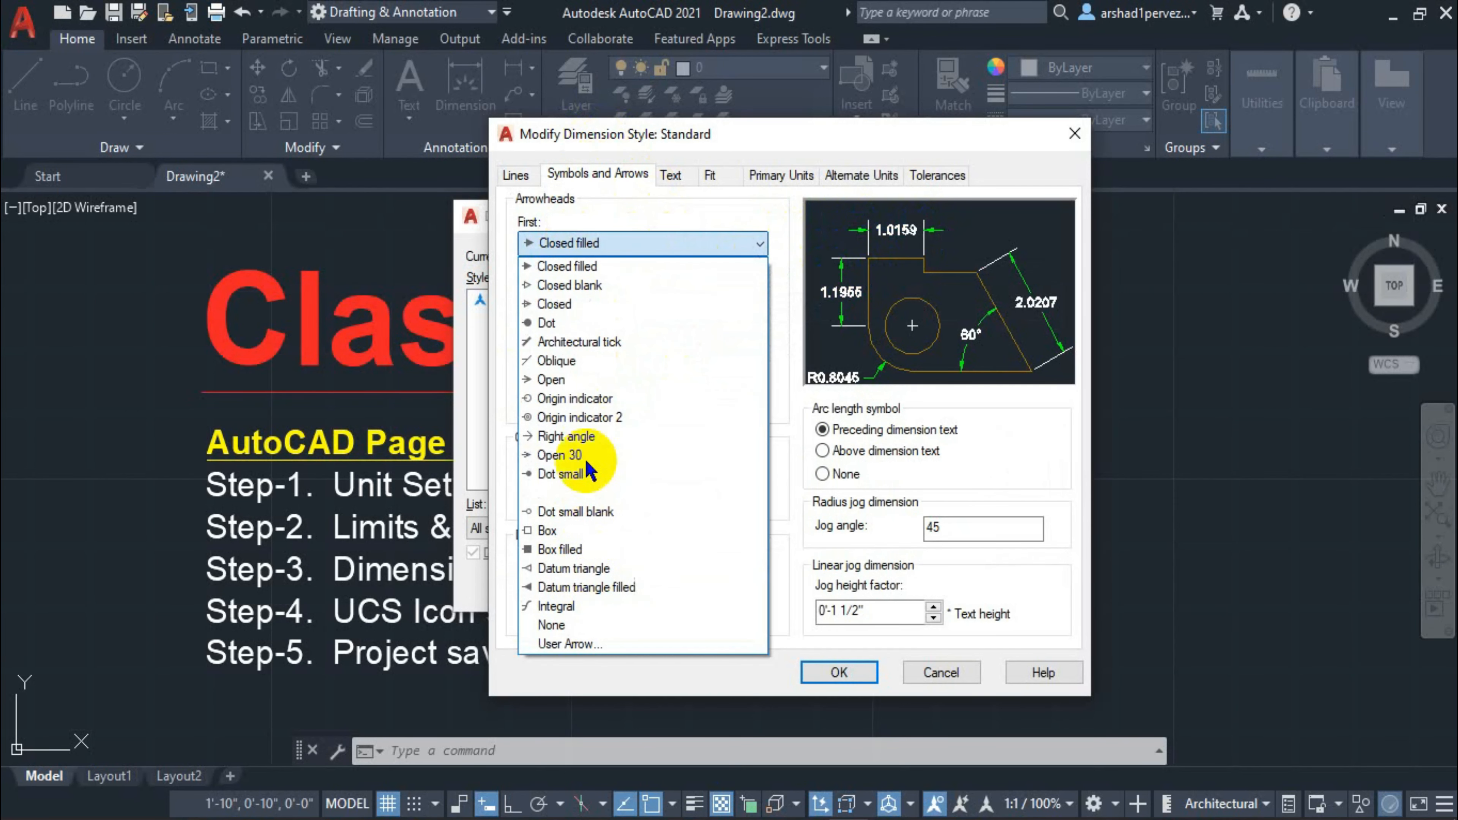
click(612, 210)
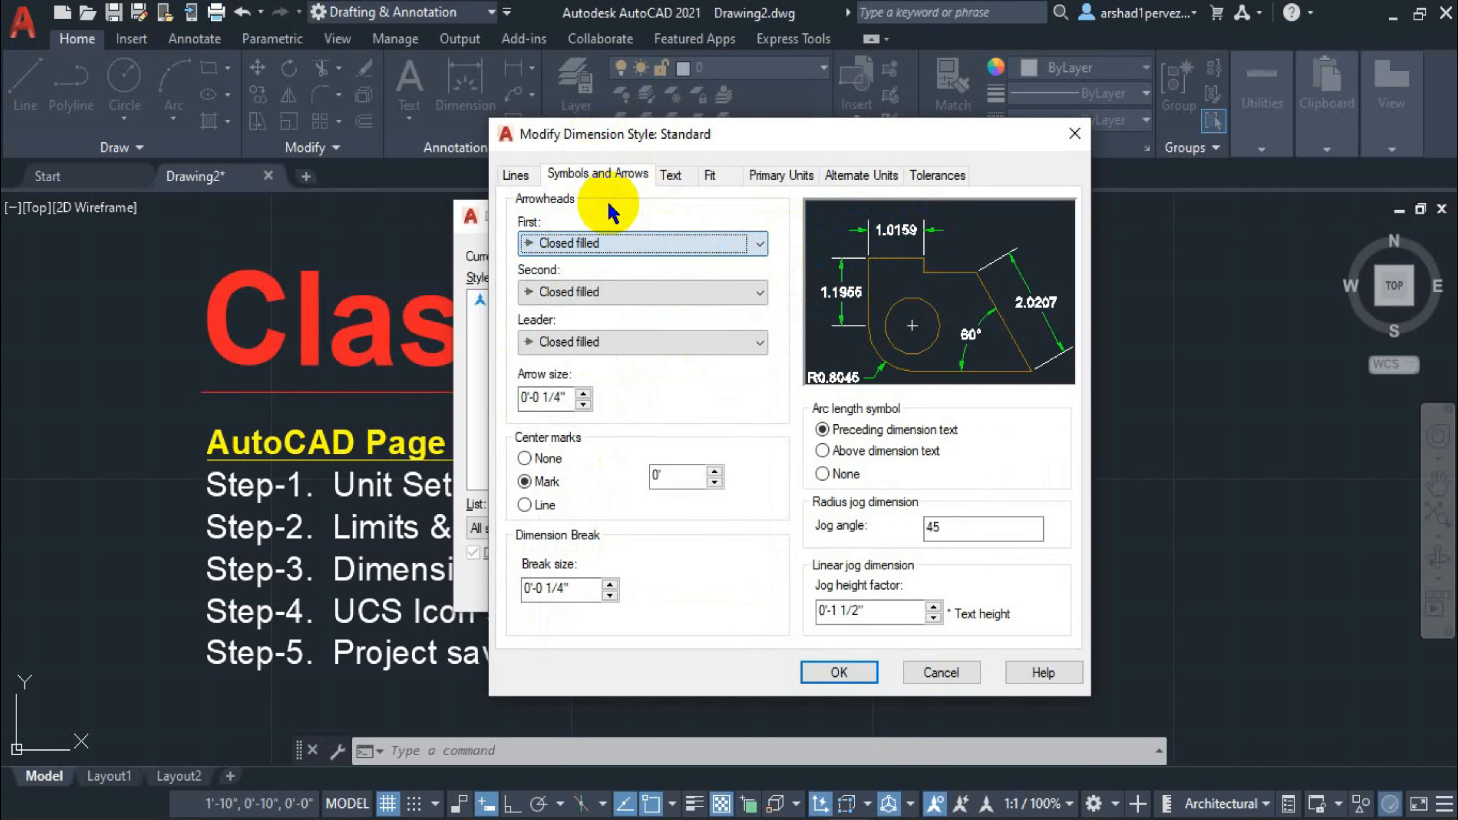
Set the dimension text color to Red after trying Yellow.
click(673, 175)
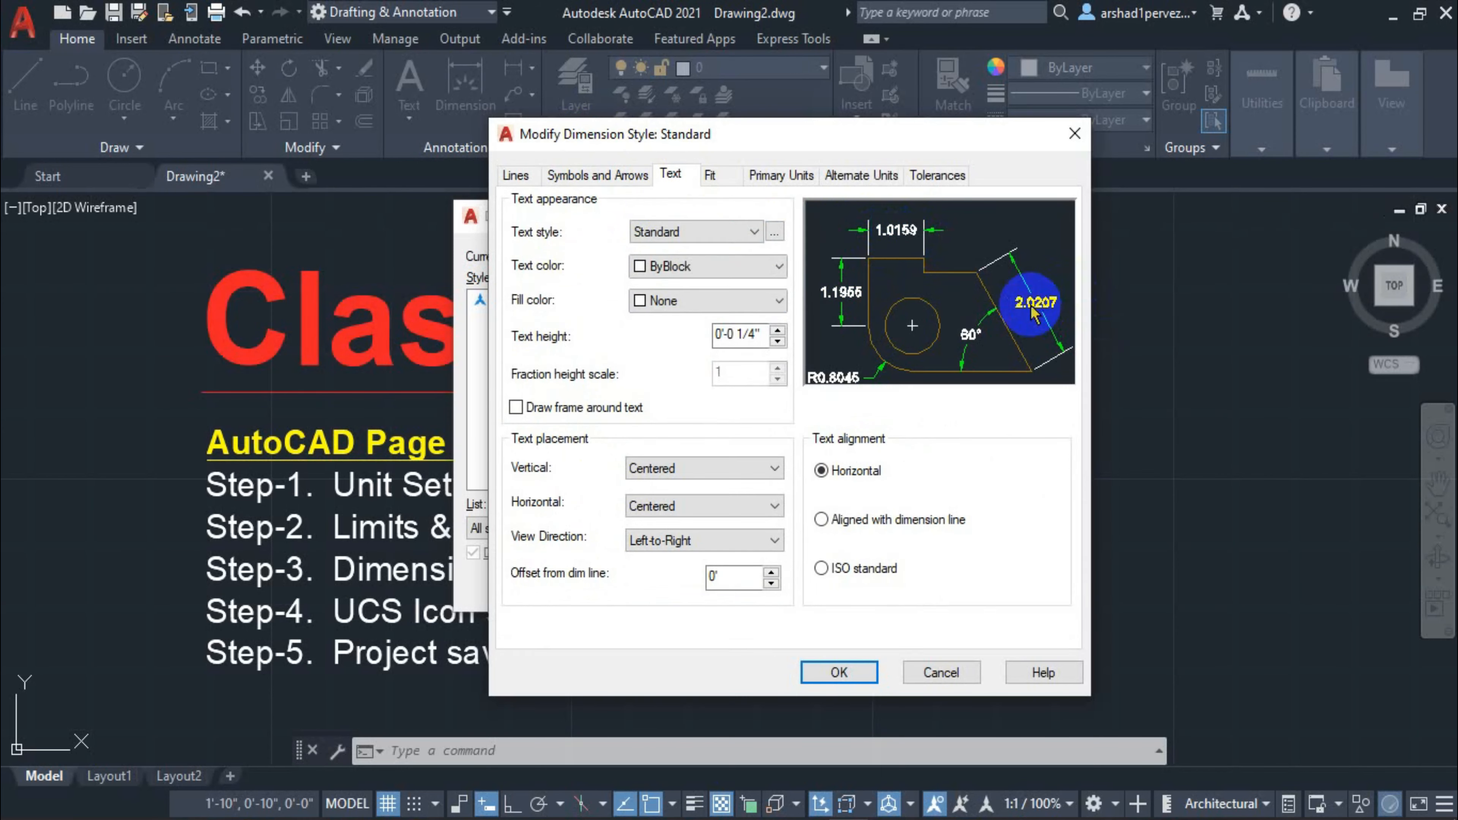
click(688, 233)
click(688, 234)
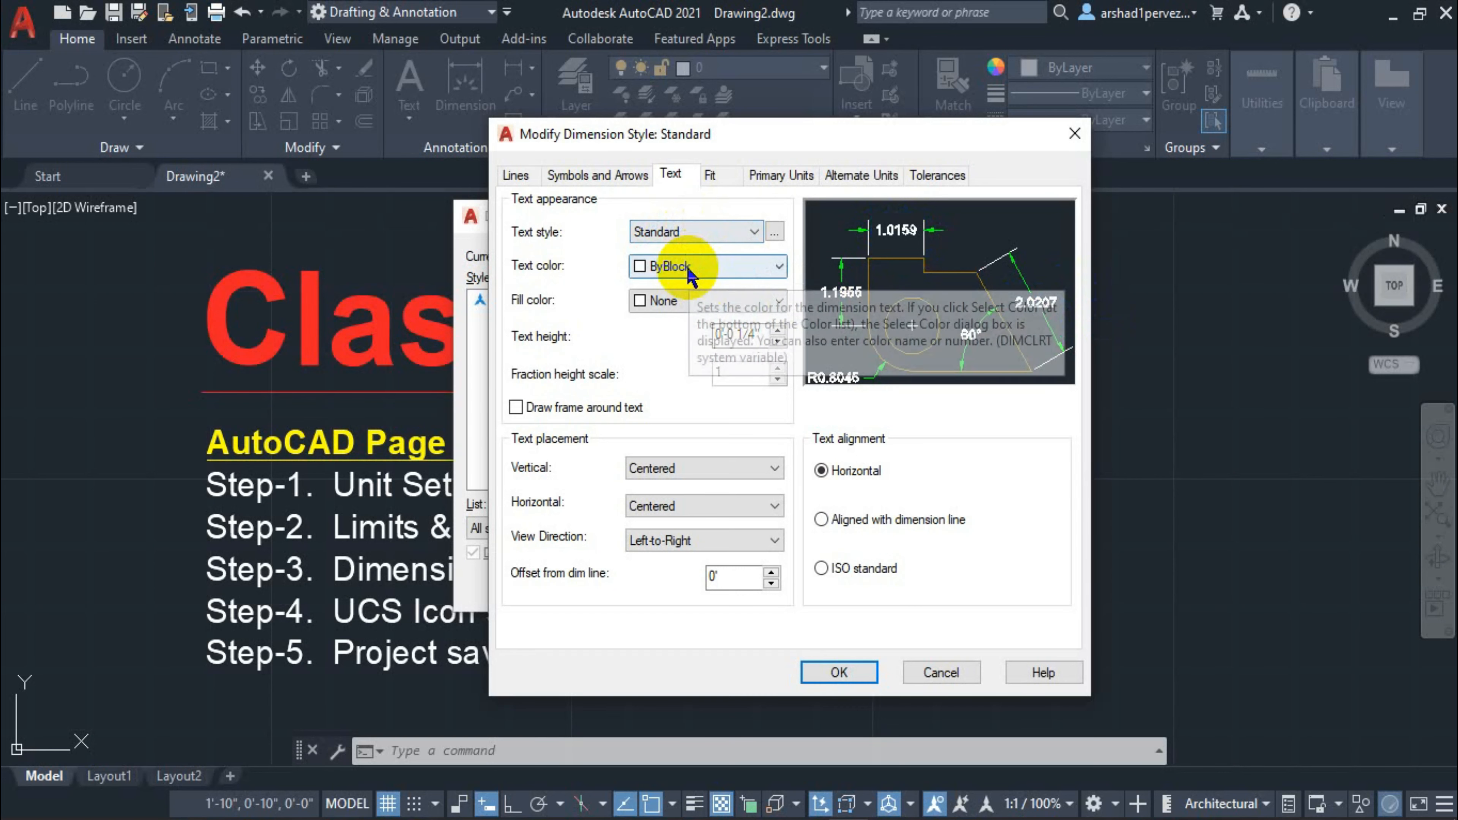
click(688, 267)
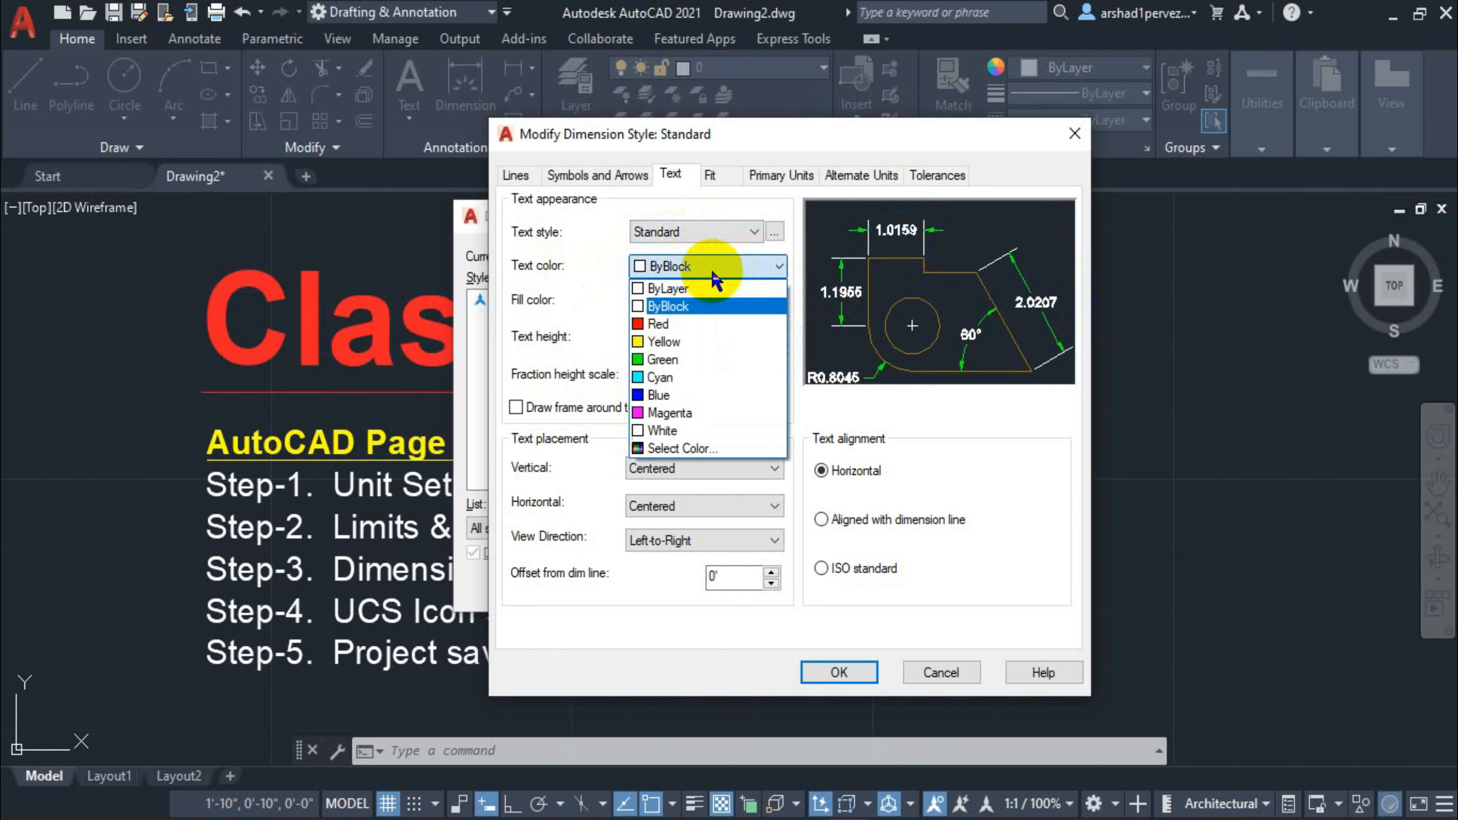
click(688, 341)
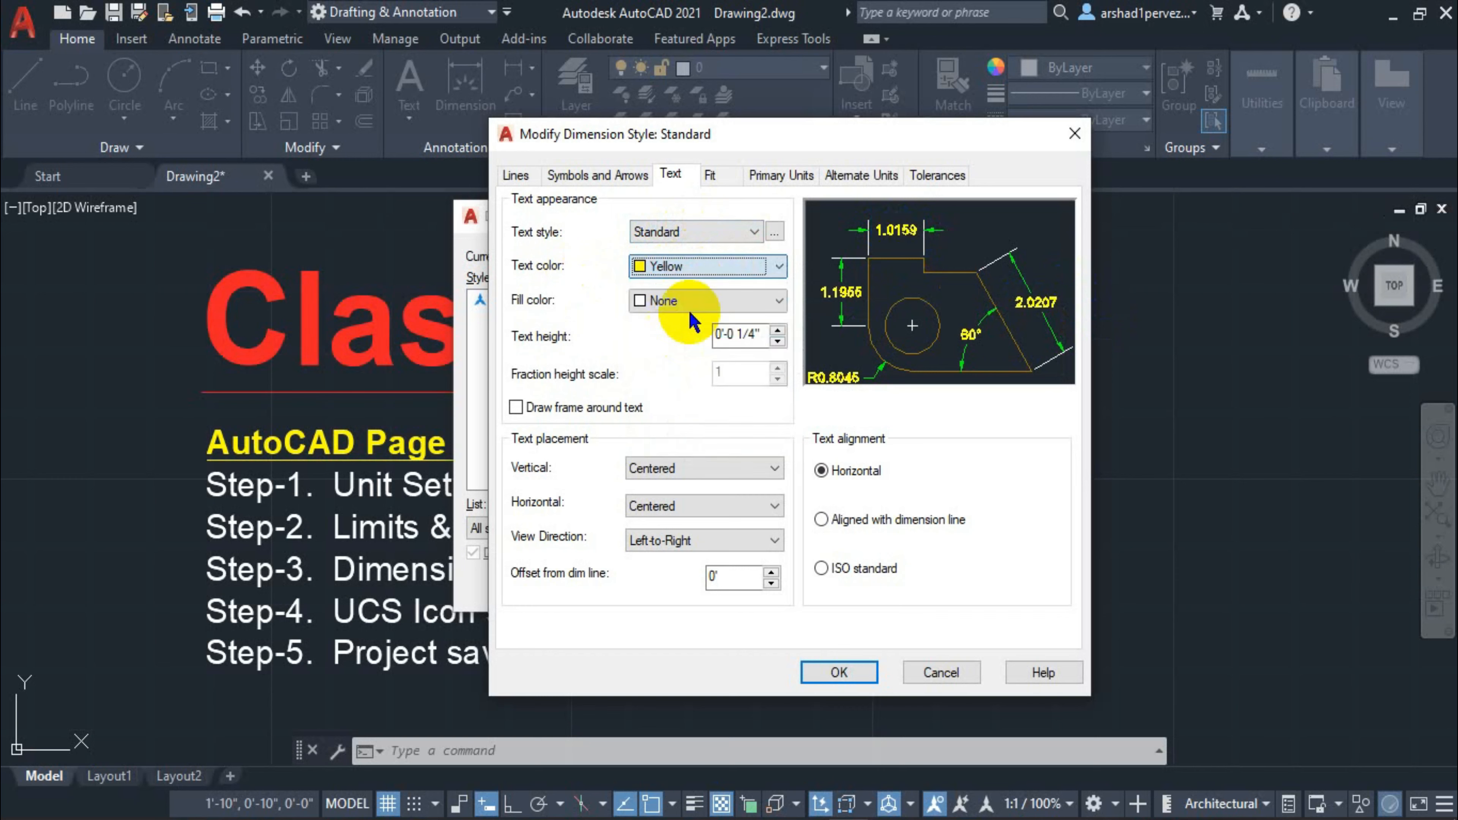
click(714, 278)
click(667, 326)
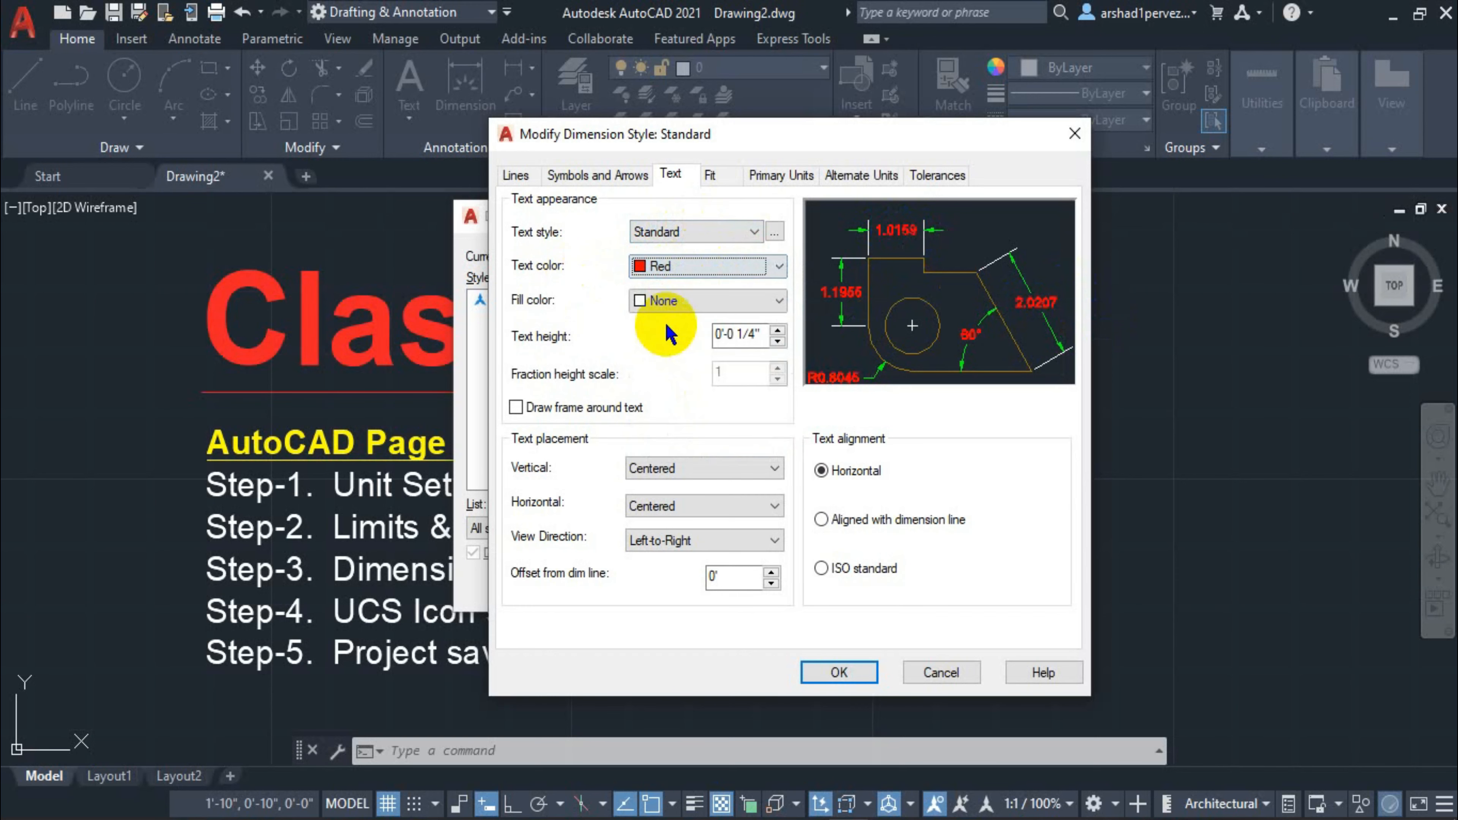
Try a Yellow fill color behind the dimension text and set the fill back to None.
click(655, 300)
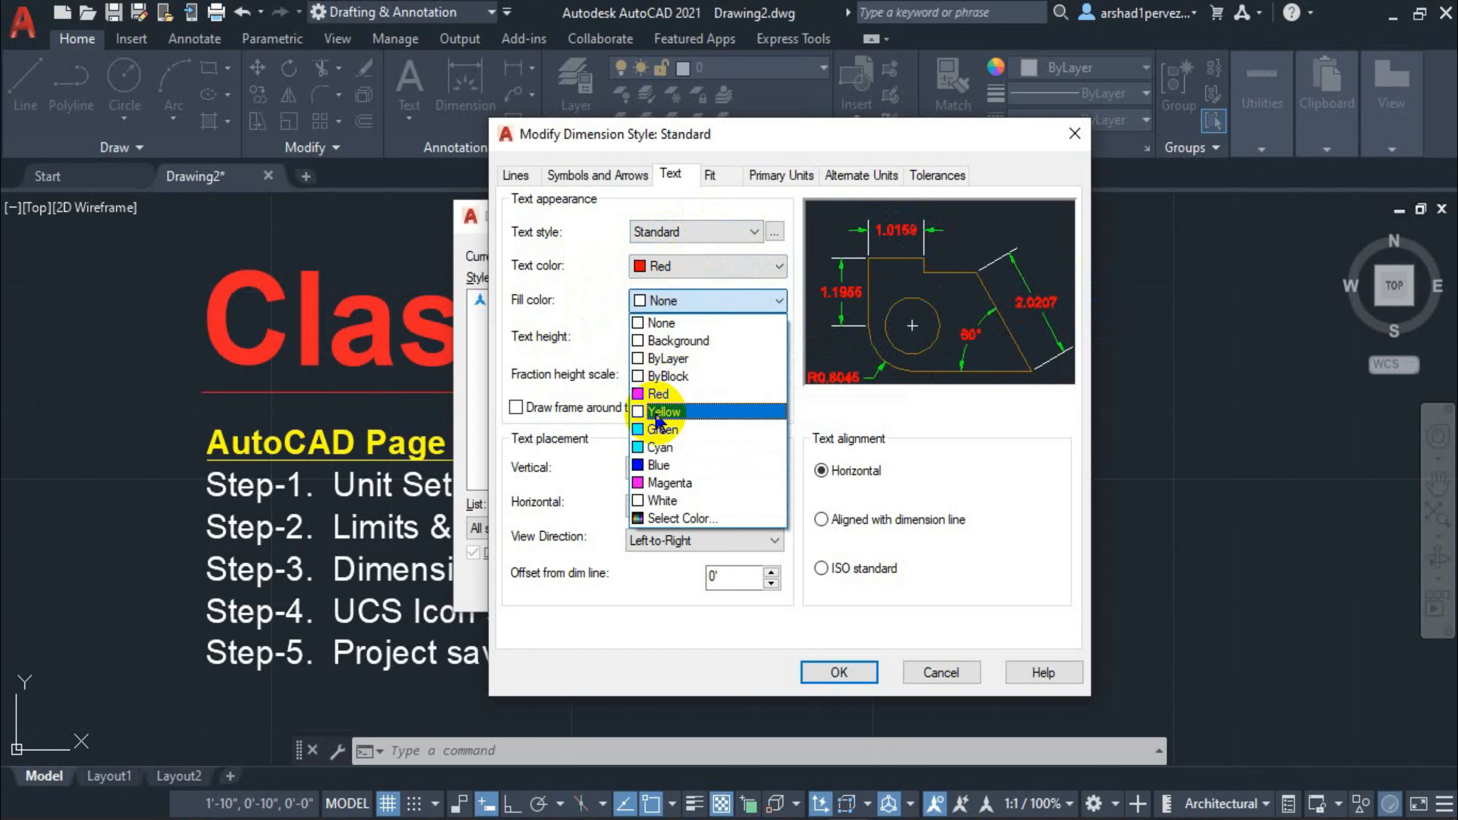
click(657, 412)
click(676, 308)
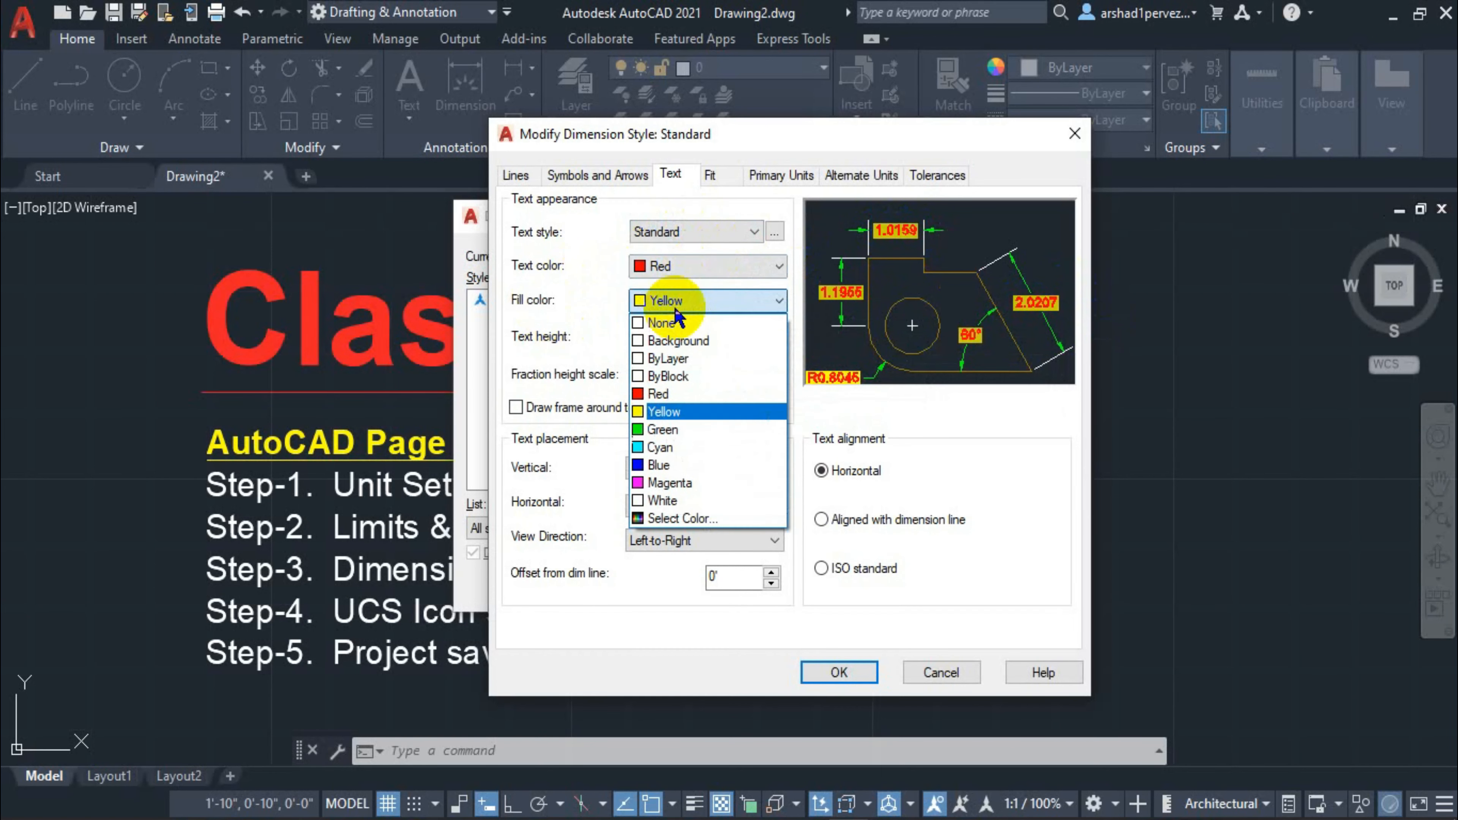
click(666, 323)
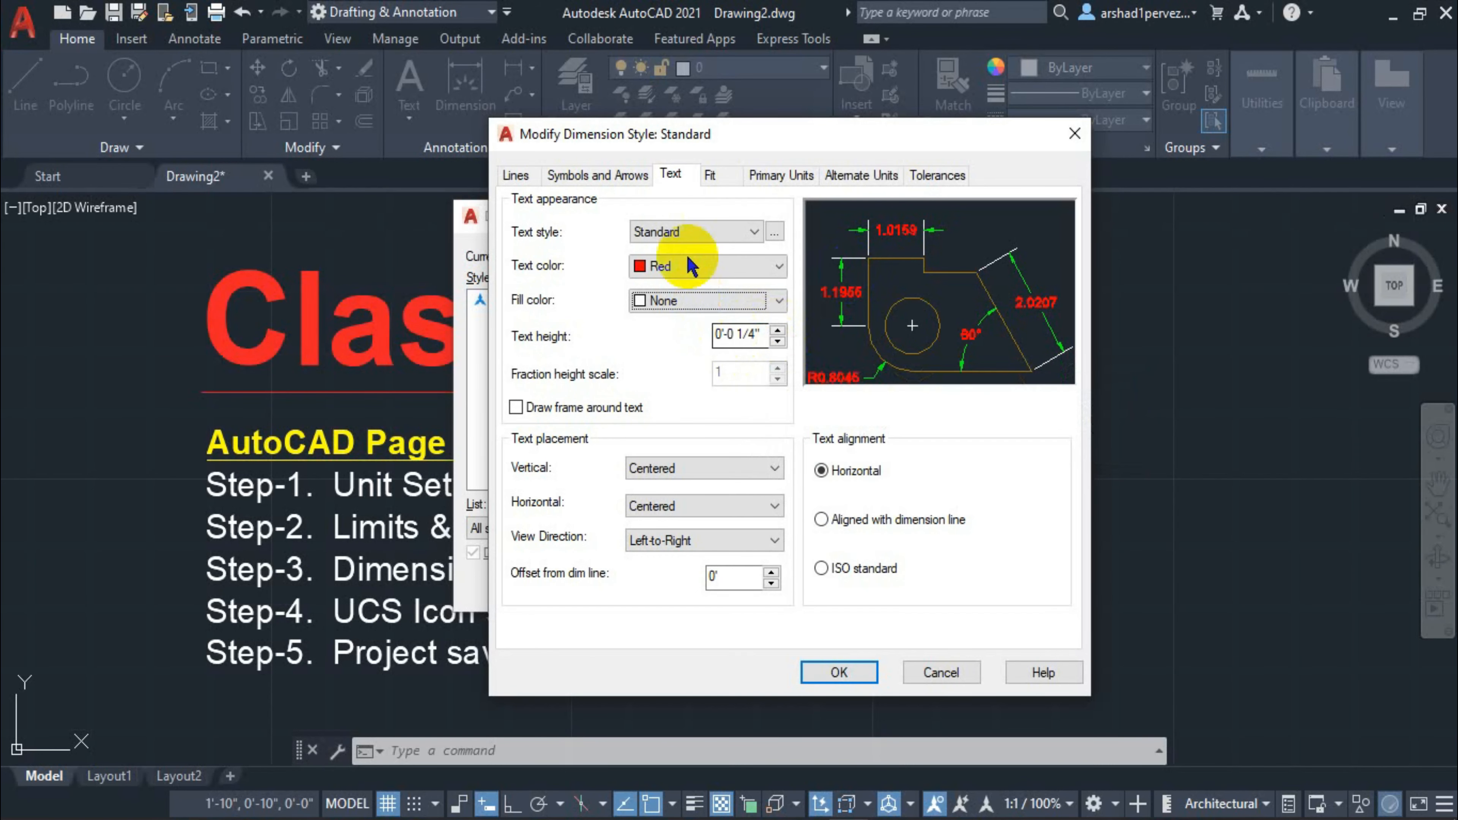
Set the Standard dimension style's primary units to Architectural format with 0'-0" precision, and save the style changes.
click(718, 176)
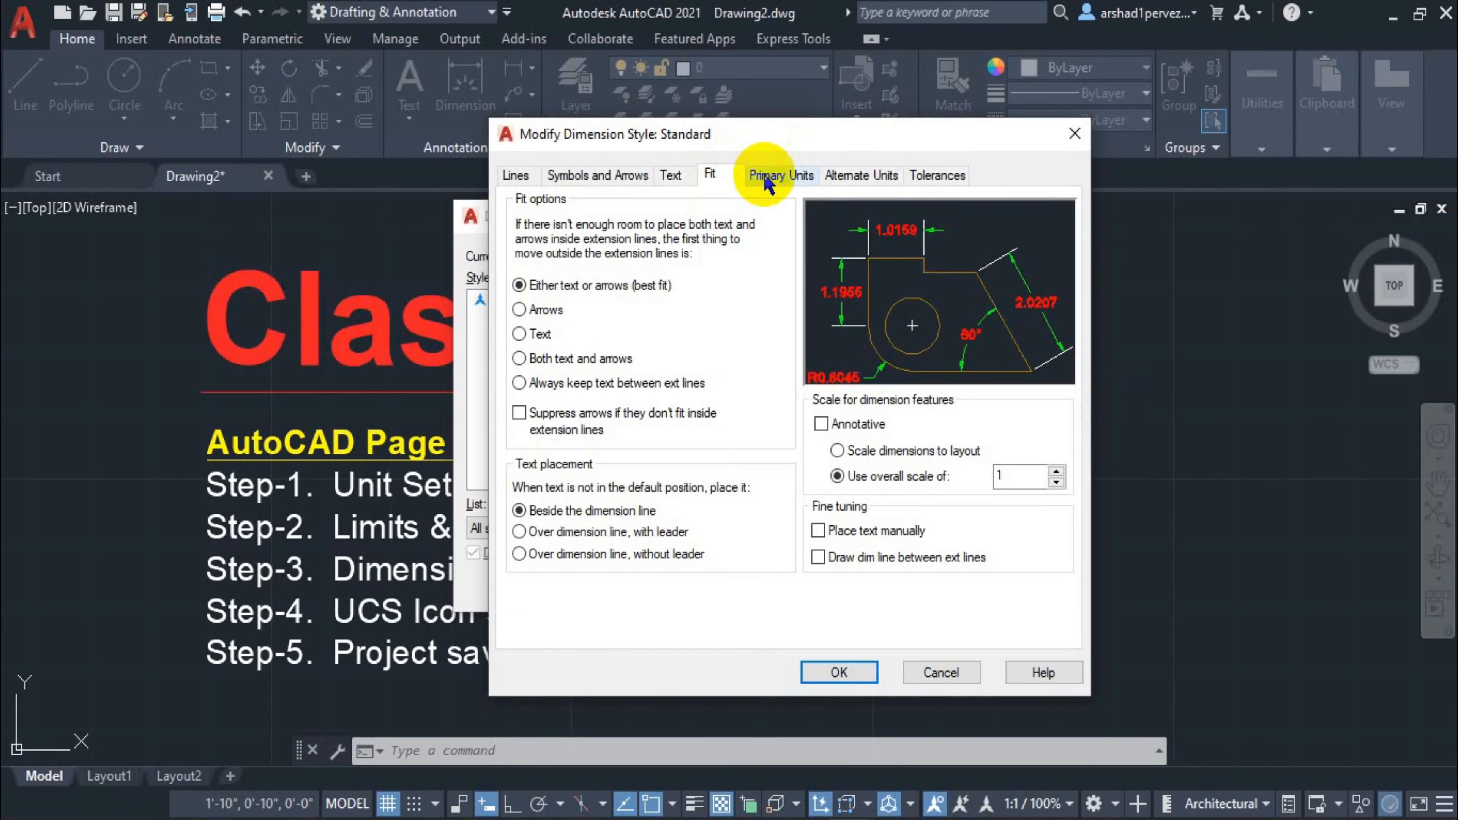
click(777, 179)
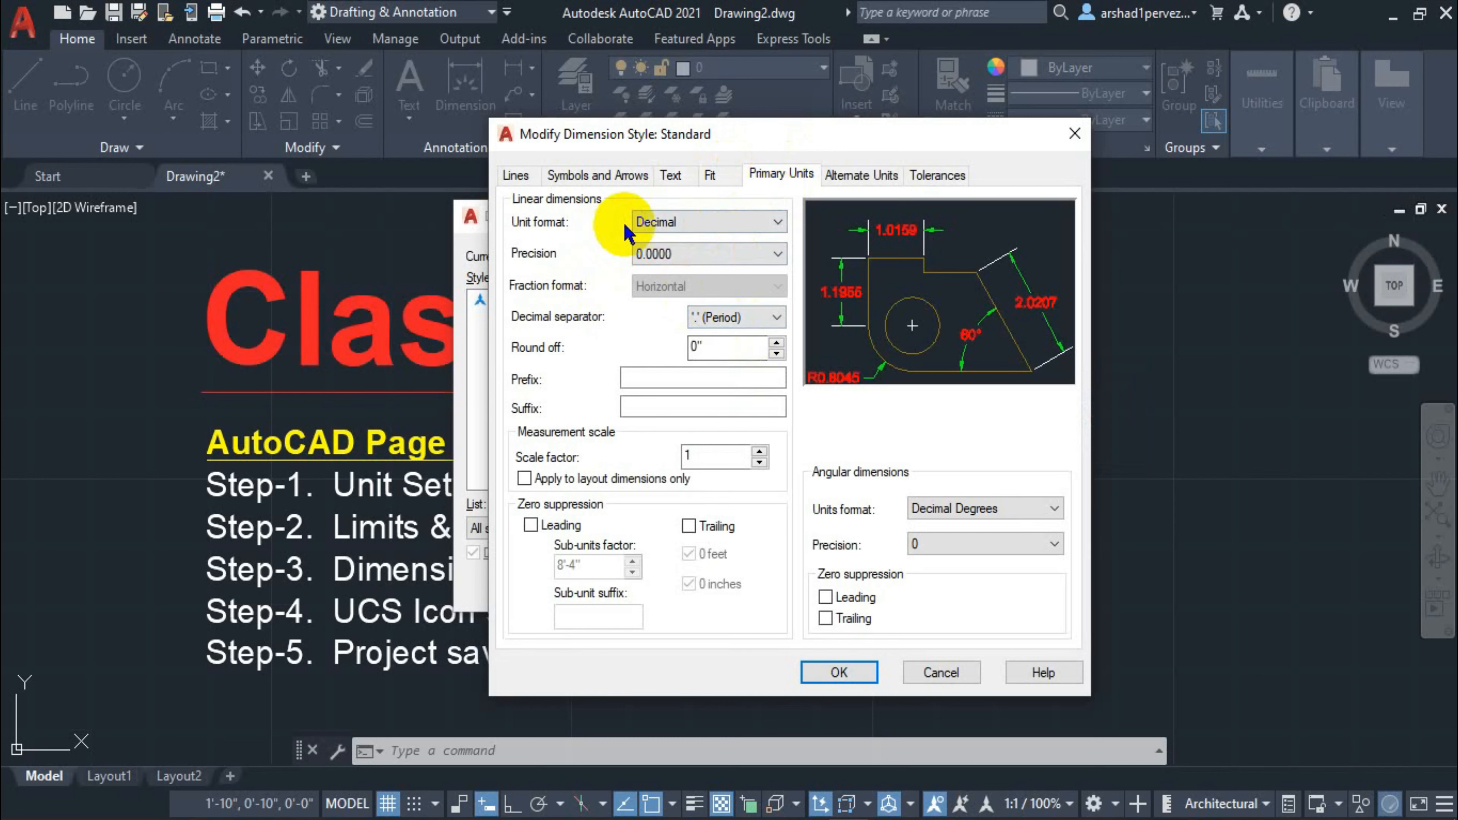
click(689, 230)
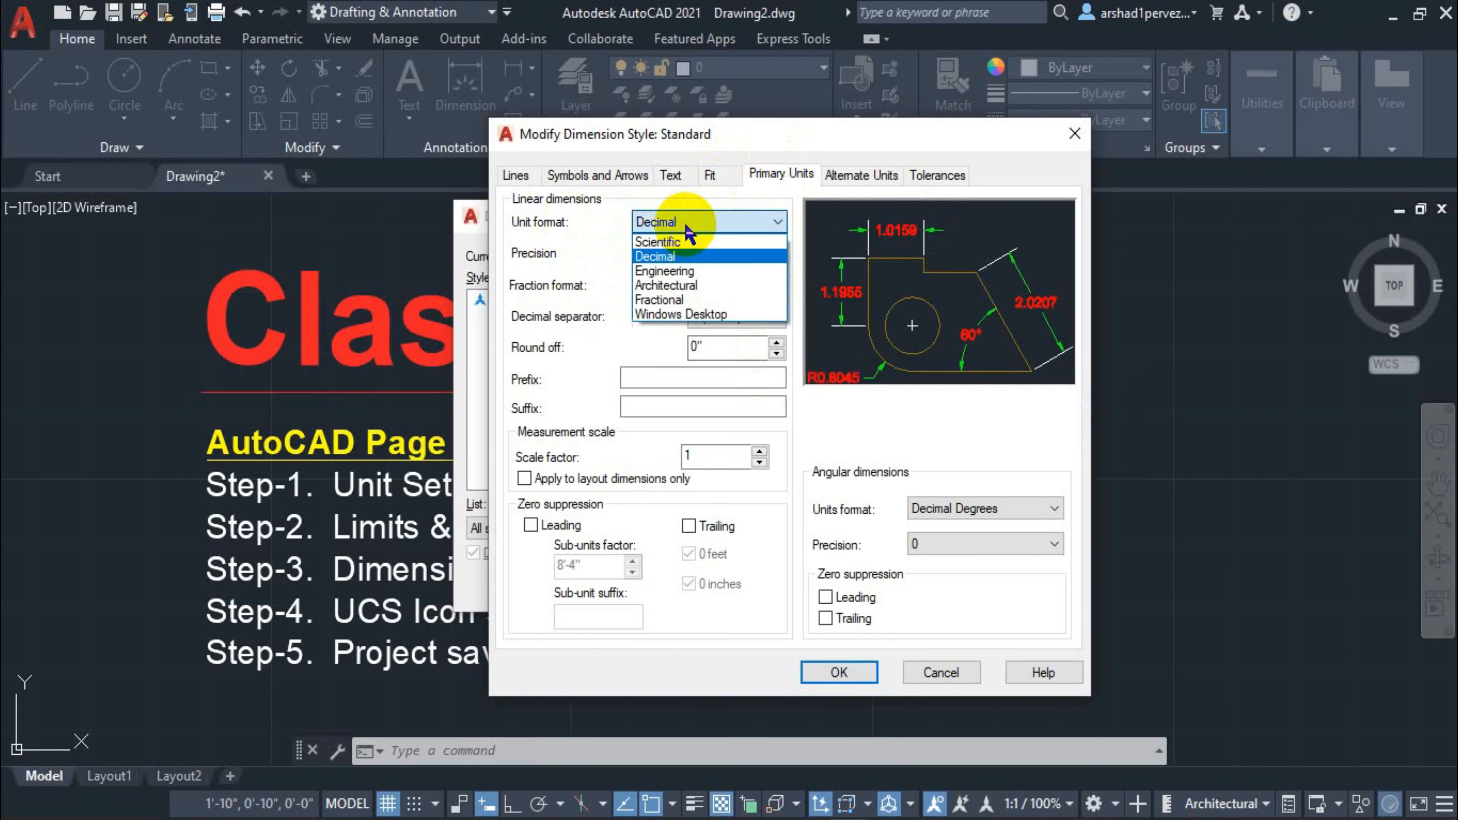
click(681, 286)
click(683, 254)
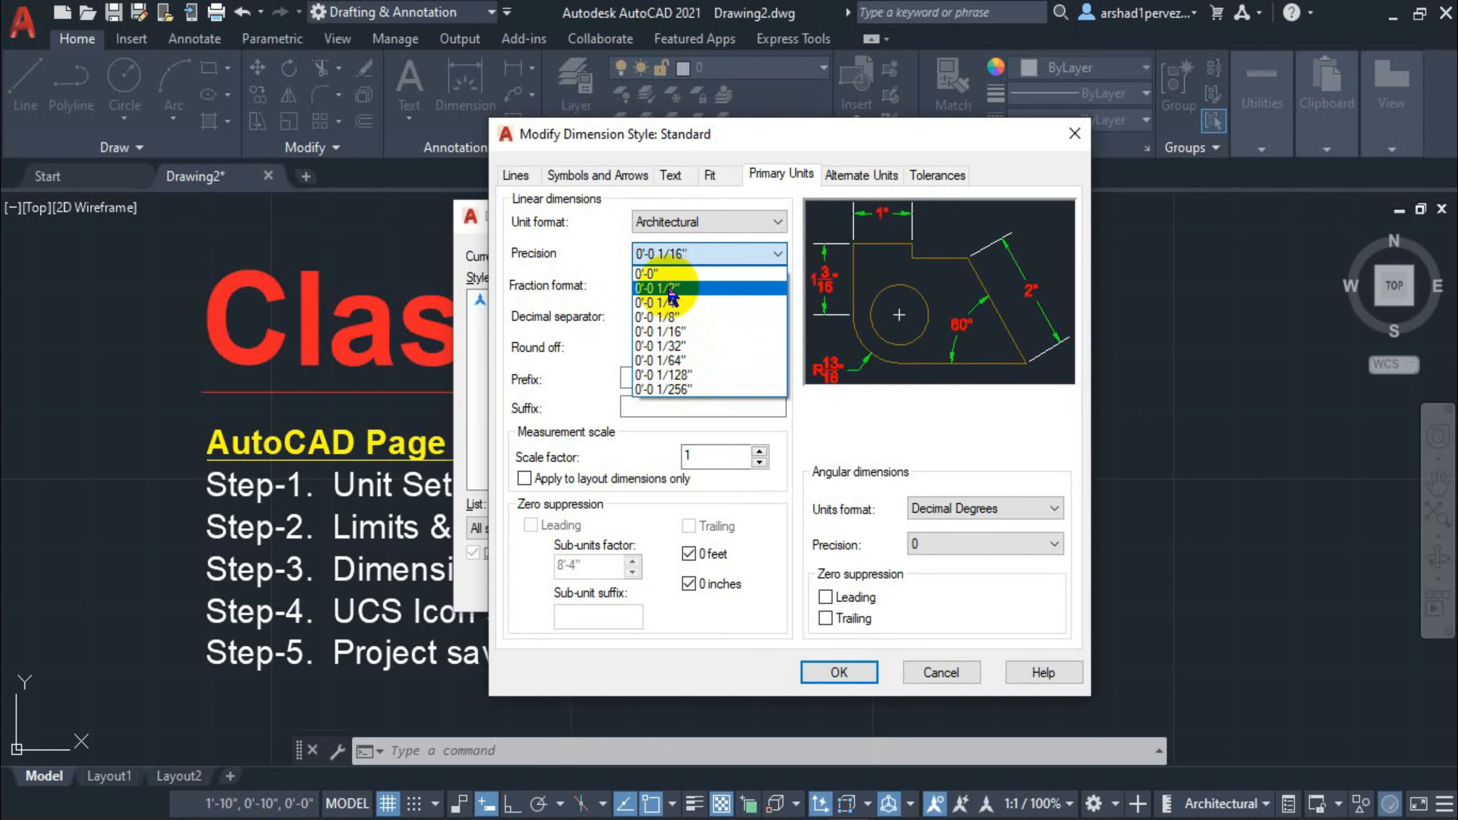
click(659, 275)
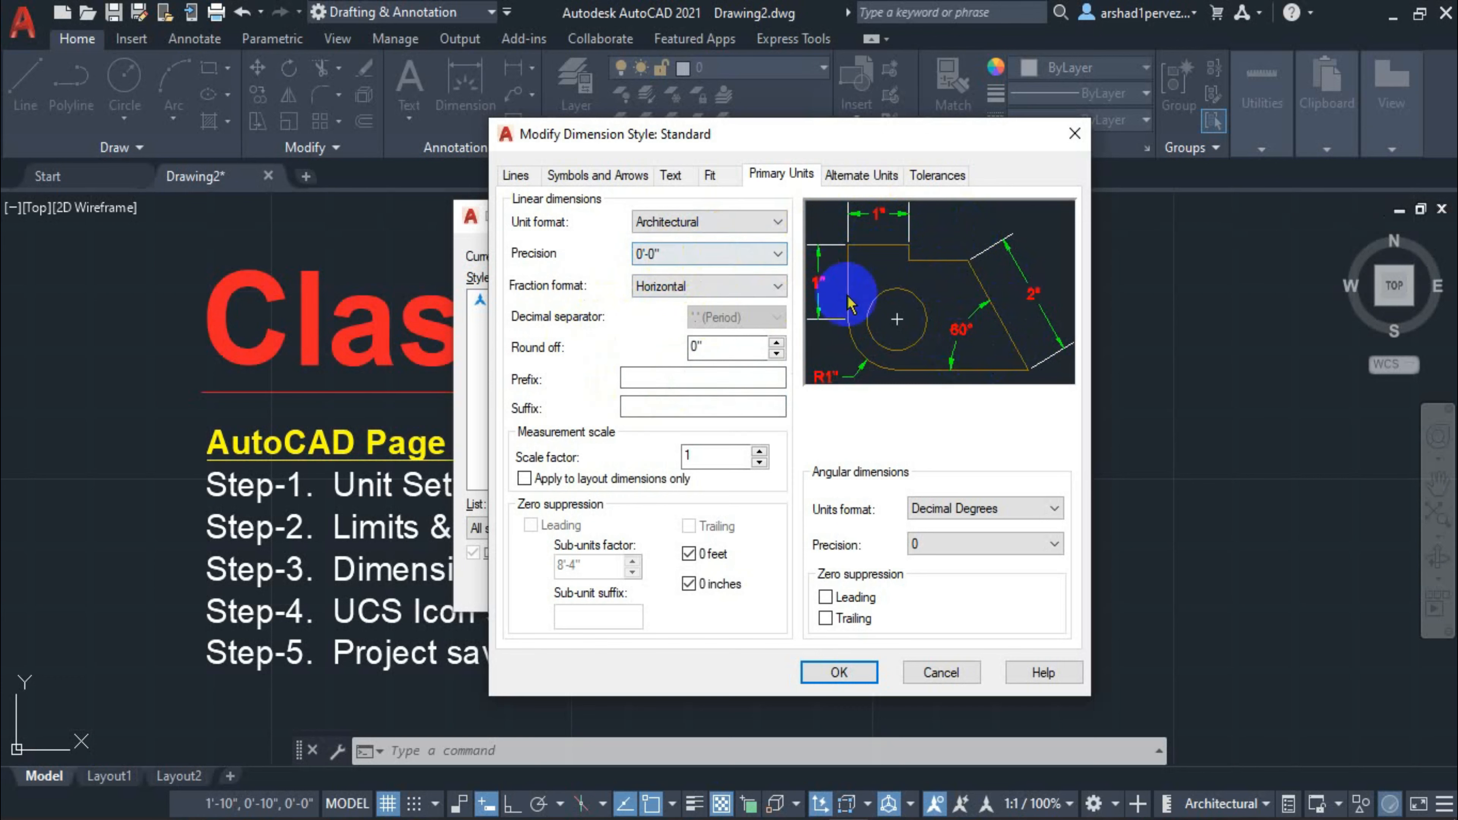
click(838, 673)
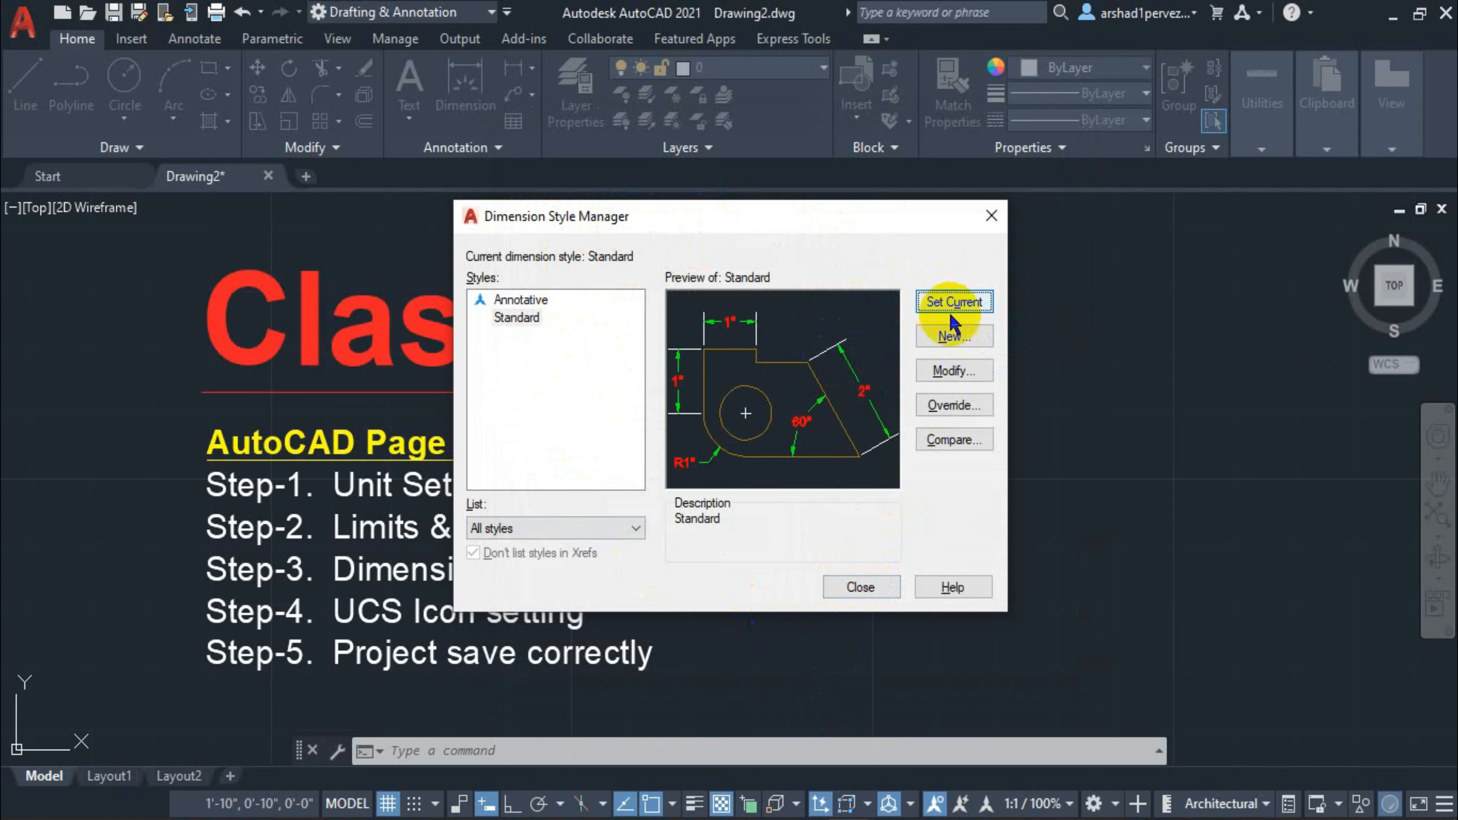
click(859, 587)
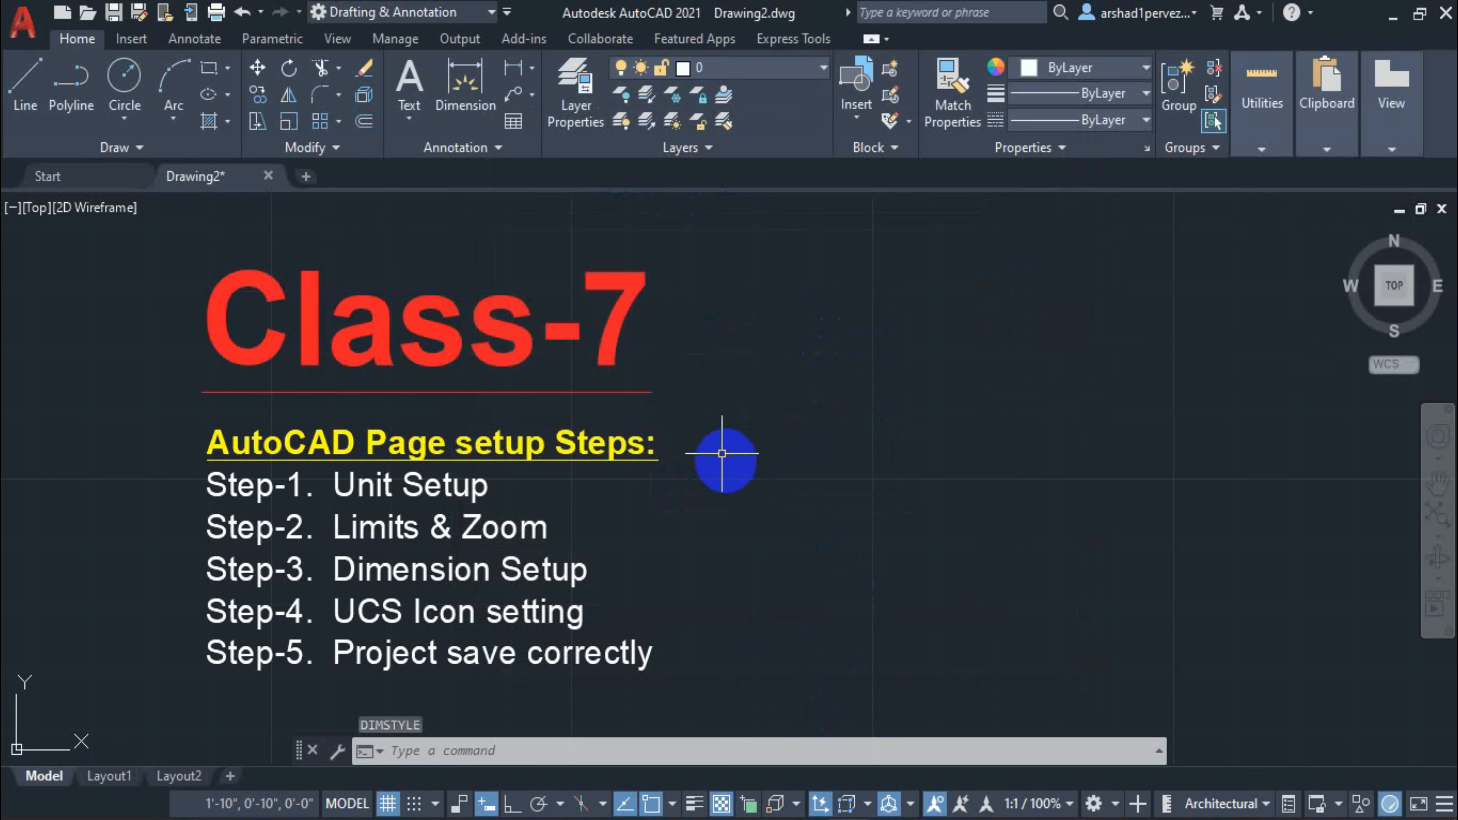
With Ortho on, draw a horizontal line about 3" long beside the page setup text.
mouse_move(520, 608)
middle_down()
mouse_move(634, 576)
mouse_move(876, 567)
mouse_move(776, 596)
mouse_move(808, 589)
middle_up()
mouse_move(866, 535)
middle_down()
mouse_move(693, 560)
mouse_move(687, 531)
mouse_move(701, 556)
middle_up()
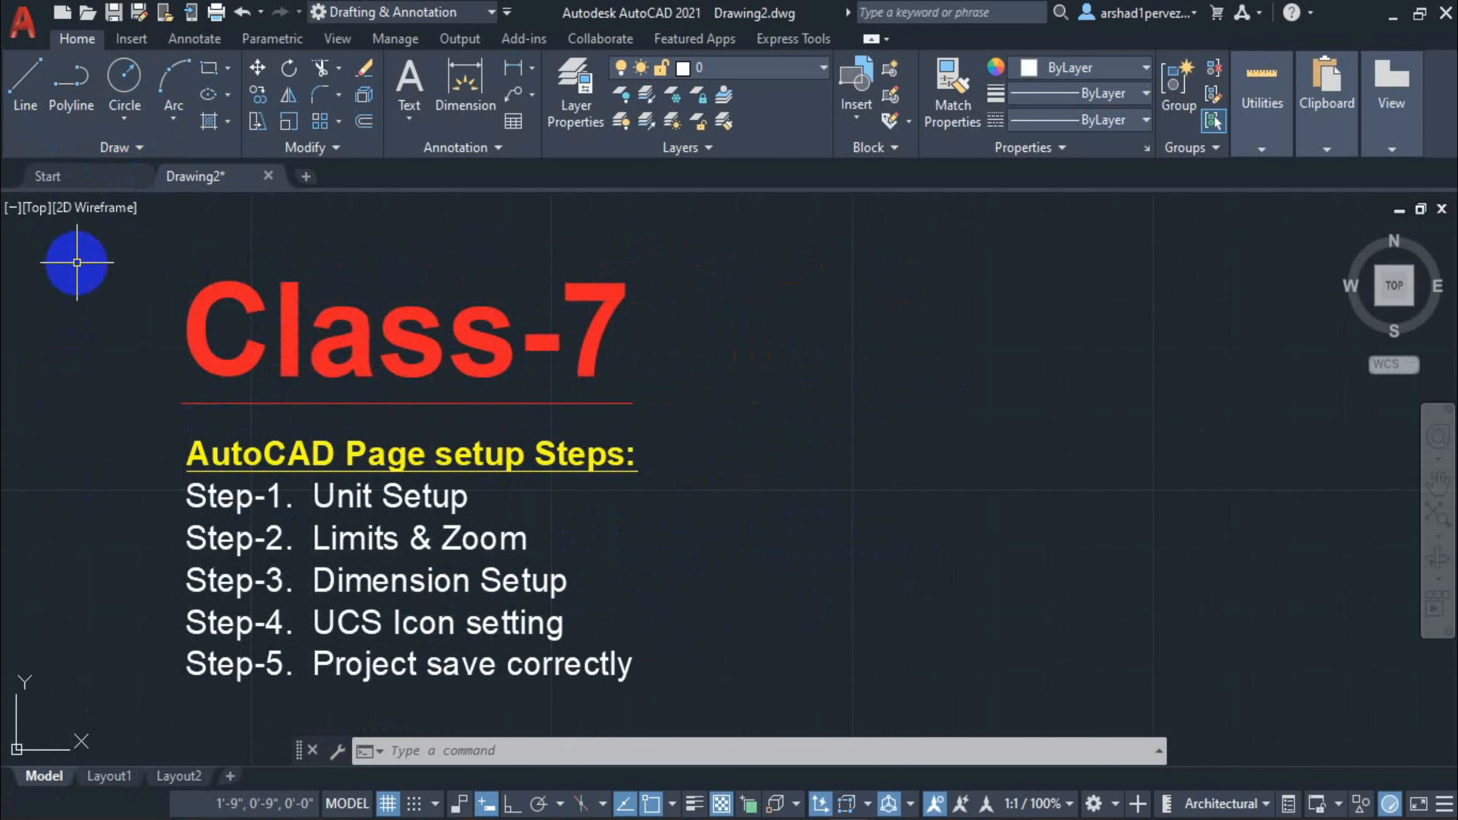
click(26, 86)
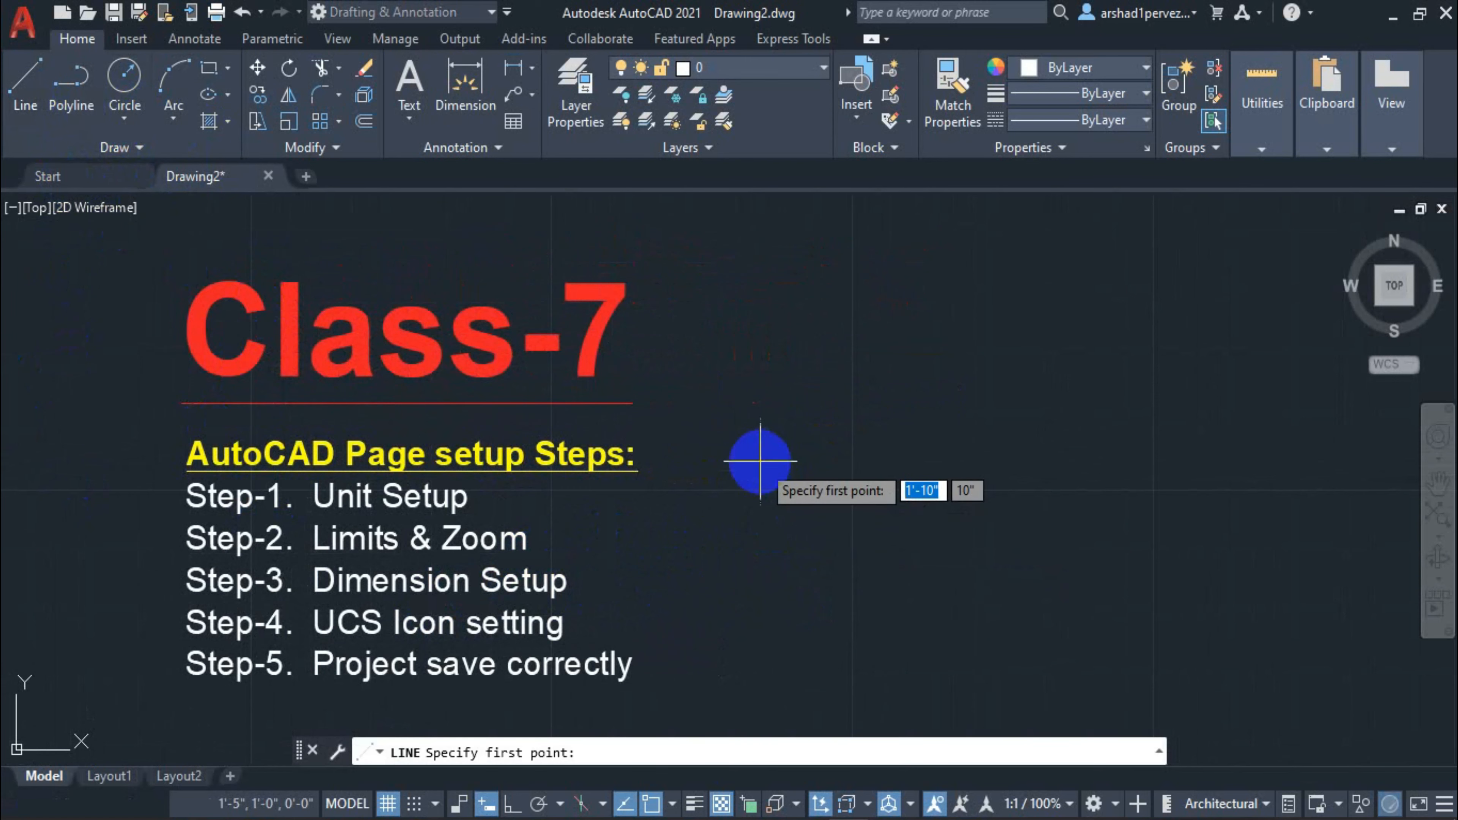
click(759, 460)
key(F8)
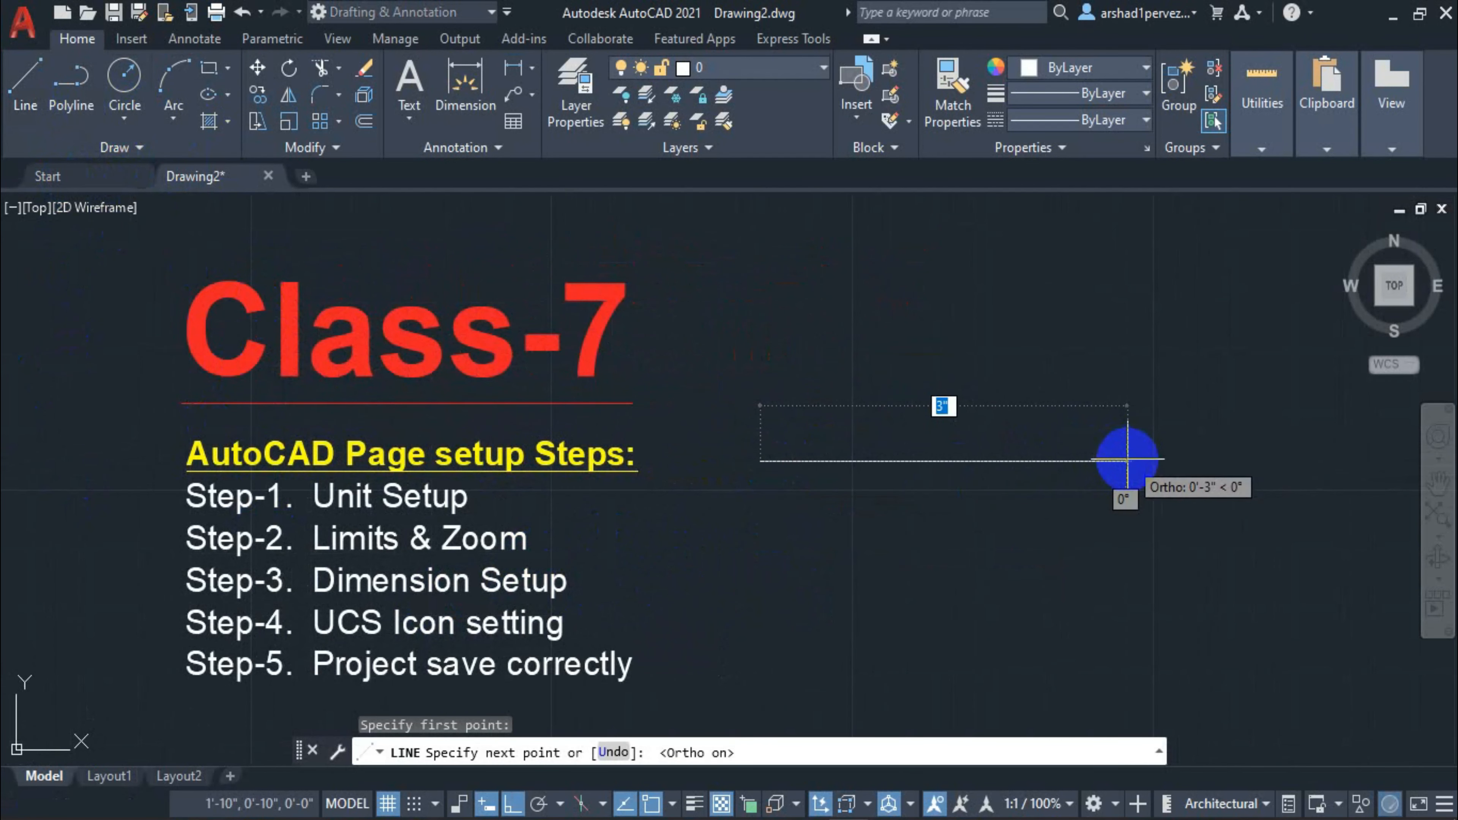
click(1125, 461)
key(Escape)
With Ortho off, draw two connected sloping lines, each about 2" long, forming an inverted V beside the horizontal line.
mouse_move(943, 517)
middle_down()
mouse_move(762, 535)
mouse_move(569, 508)
middle_up()
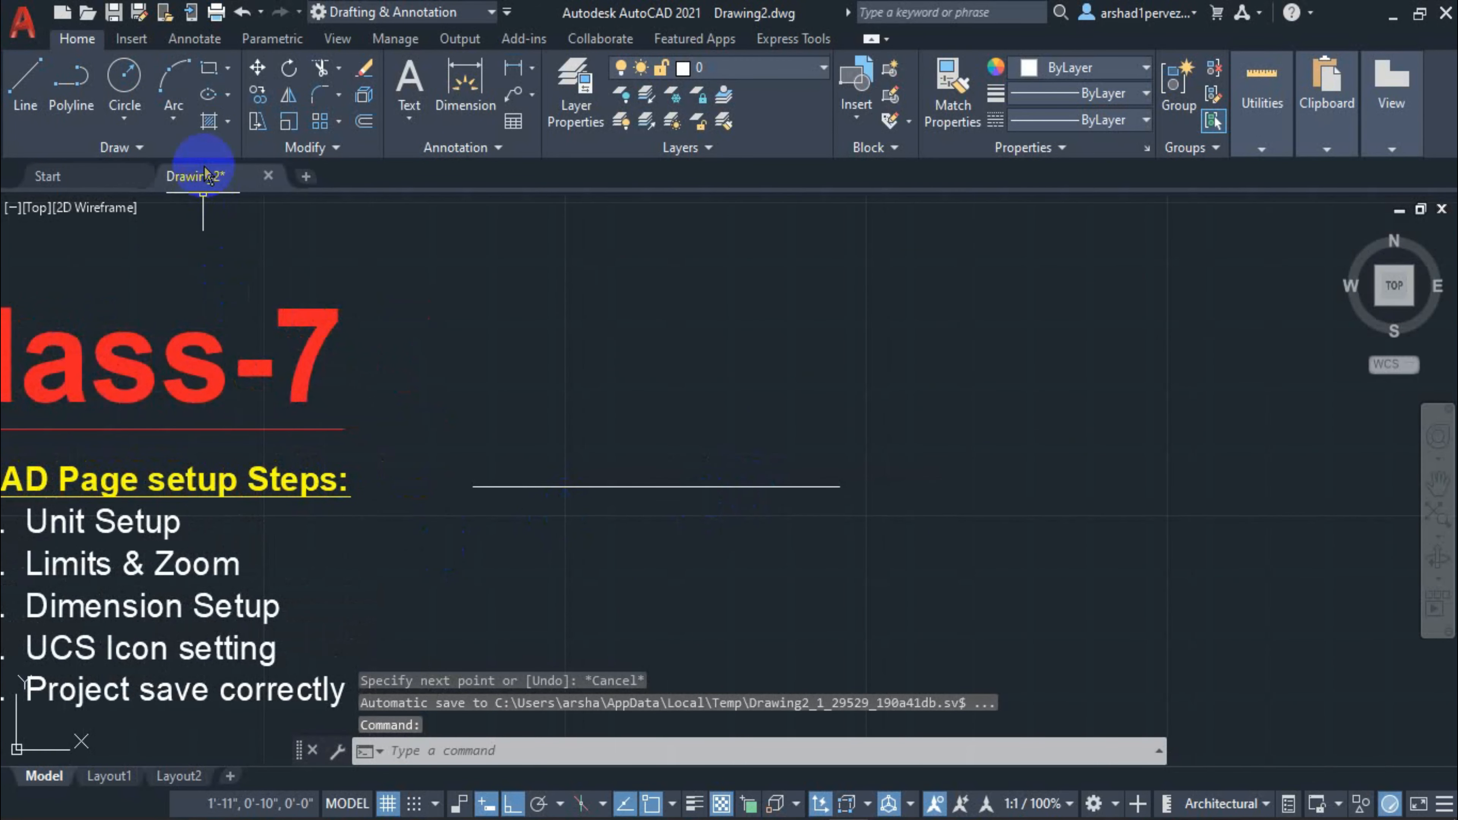
click(39, 97)
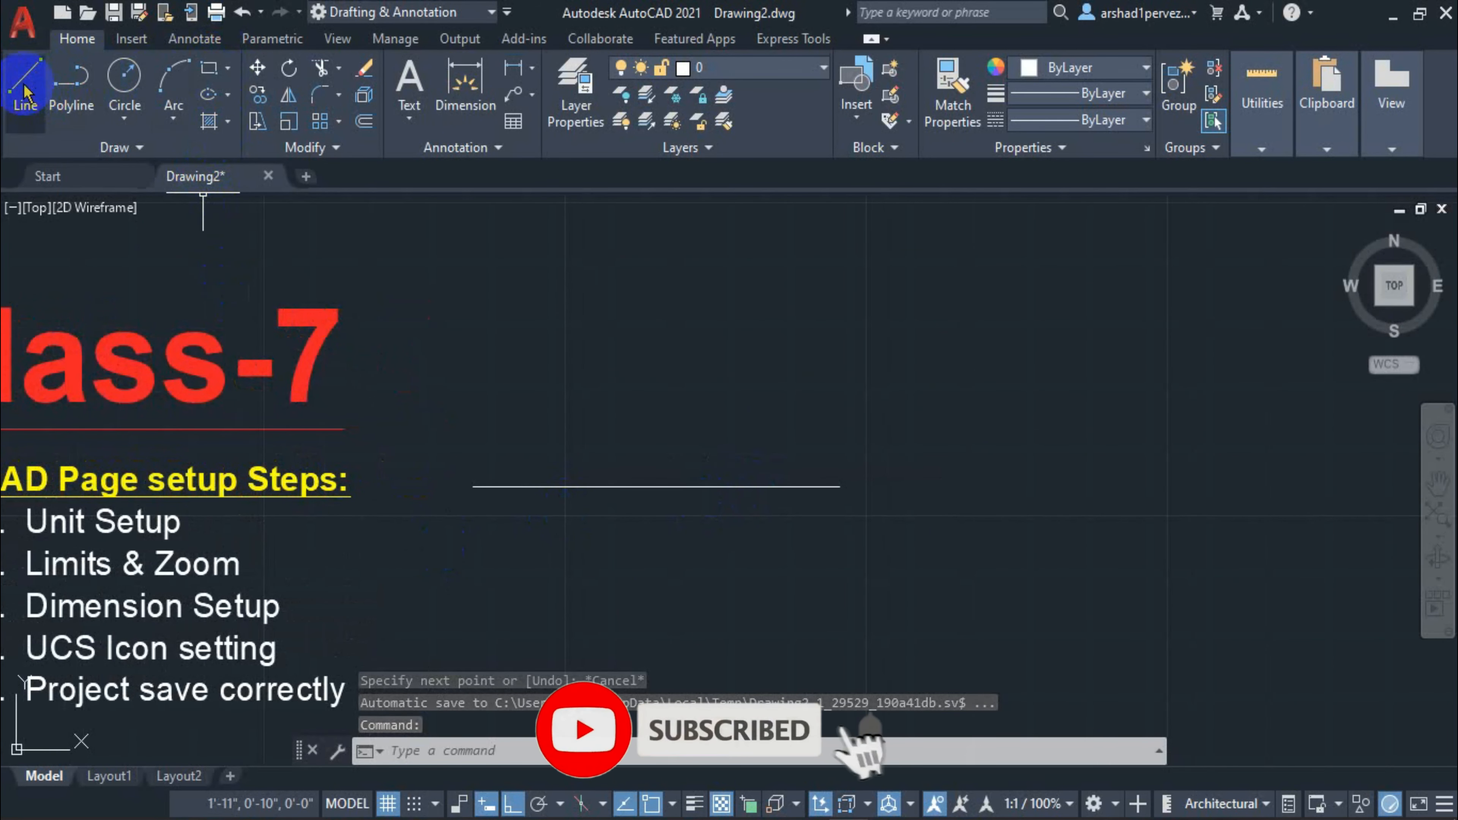
click(803, 508)
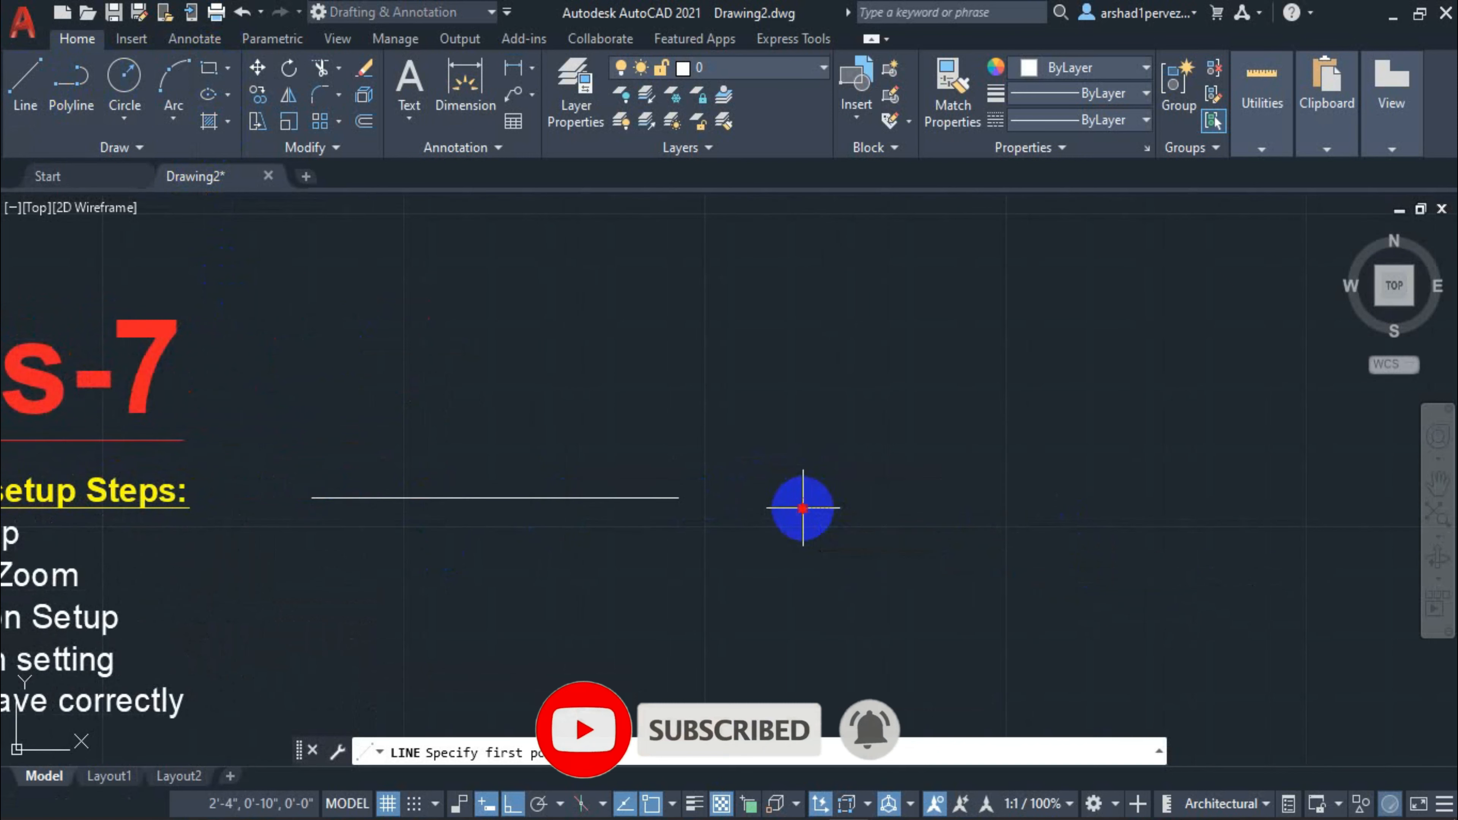
key(F8)
click(971, 337)
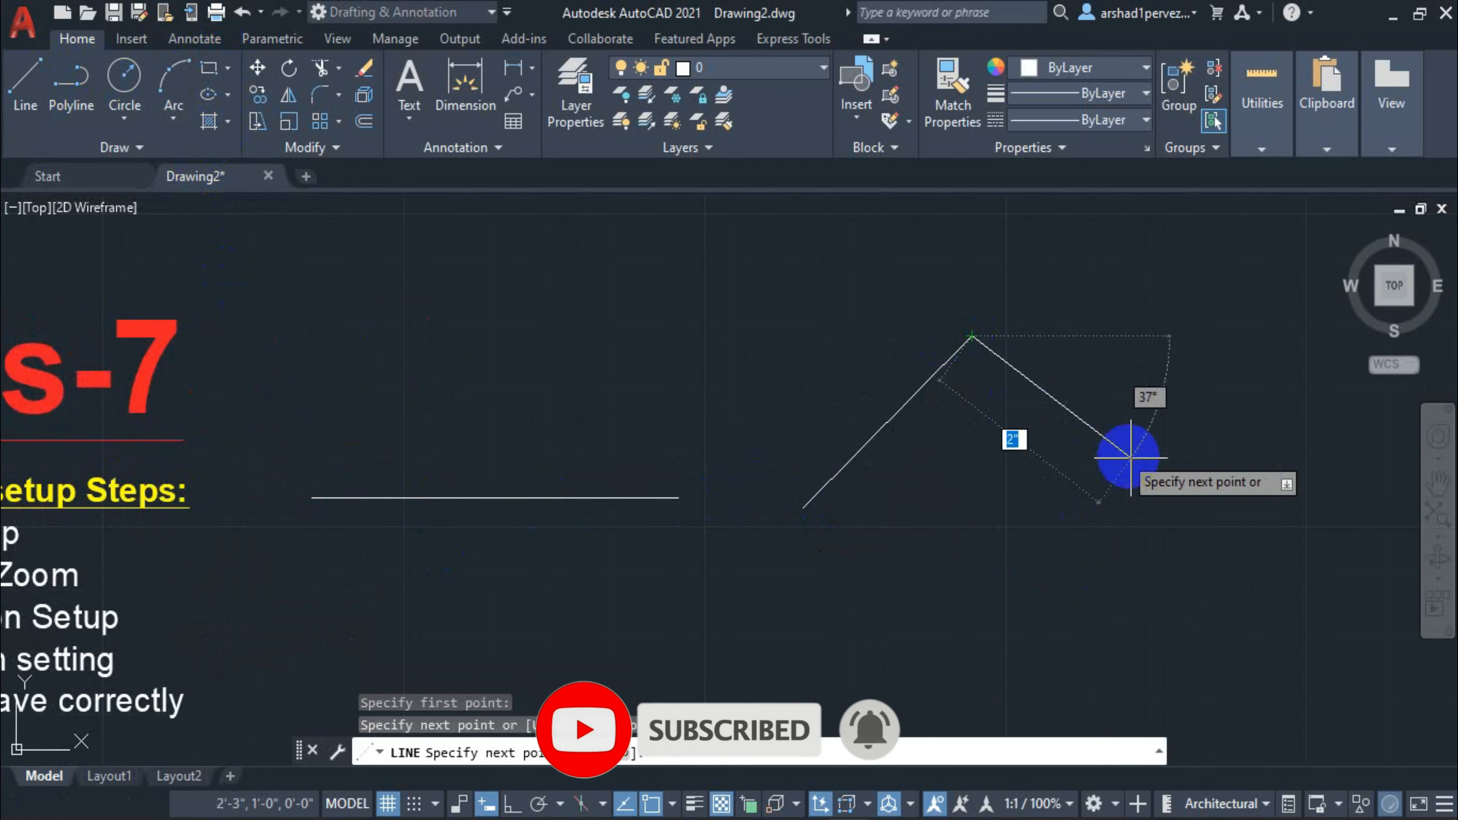
click(1164, 515)
key(Escape)
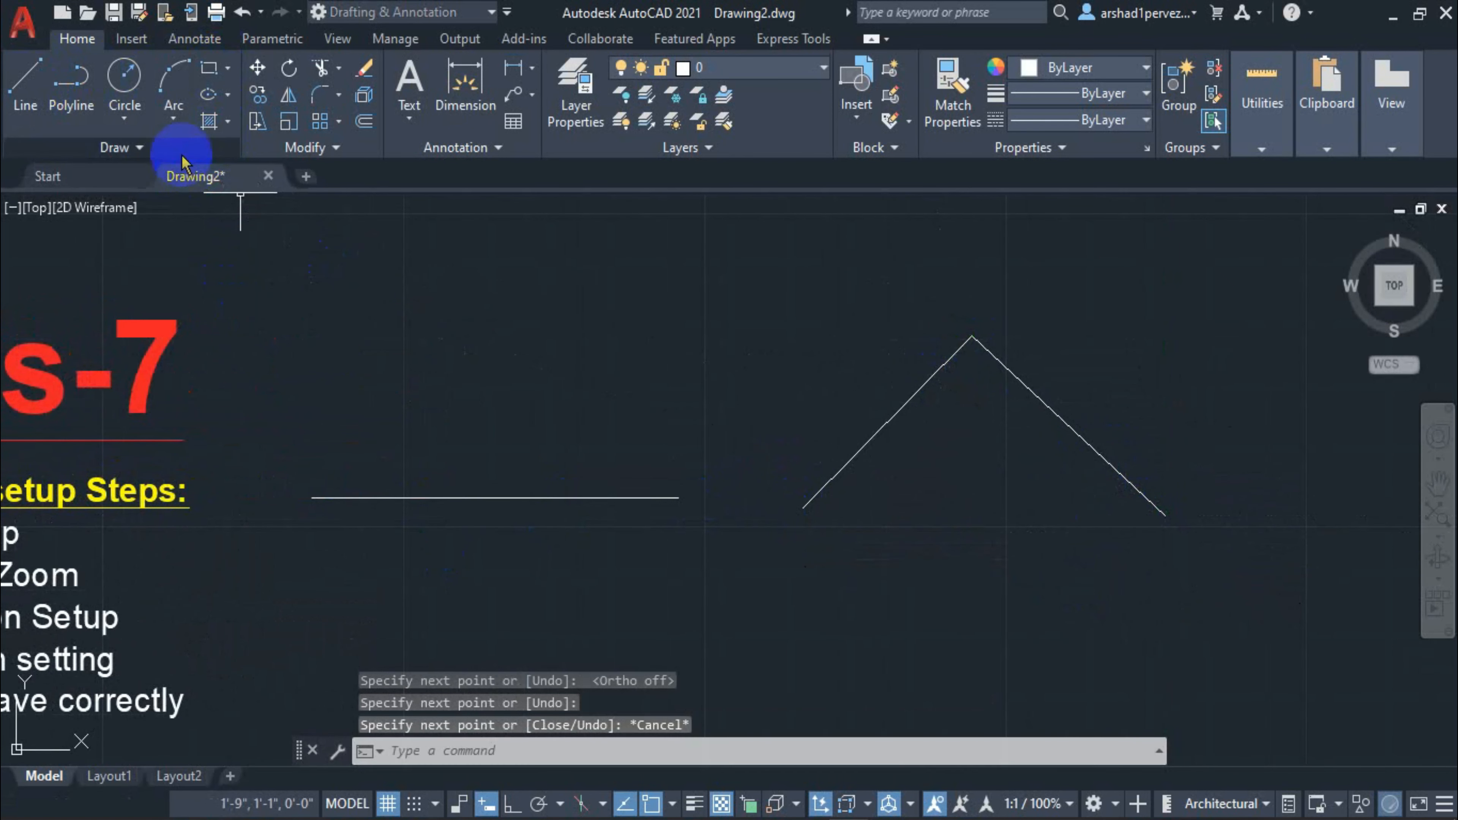
Draw a circle about 1" in diameter above the end of the horizontal line nearest the inverted V.
click(132, 86)
click(662, 317)
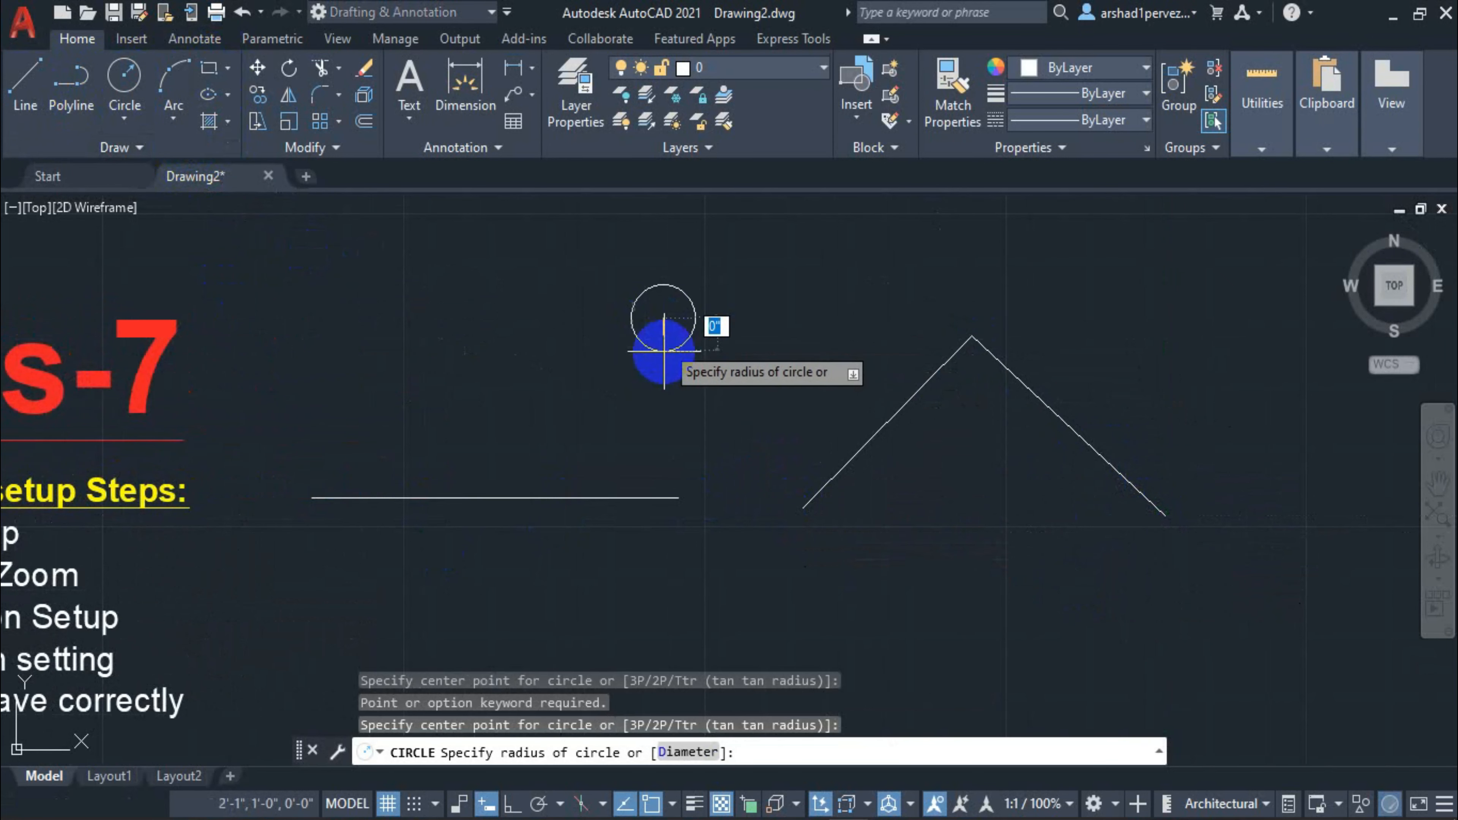
click(652, 384)
key(Escape)
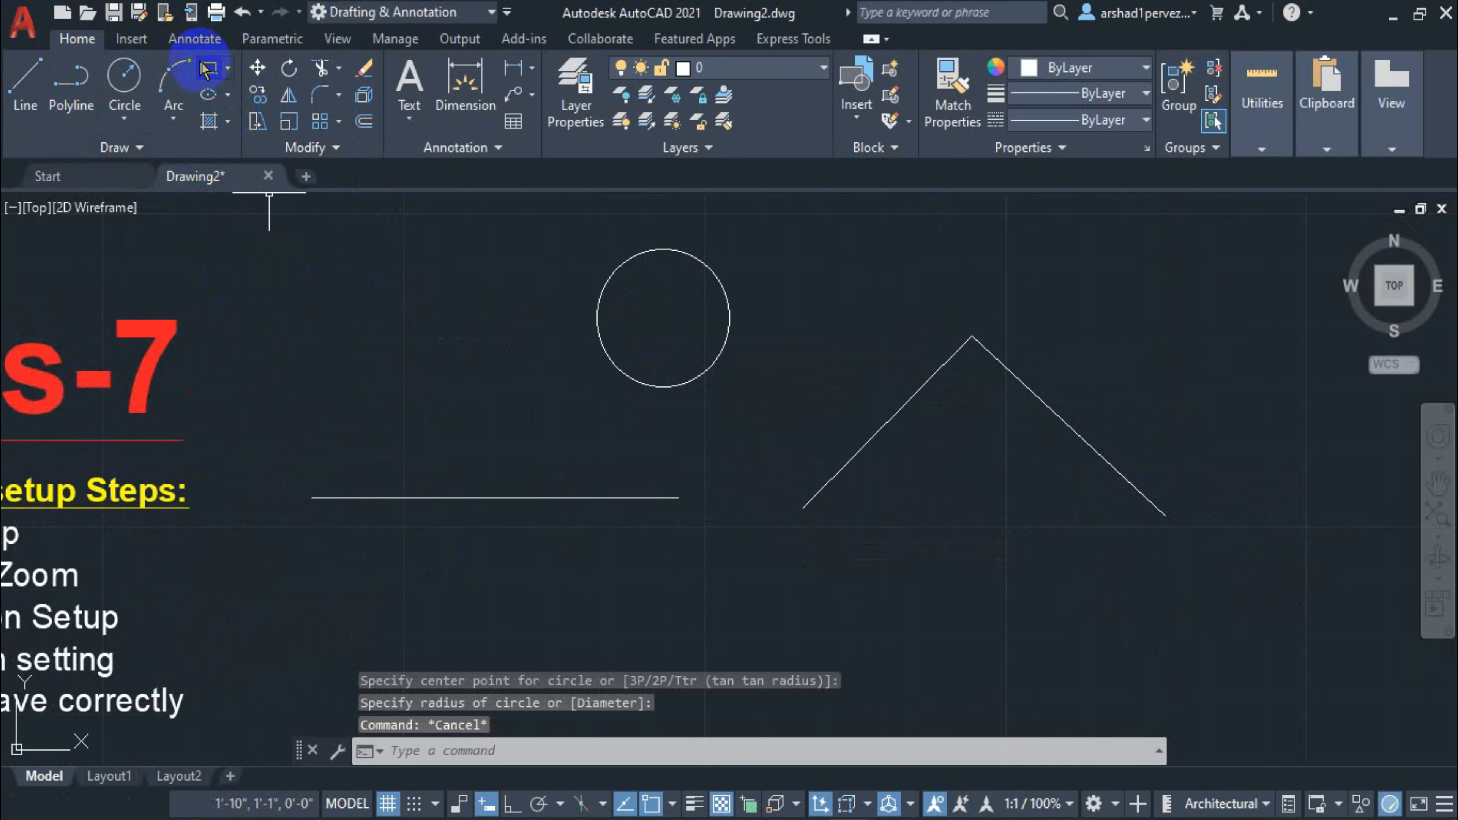
Draw a three-point arc bulging upward in the empty area below the horizontal line.
click(173, 84)
middle_drag(762, 537, 782, 375)
click(539, 541)
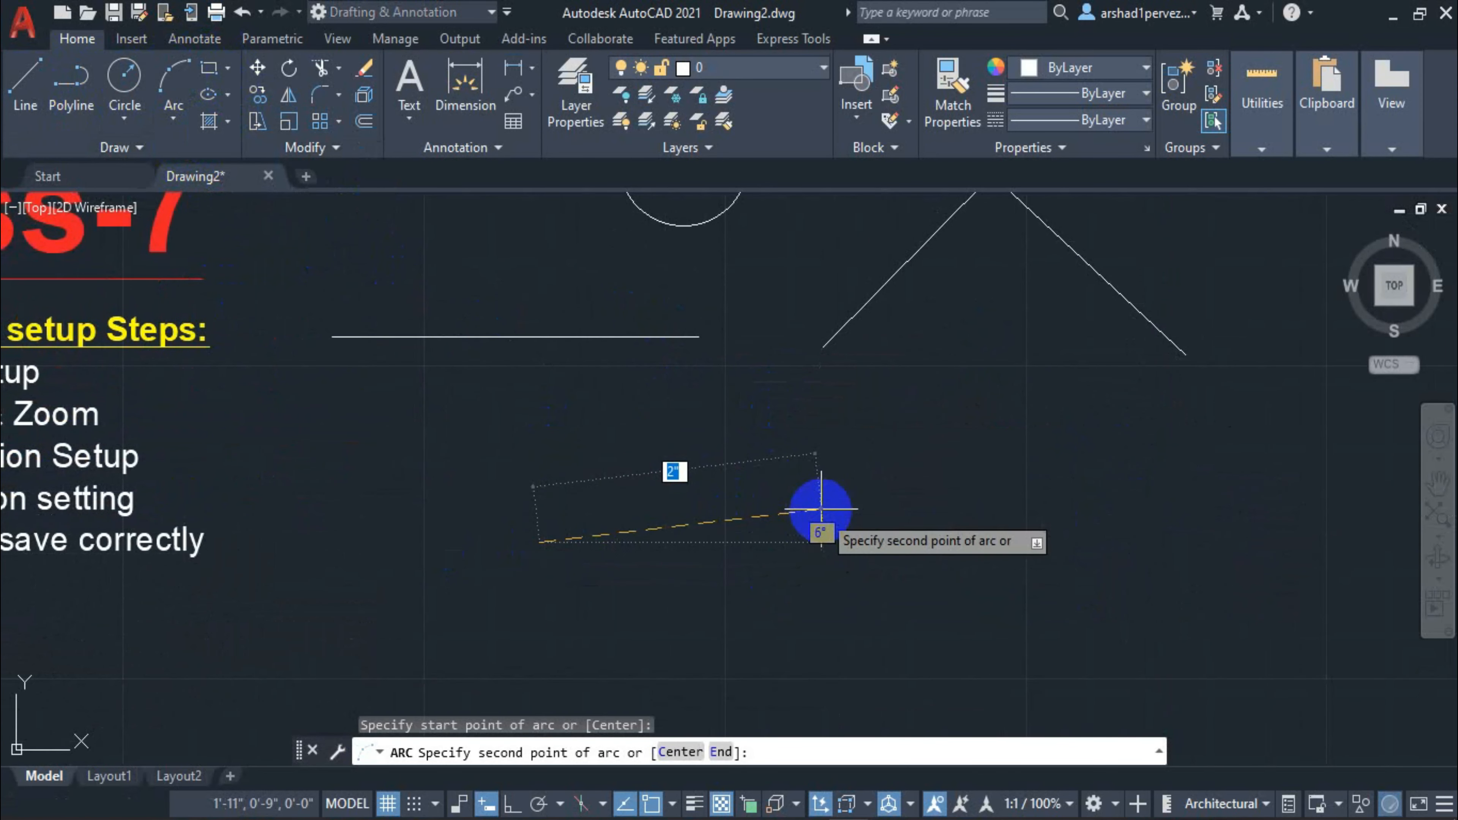
click(816, 545)
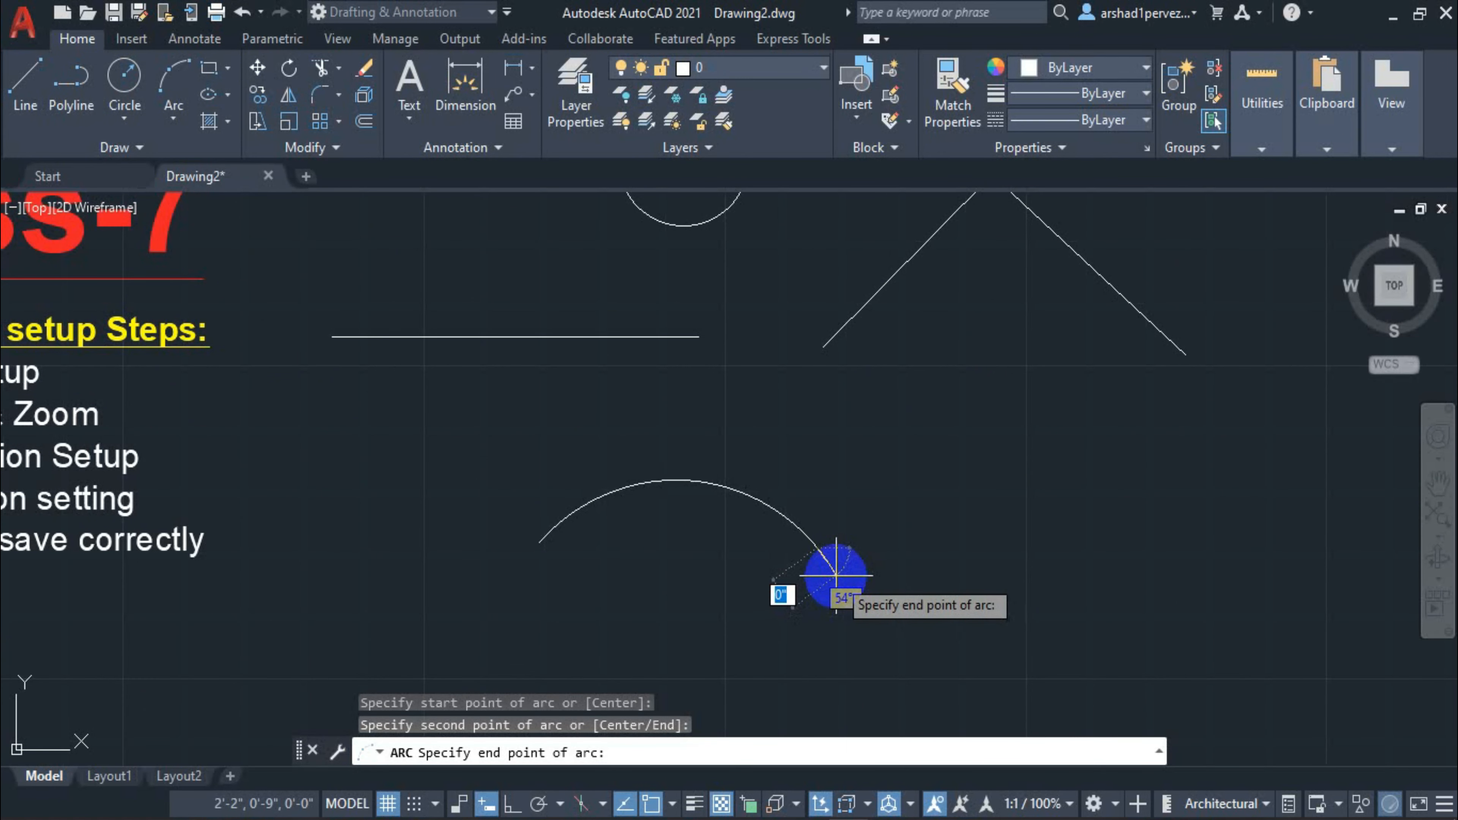
click(837, 575)
Add a linear dimension between the horizontal line's endpoints, with its dimension line just above the line.
middle_drag(777, 548, 739, 611)
middle_drag(802, 450, 760, 503)
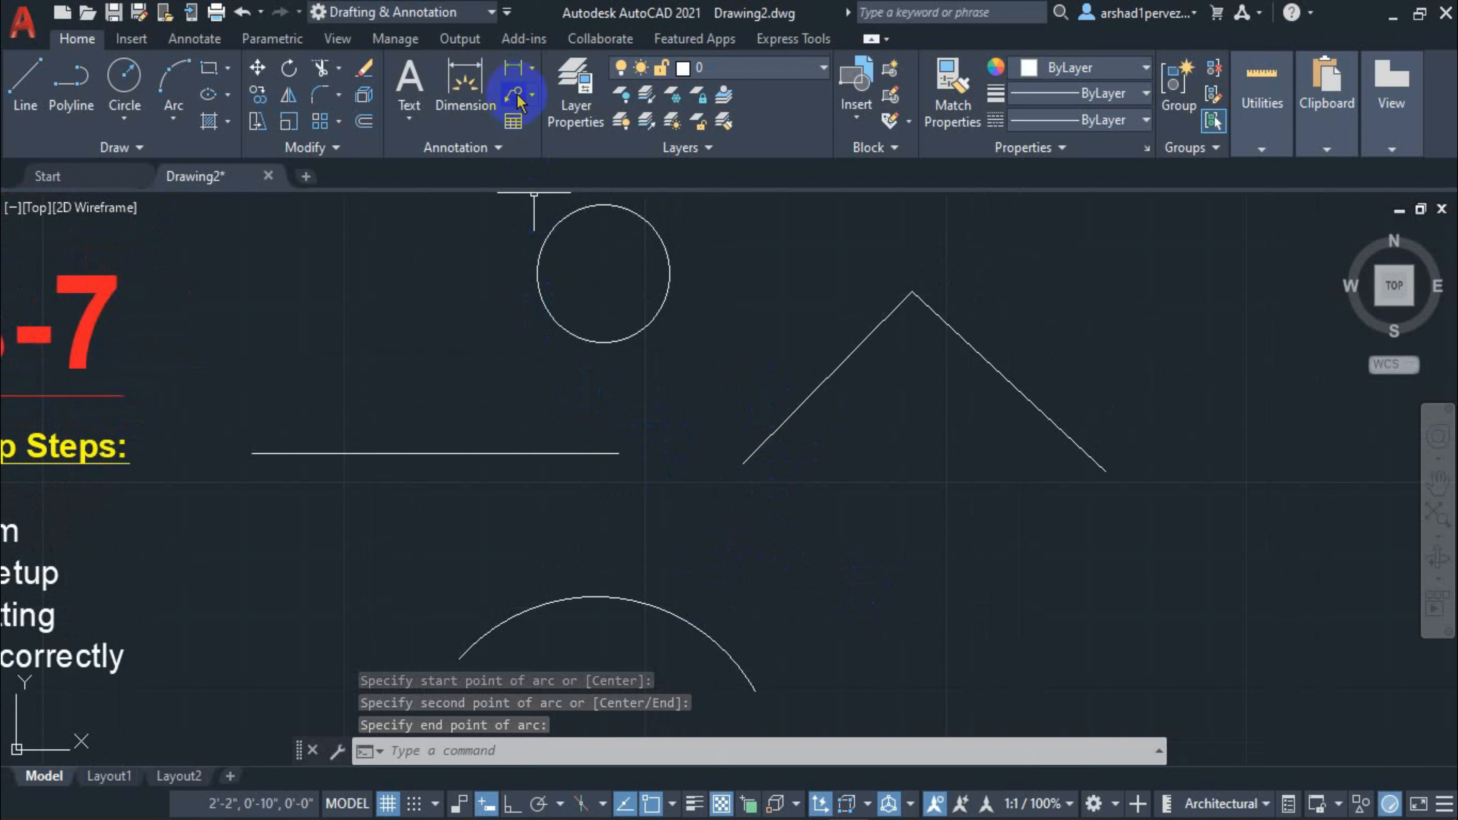
click(516, 71)
click(252, 454)
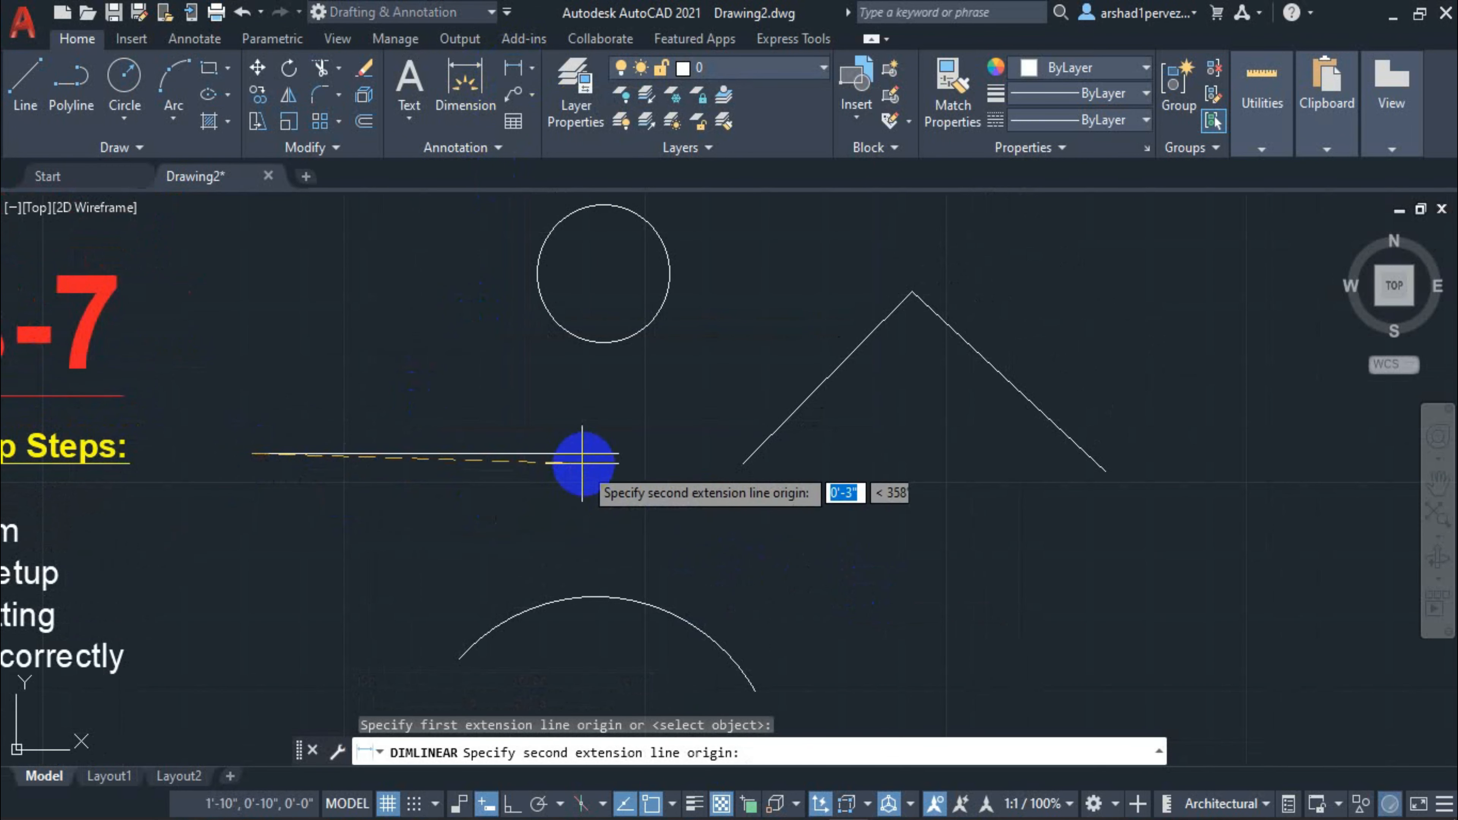
click(618, 453)
click(433, 414)
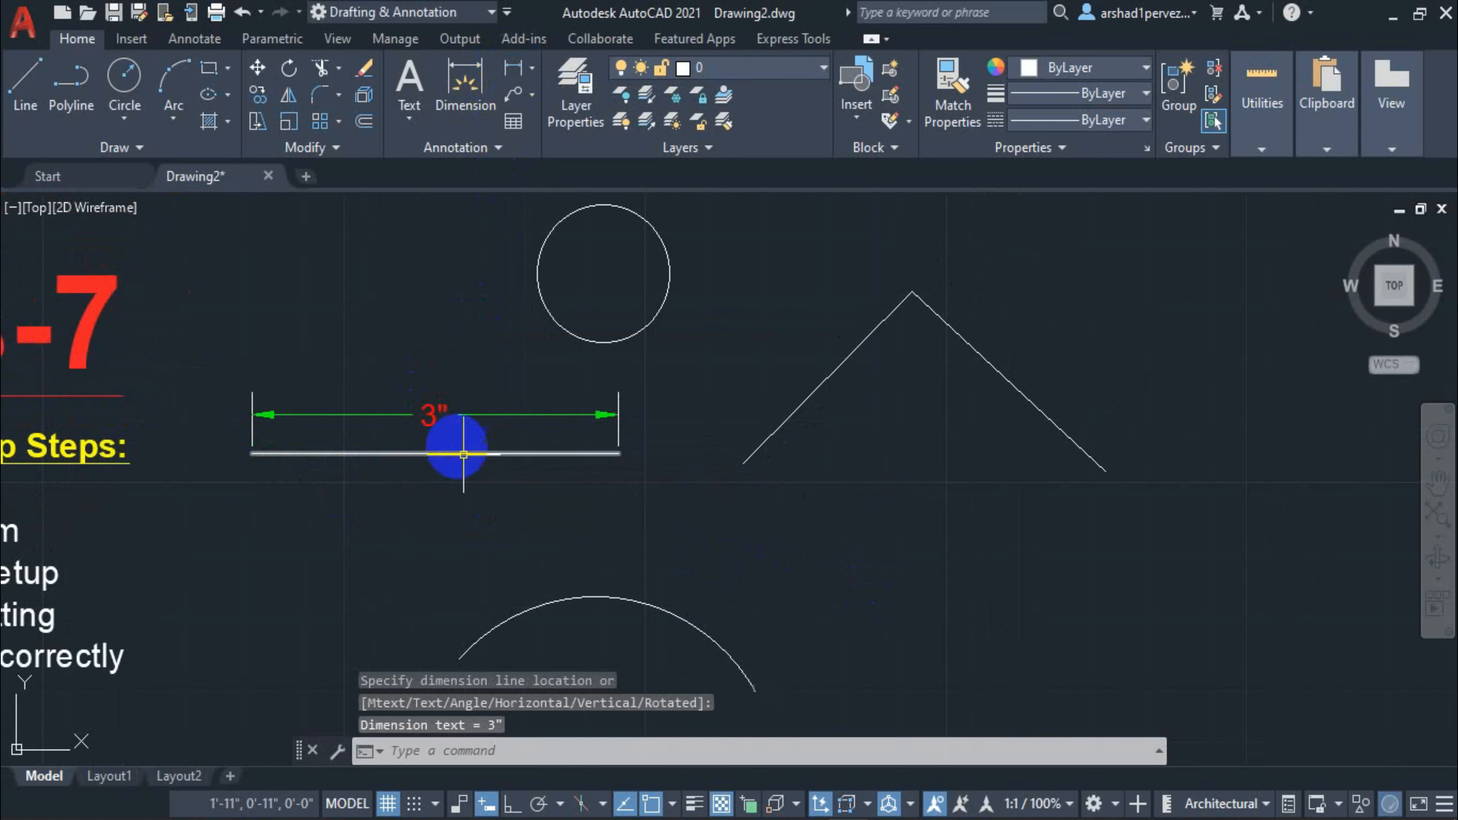
Add an aligned dimension along the outer side of the inverted V's left sloping line.
middle_drag(562, 482, 505, 488)
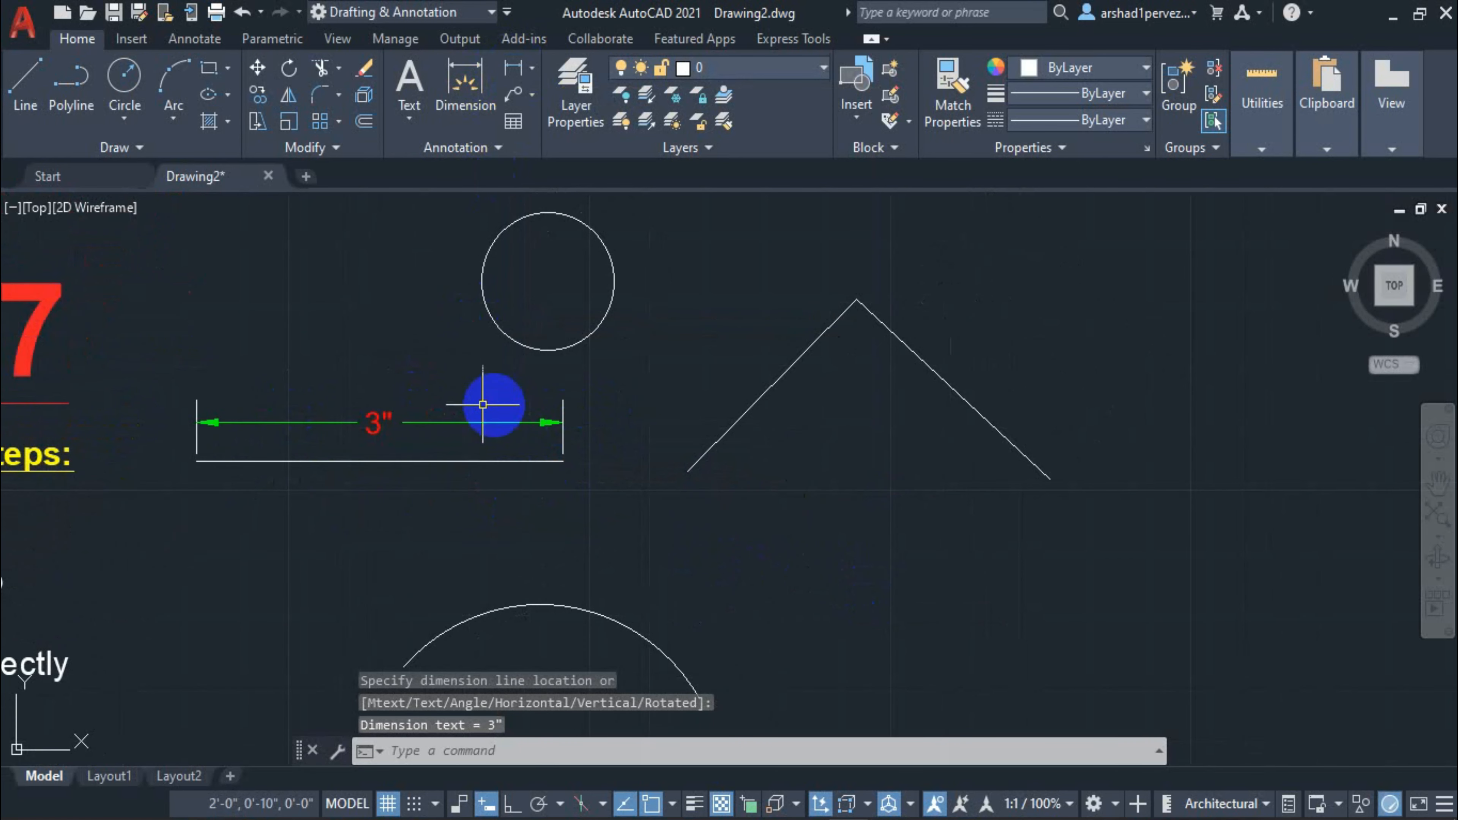
middle_drag(542, 413, 464, 427)
middle_drag(358, 437, 512, 391)
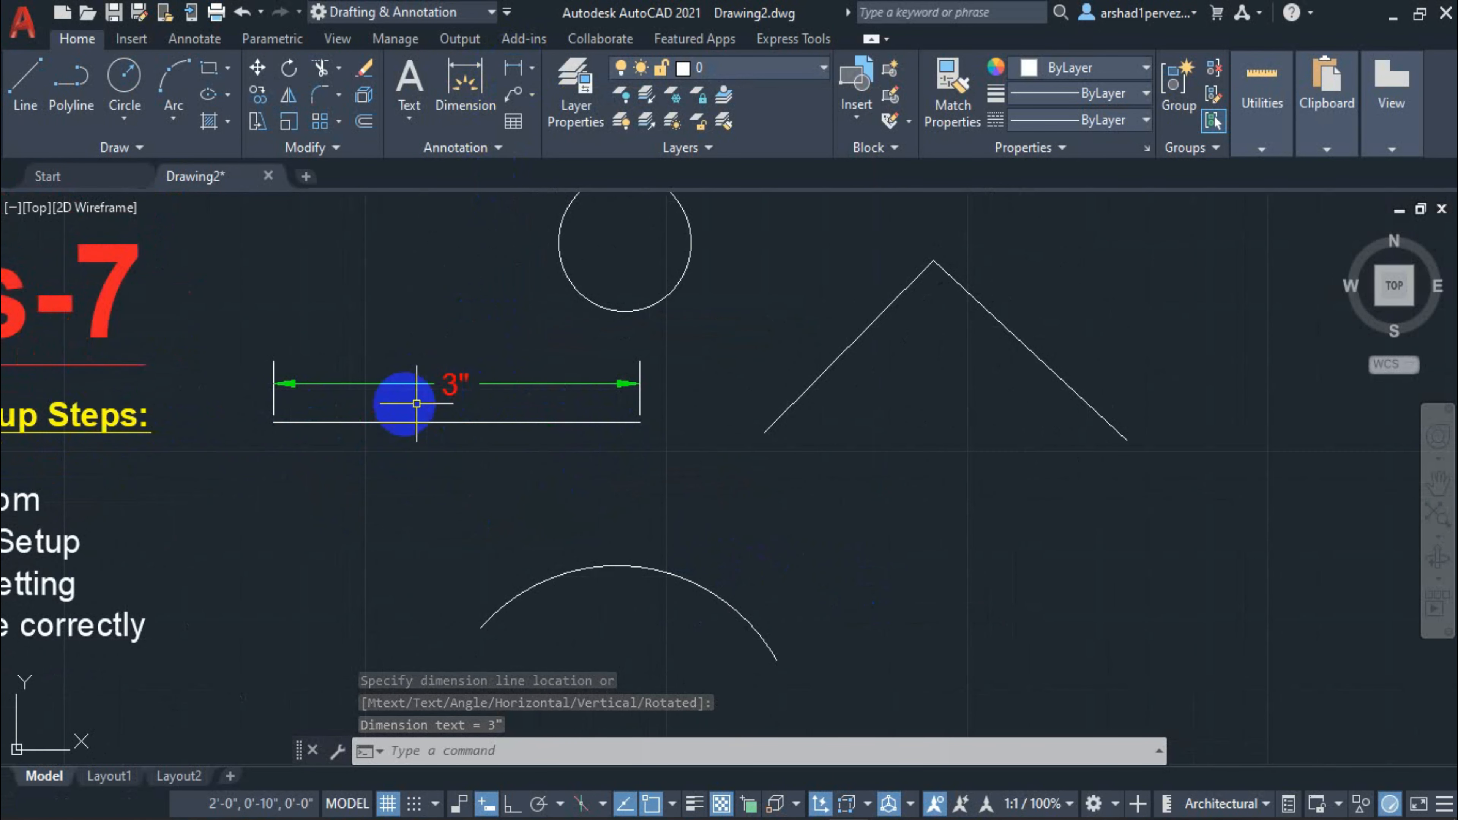
middle_drag(641, 447, 565, 473)
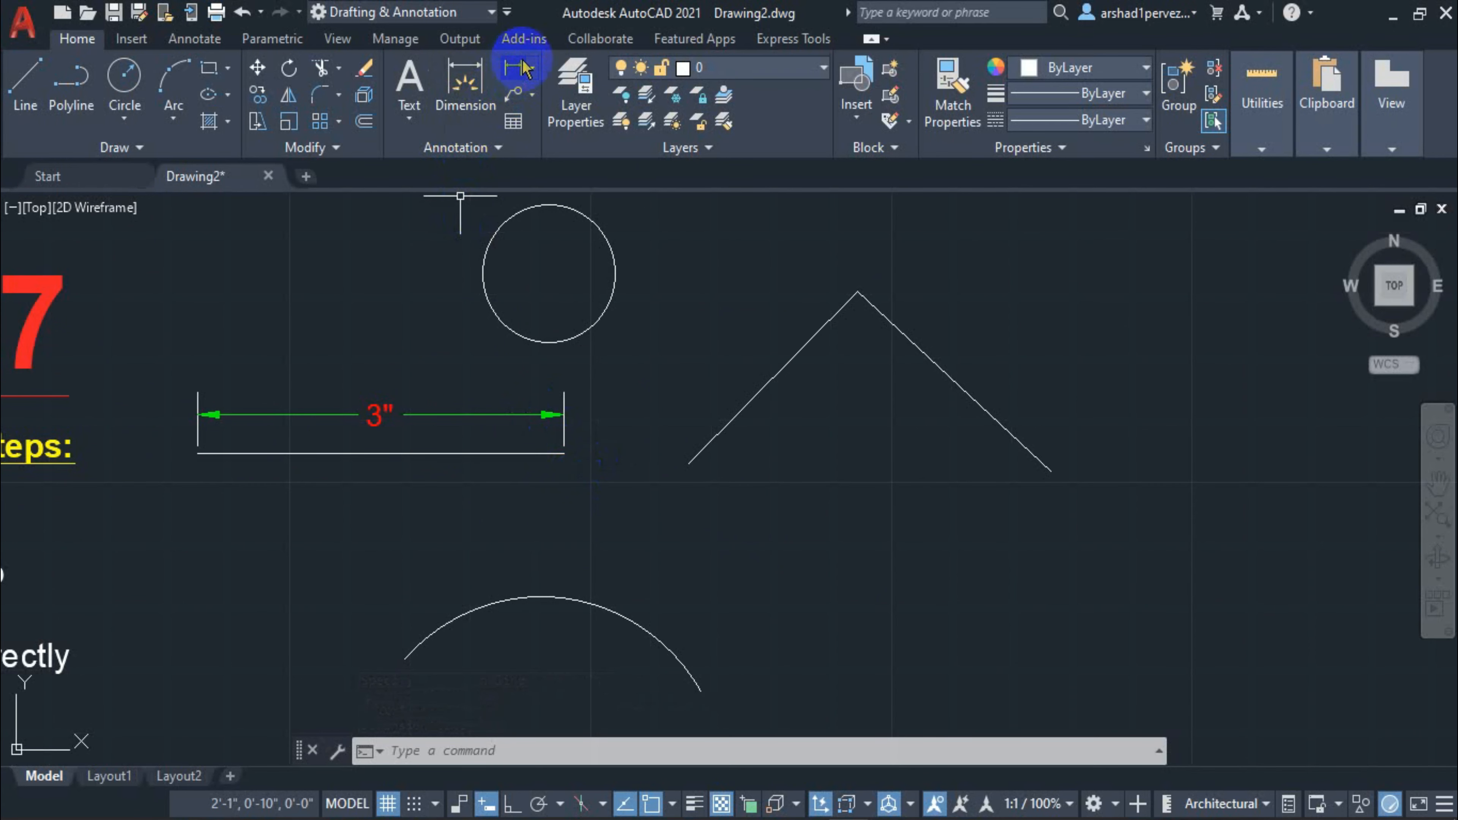
middle_drag(793, 389, 759, 394)
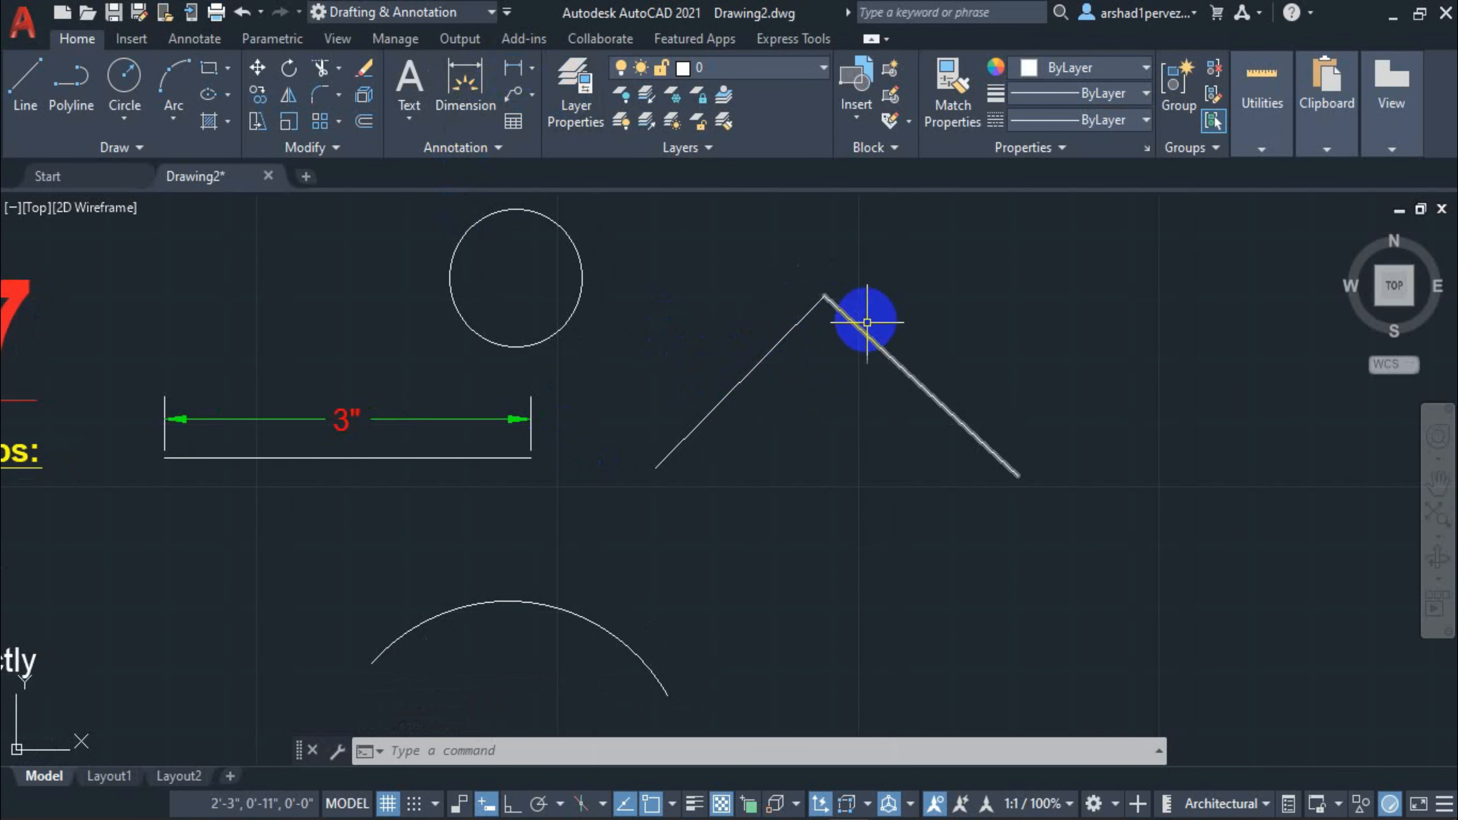
click(532, 69)
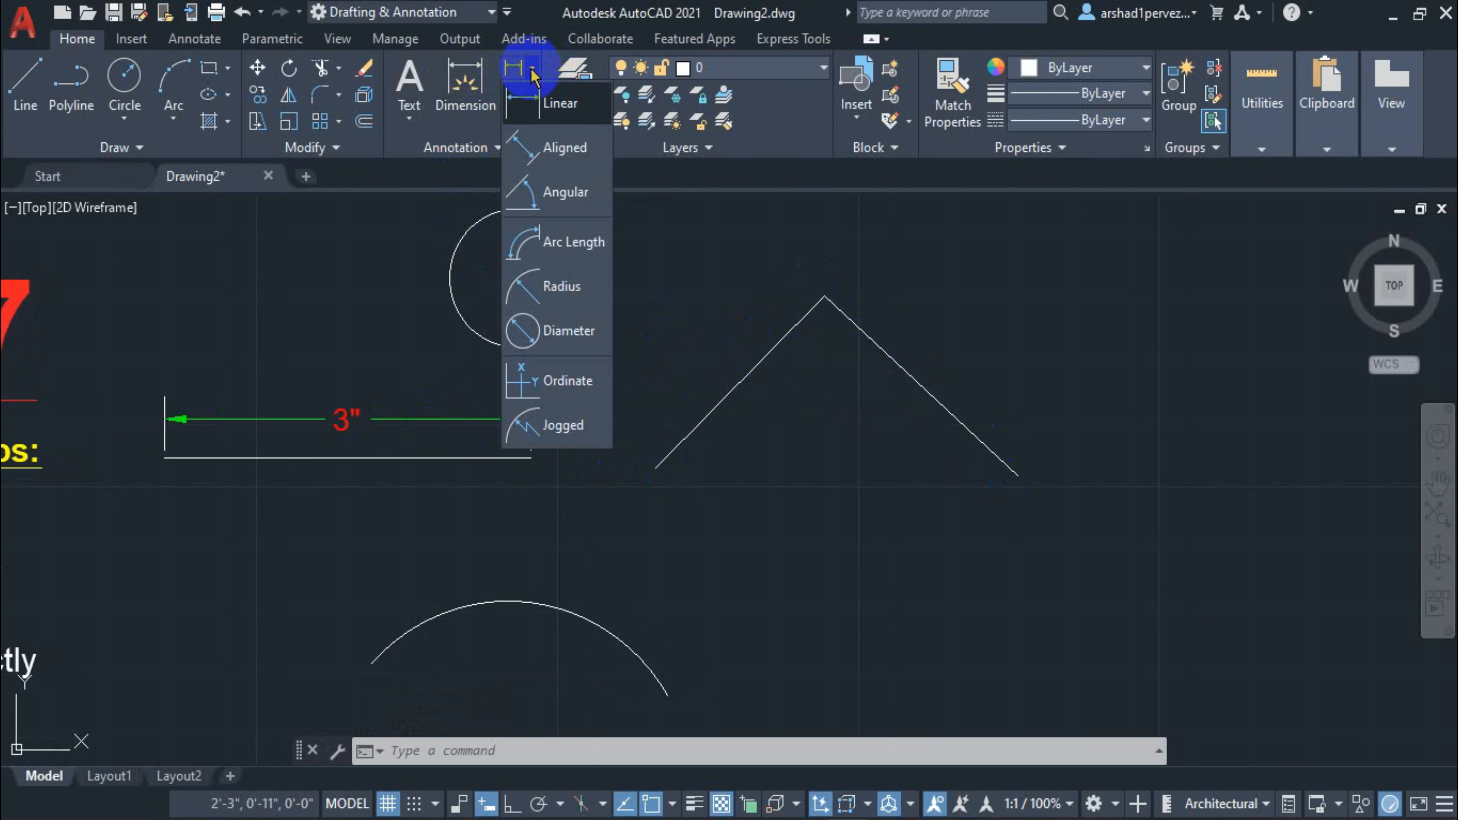
click(539, 151)
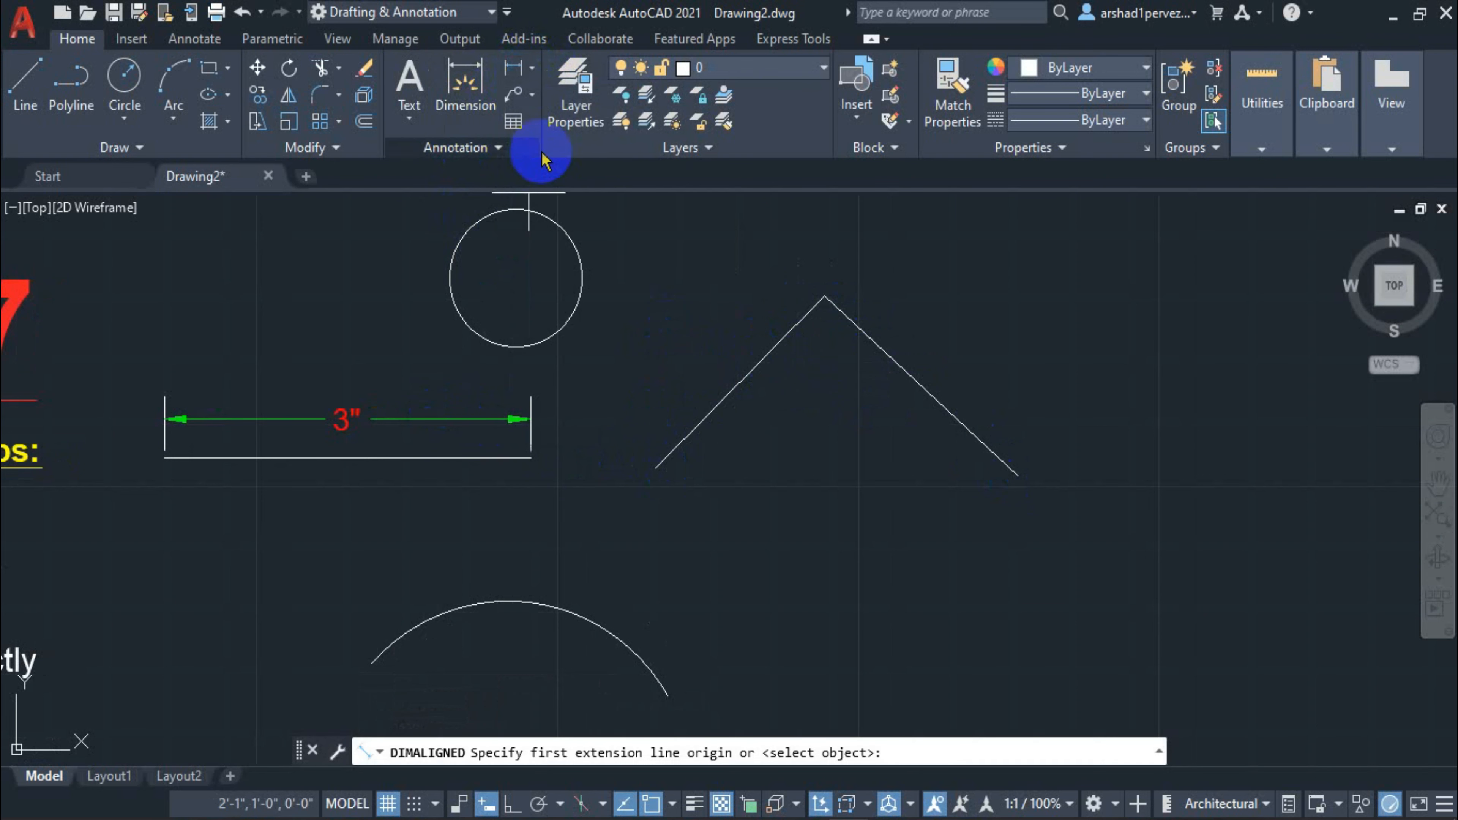
click(655, 468)
click(825, 297)
click(834, 340)
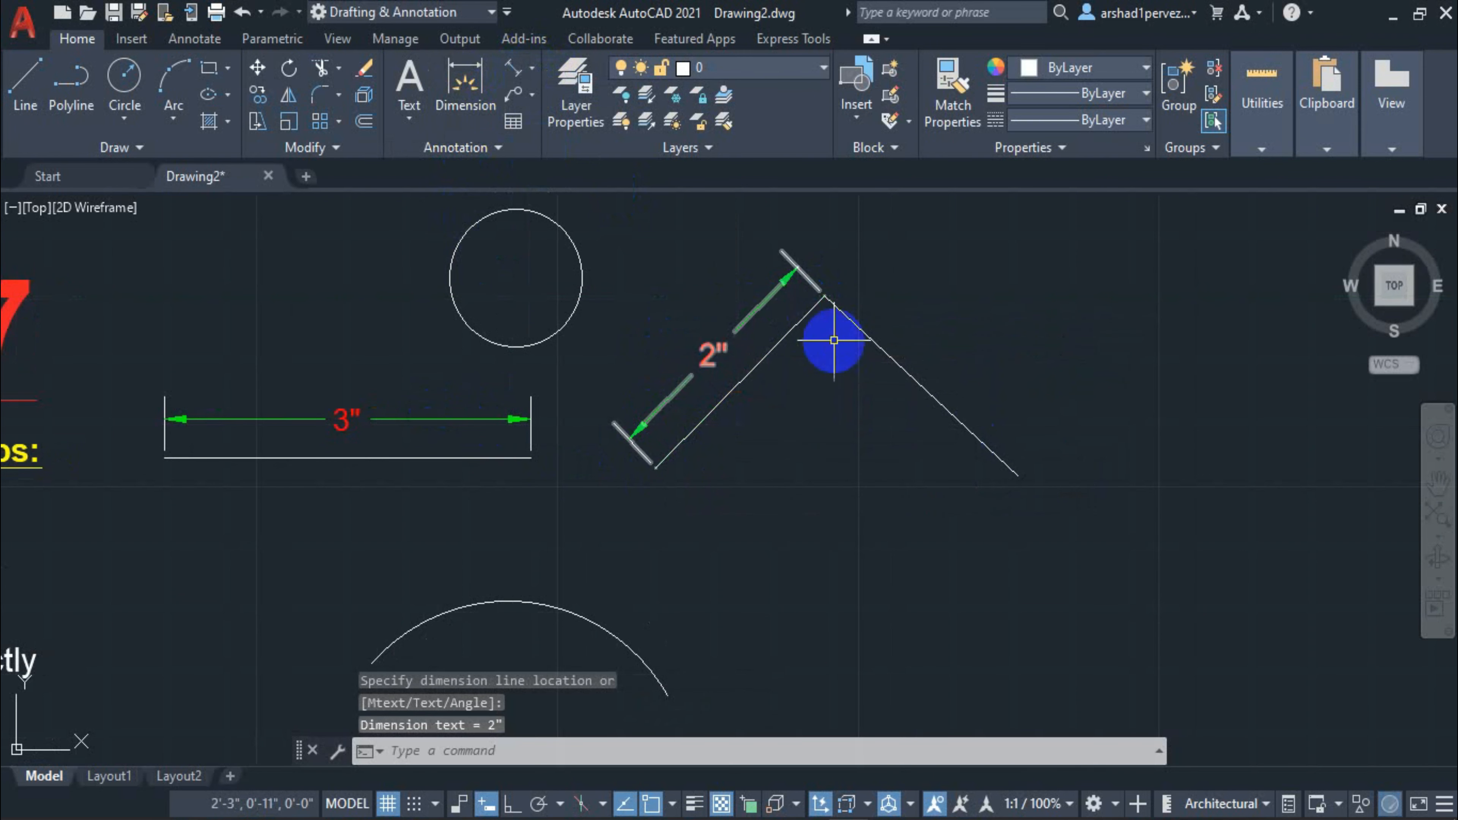
Add an aligned dimension from the apex to the lower end of the inverted V's right sloping line, on its outer side.
key(Return)
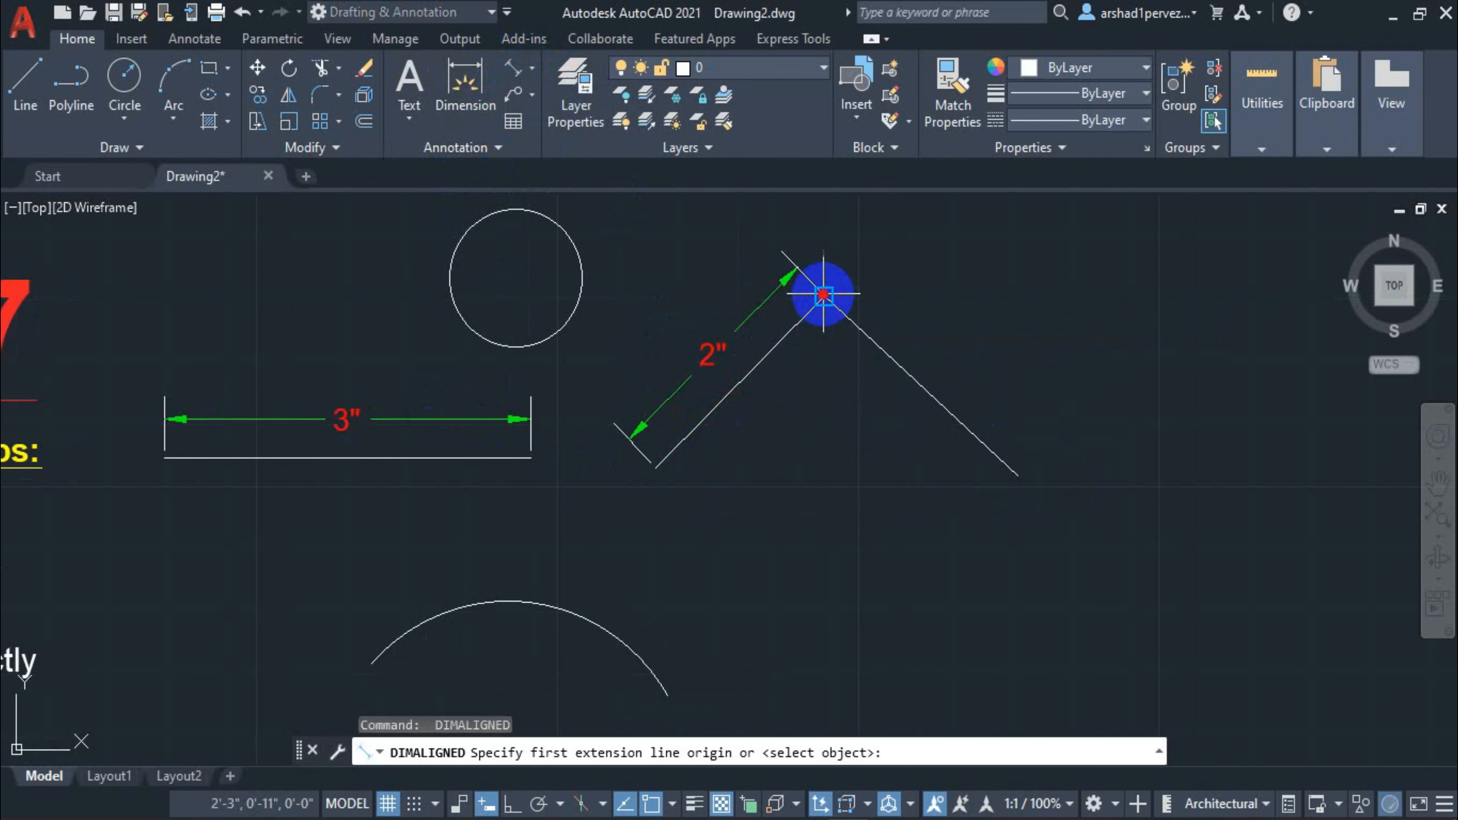
click(826, 296)
click(1016, 474)
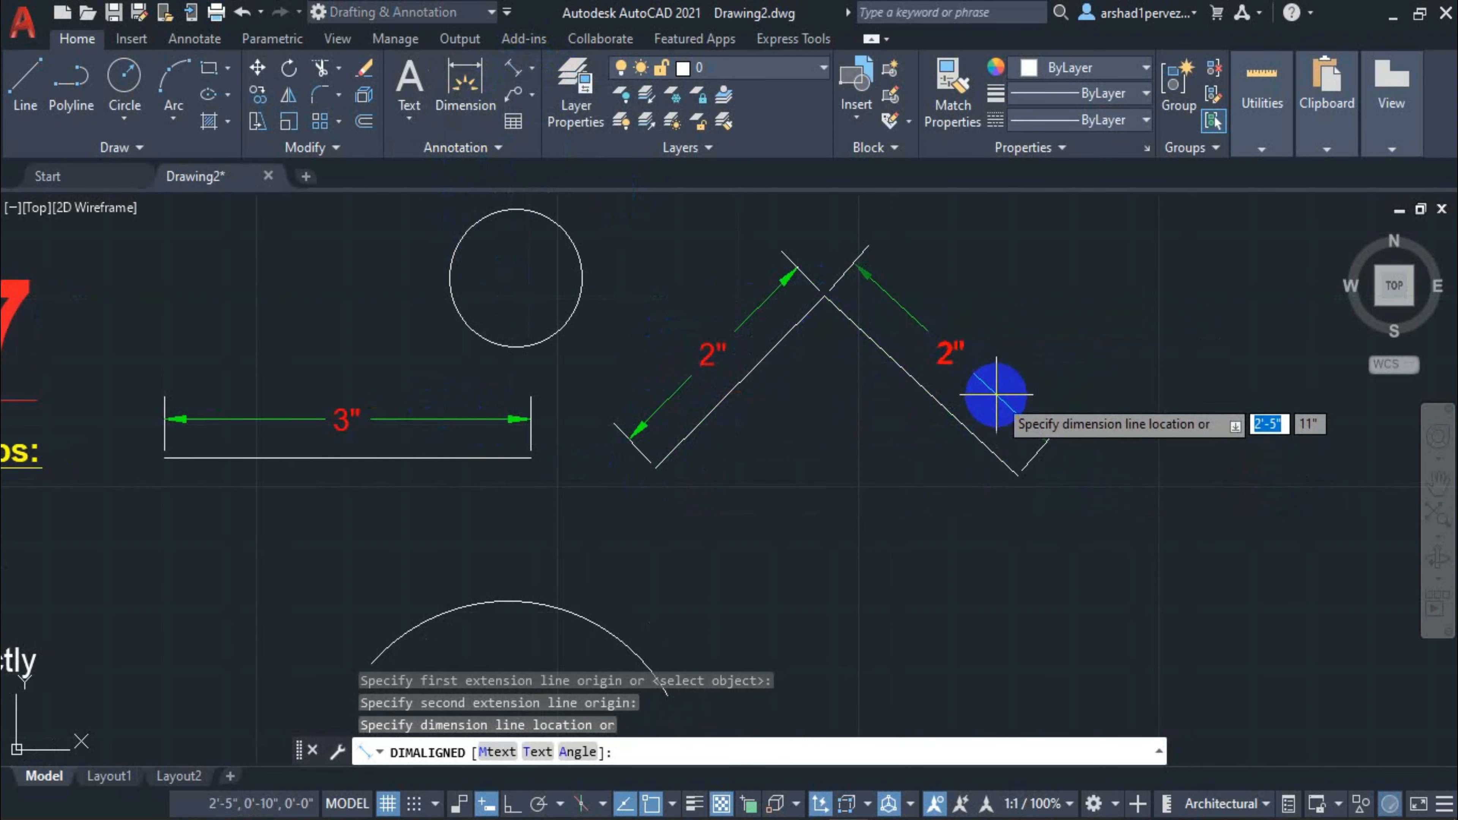
click(992, 385)
Add a diameter dimension to the circle, placing its text outside the circle at the upper left.
middle_drag(536, 401, 661, 379)
middle_drag(660, 282, 632, 412)
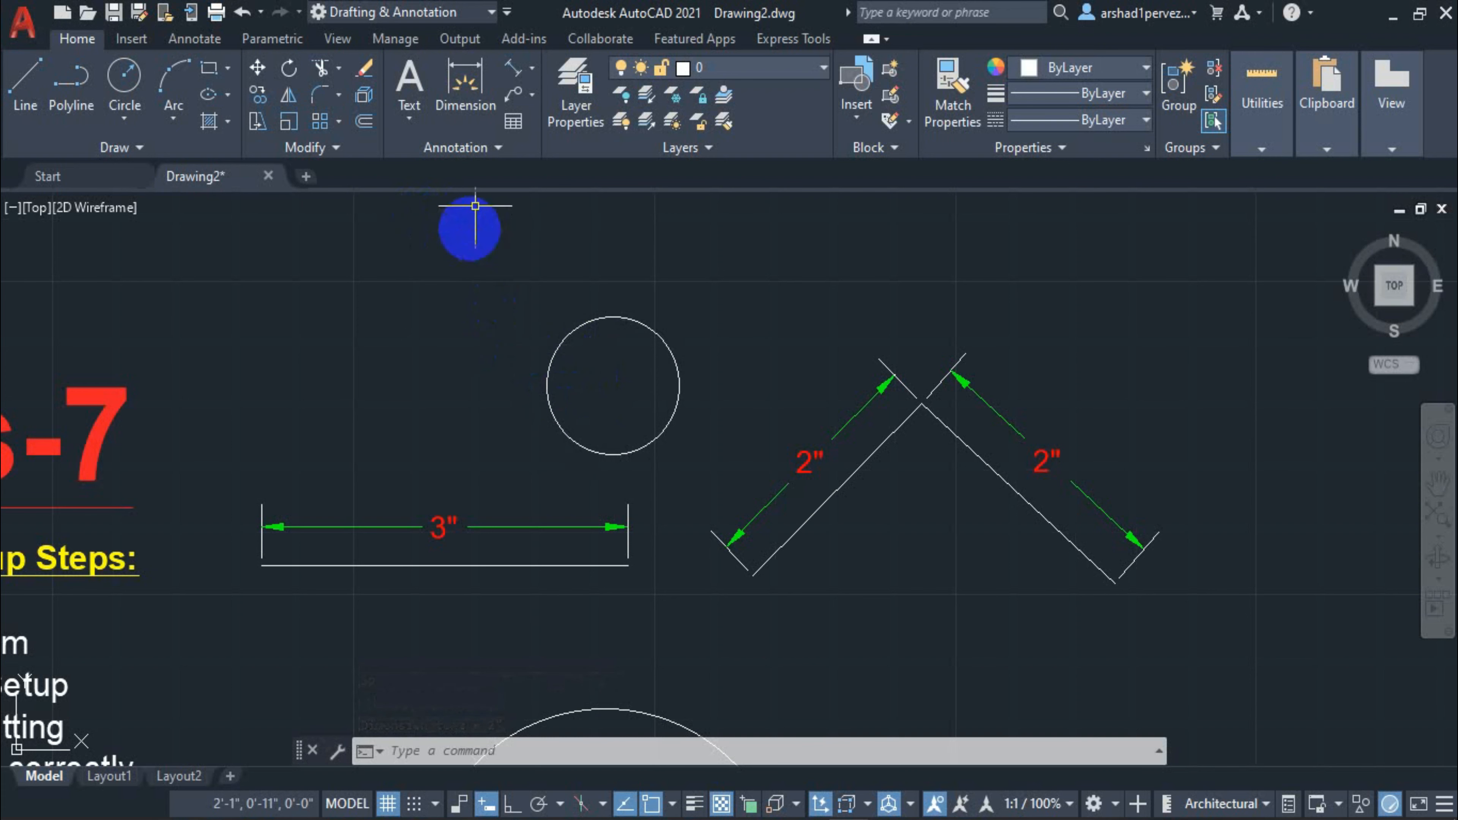
click(531, 70)
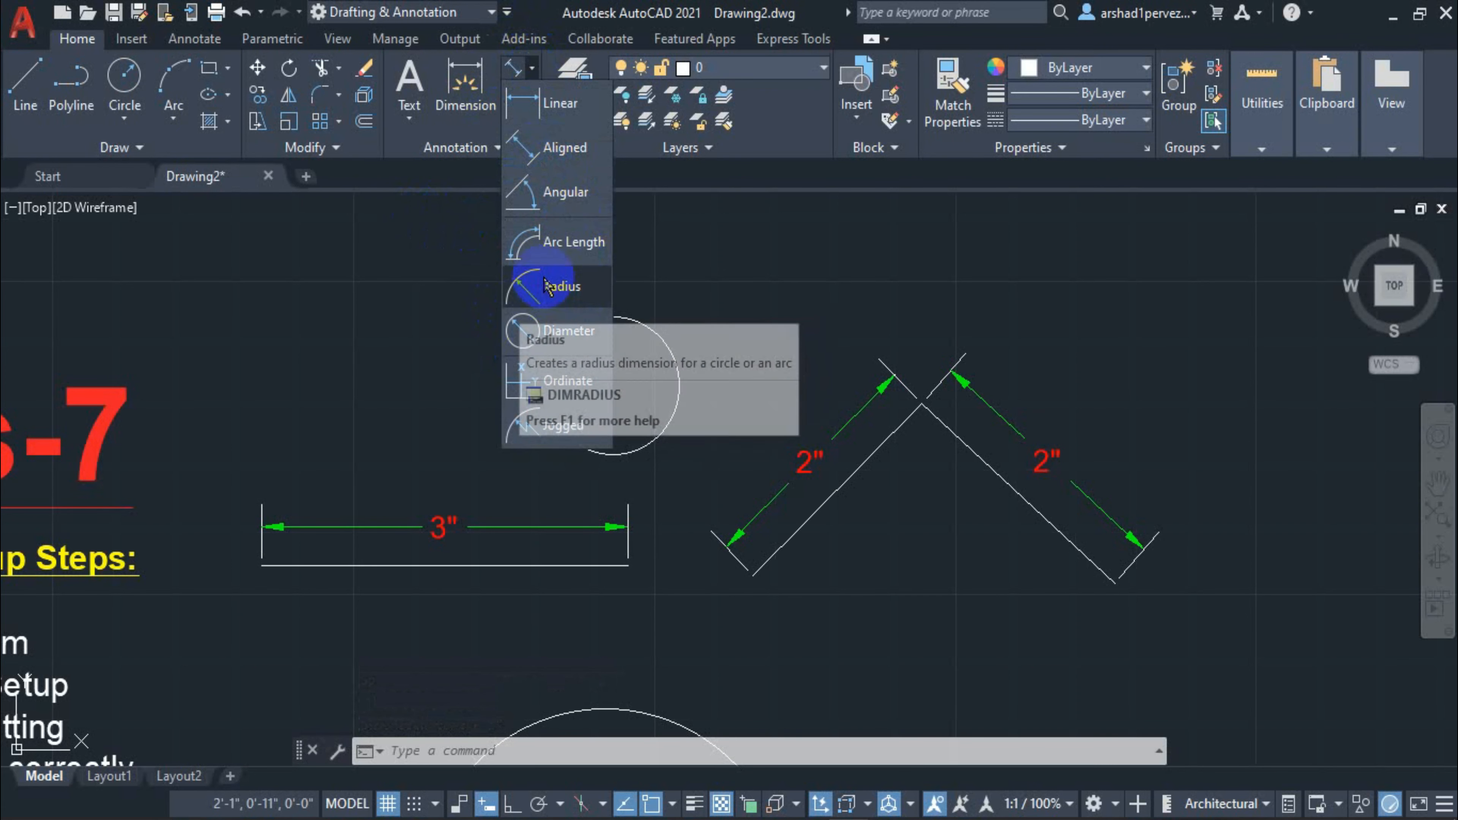
click(544, 328)
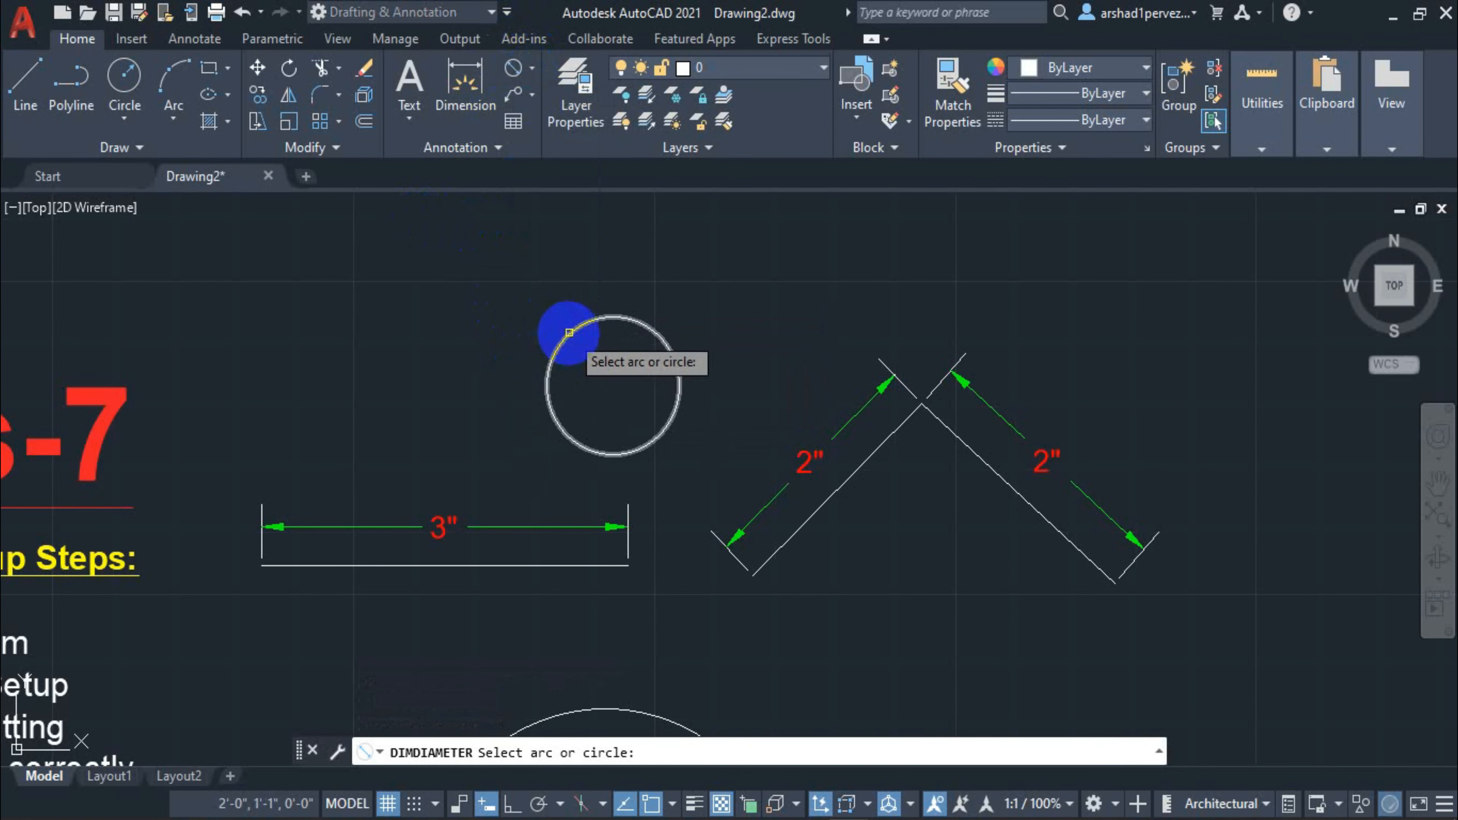
click(569, 332)
scroll(593, 405, up, 4)
middle_drag(640, 348, 664, 487)
click(471, 333)
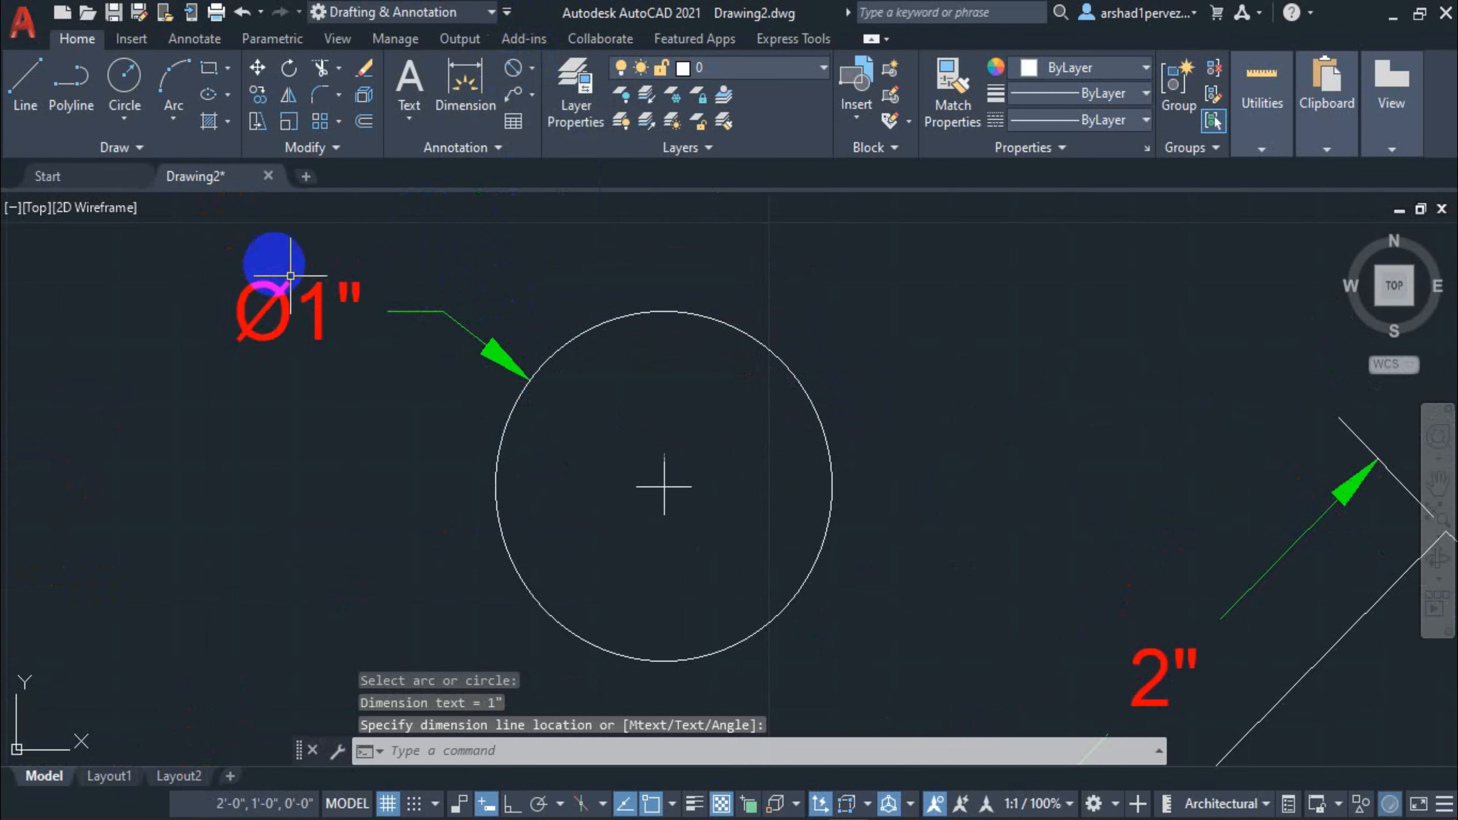
Add an arc length dimension to the arc below the horizontal line, placing it just above the arc.
scroll(618, 352, down, 4)
middle_drag(618, 352, 628, 319)
middle_drag(559, 390, 523, 344)
middle_drag(613, 537, 605, 316)
middle_drag(661, 521, 623, 580)
mouse_move(592, 506)
middle_down()
mouse_move(546, 584)
mouse_move(530, 505)
middle_up()
middle_drag(488, 423, 496, 437)
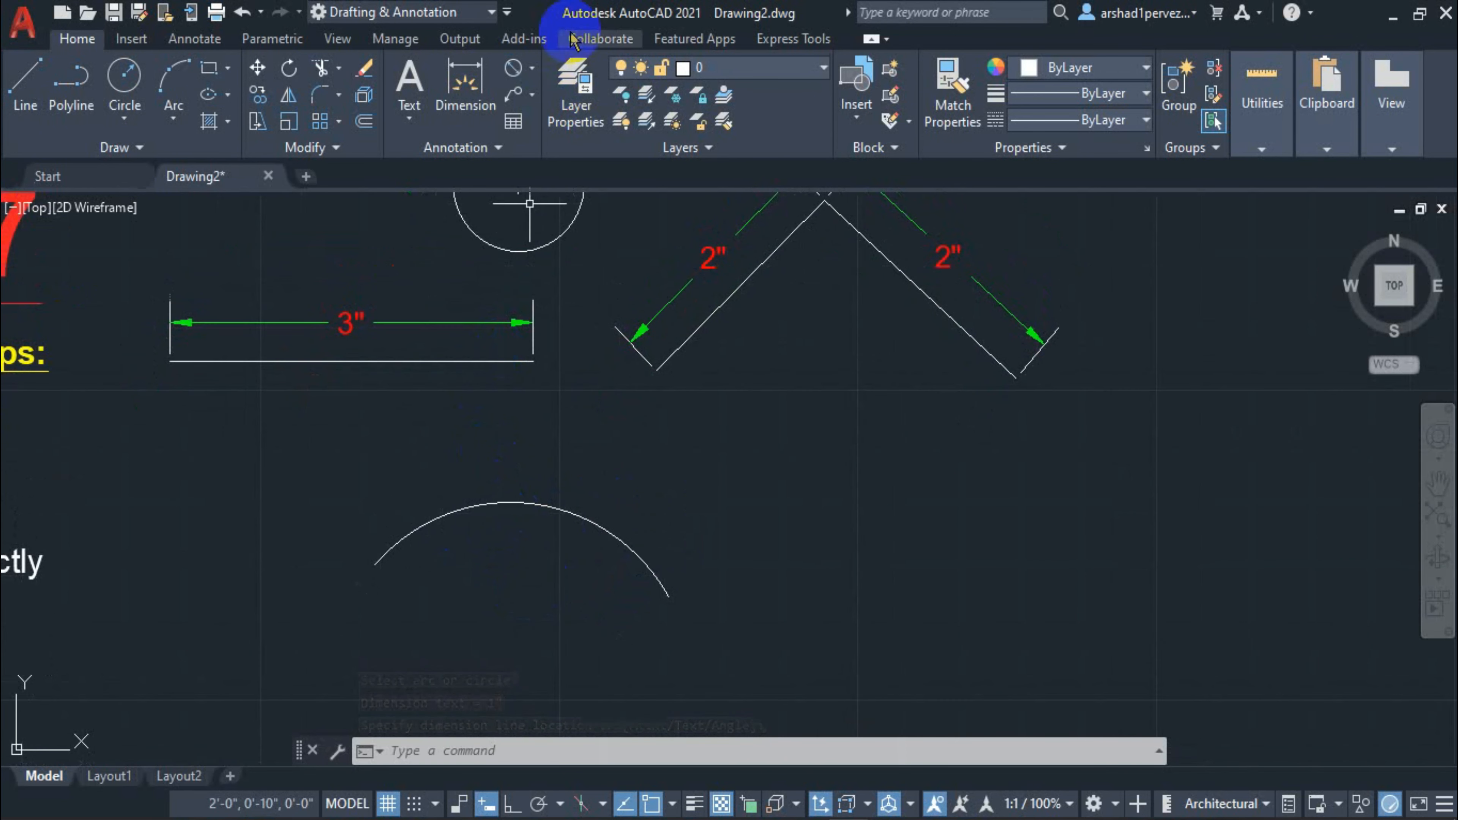
click(533, 69)
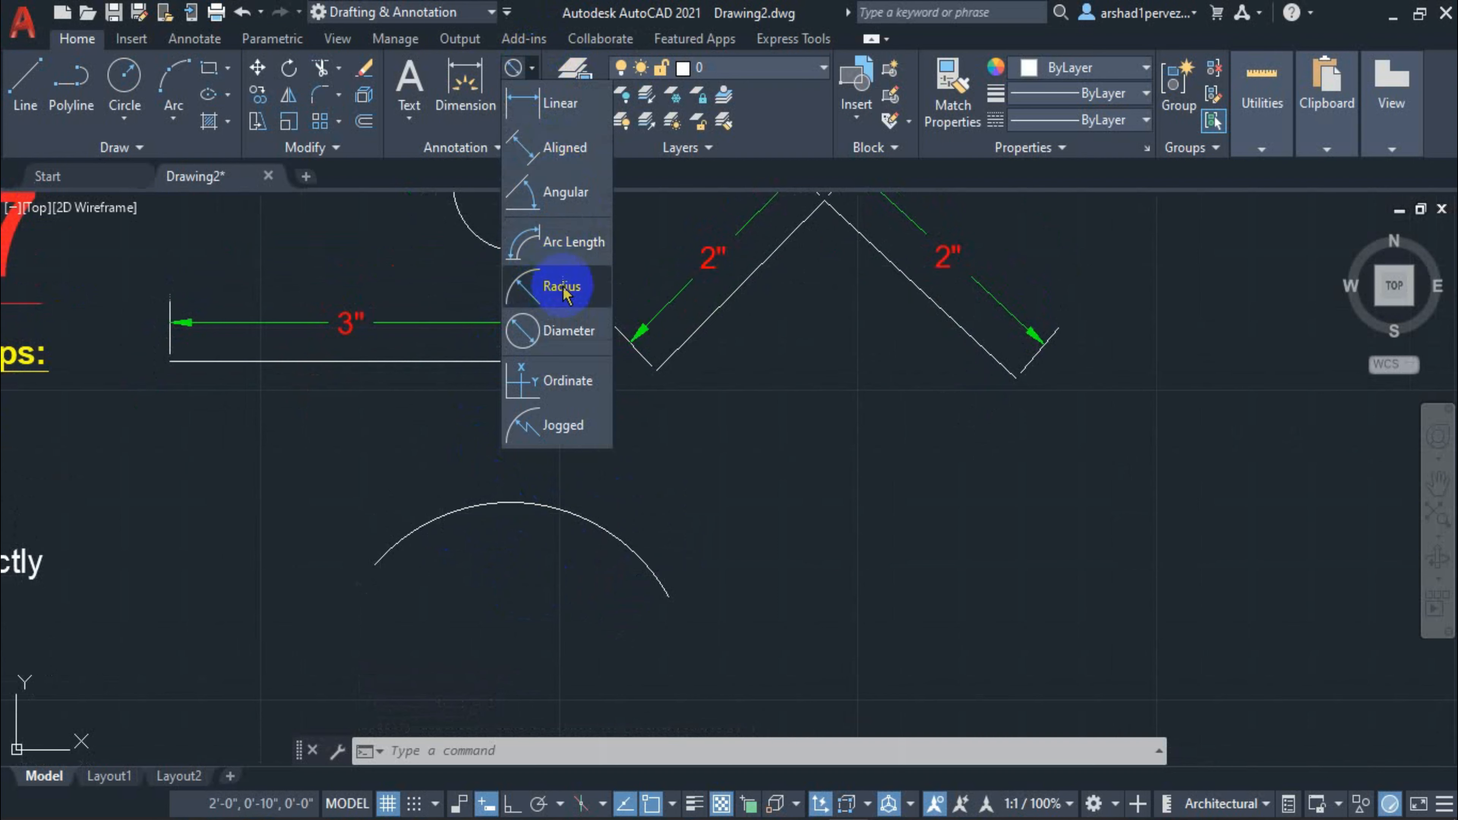
click(569, 258)
click(520, 503)
click(526, 460)
mouse_move(667, 433)
middle_down()
mouse_move(743, 417)
mouse_move(678, 463)
middle_up()
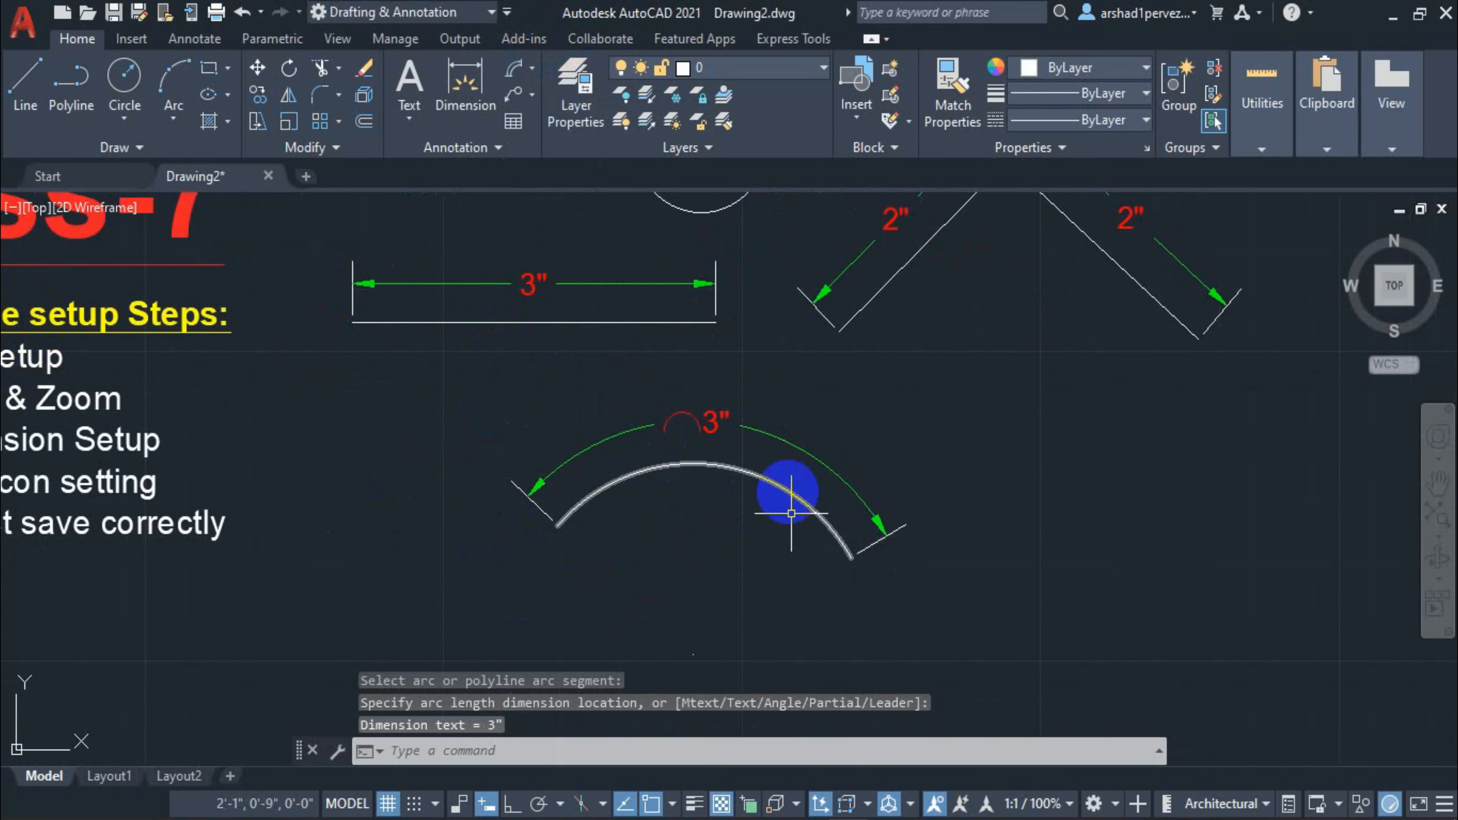
Examine the finished sample dimensions, including the arrowheads and extension lines of the horizontal line's dimension.
scroll(721, 526, down, 4)
middle_drag(661, 378, 677, 410)
scroll(644, 425, up, 3)
middle_drag(794, 468, 697, 384)
middle_drag(559, 367, 558, 427)
middle_drag(499, 465, 520, 441)
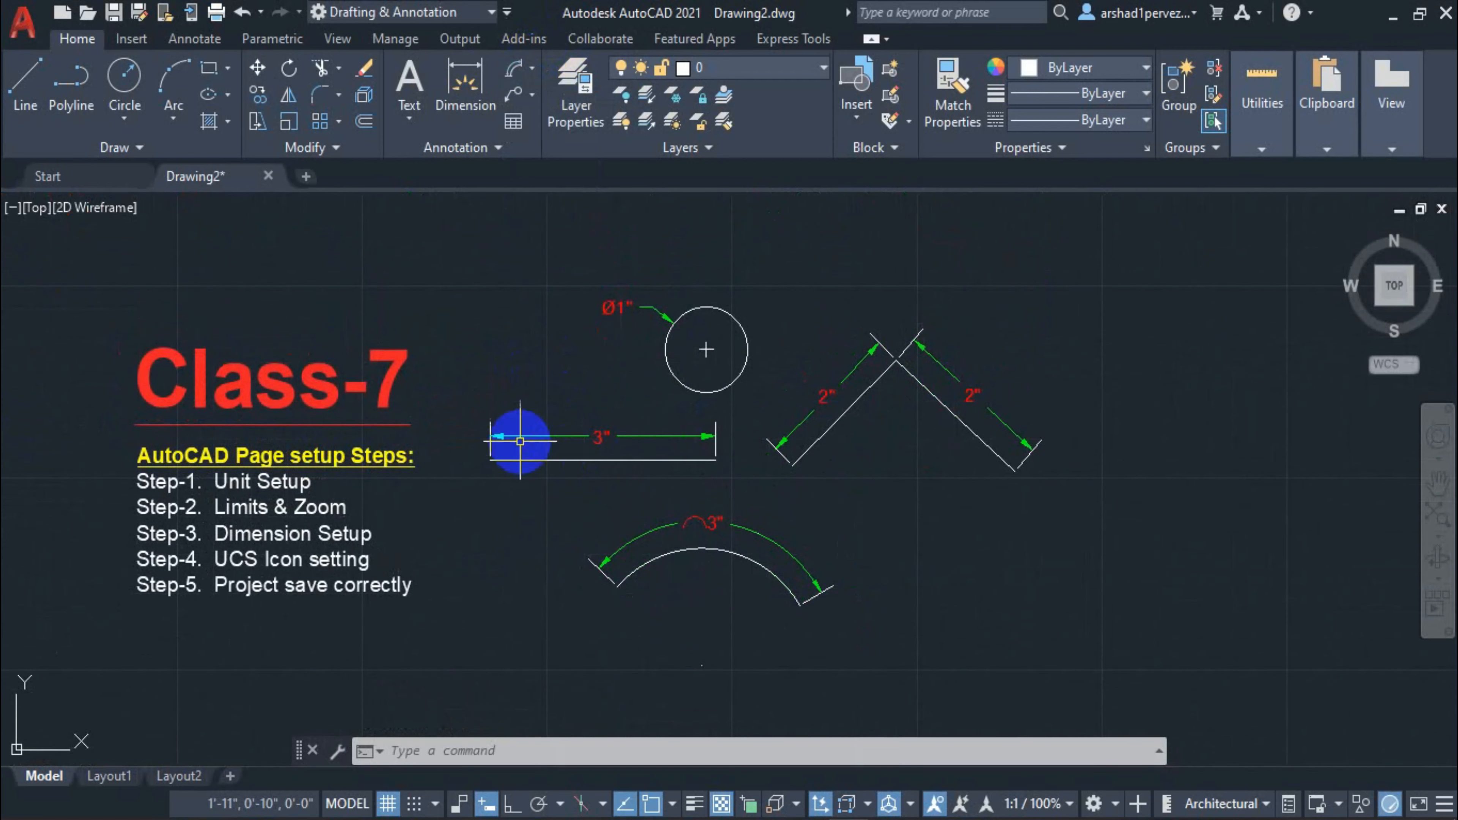
scroll(519, 413, up, 2)
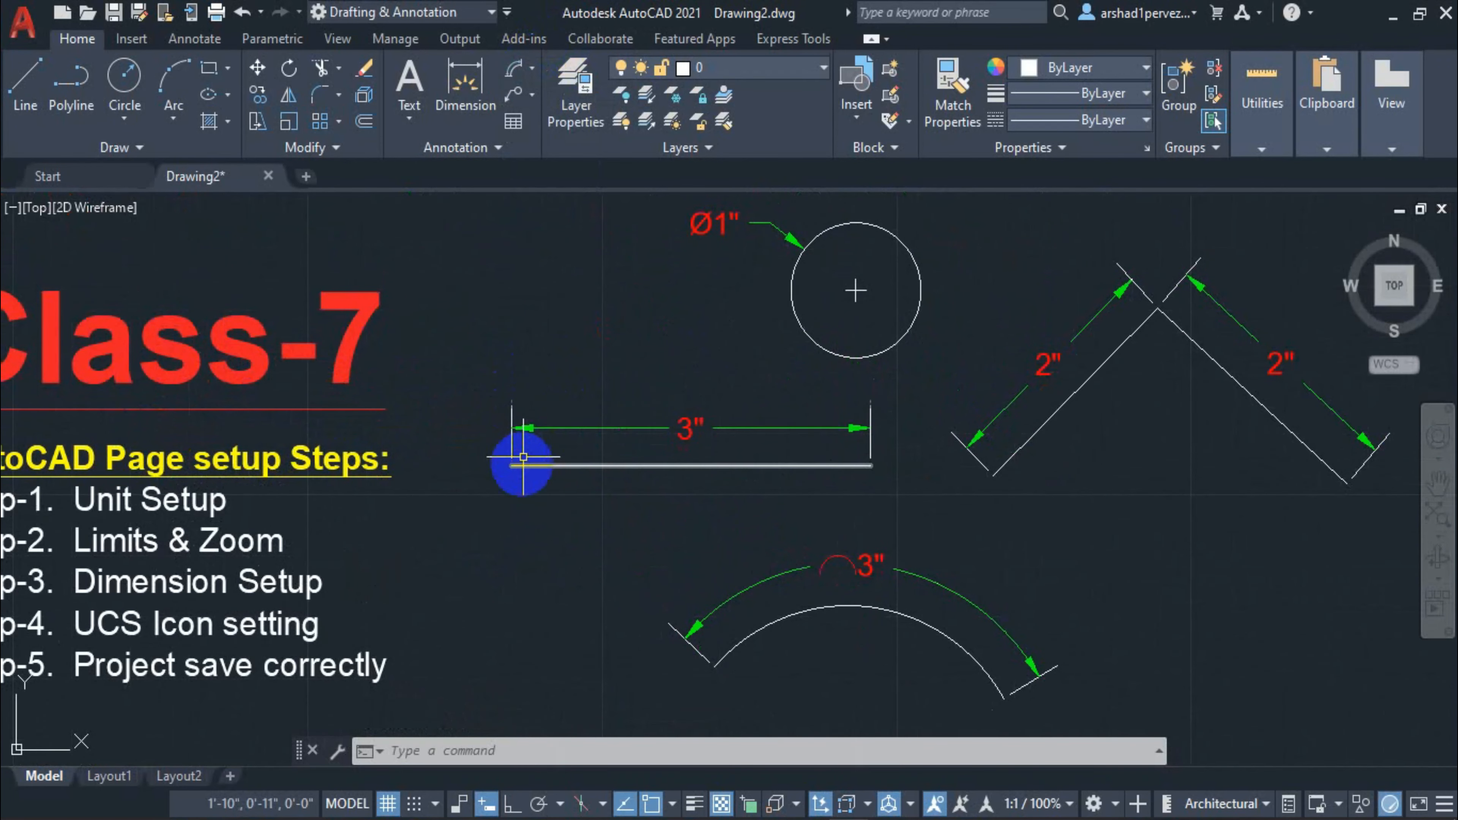
scroll(855, 425, up, 4)
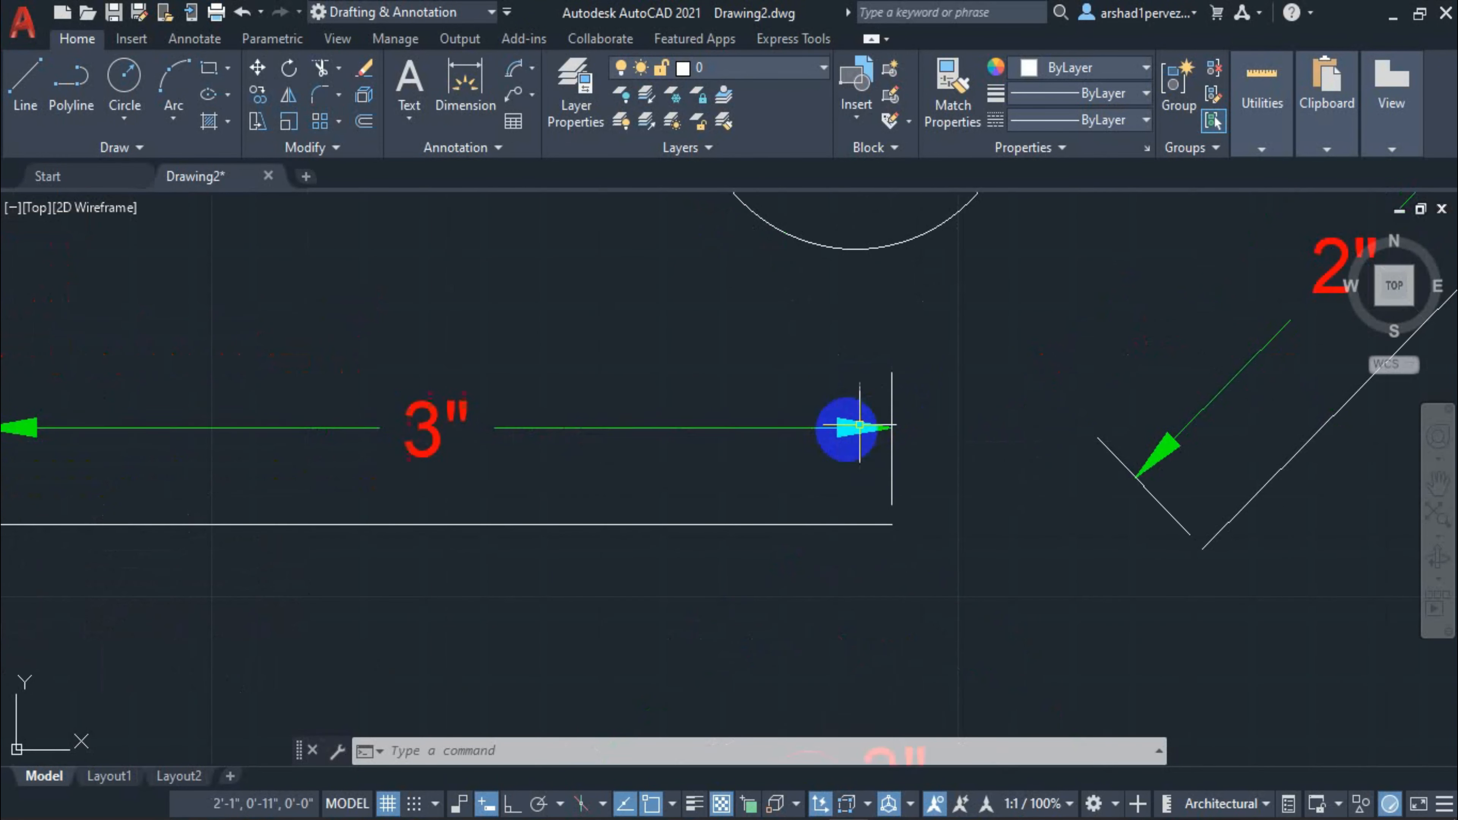
scroll(865, 404, down, 4)
middle_drag(948, 362, 854, 369)
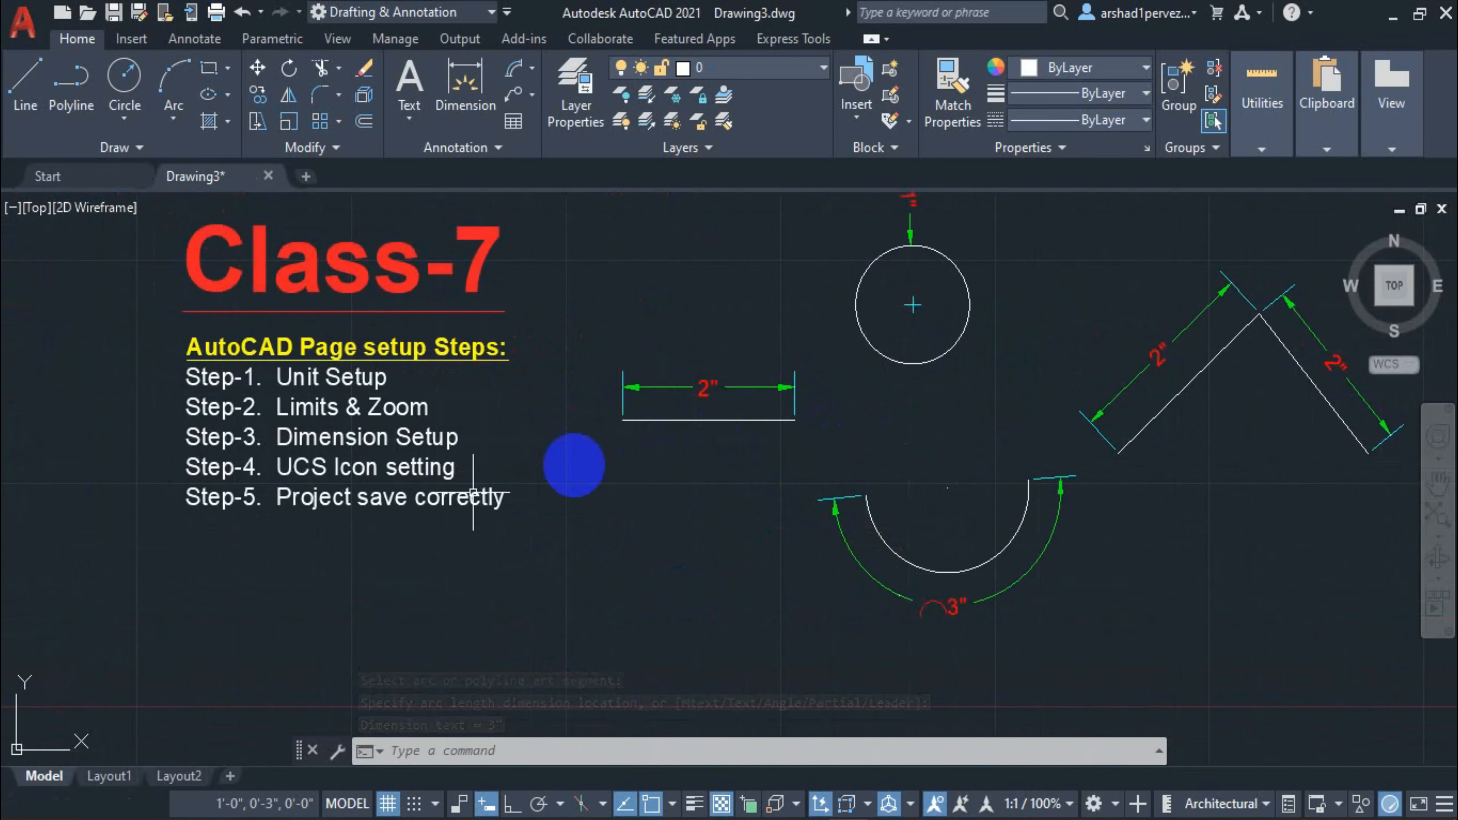
Turn off showing the UCS icon at the origin.
scroll(360, 477, up, 3)
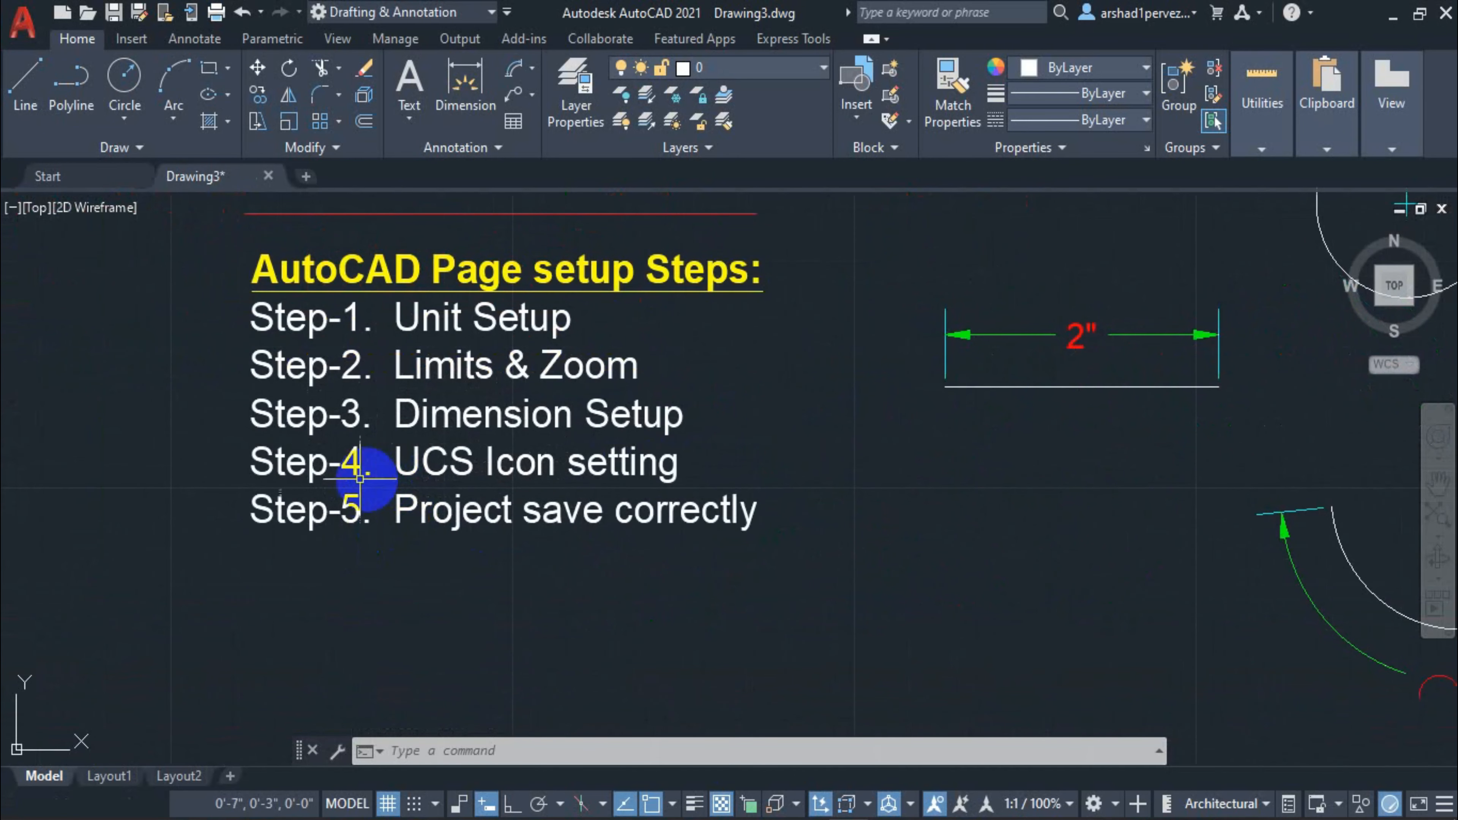
scroll(608, 468, down, 2)
scroll(409, 553, up, 2)
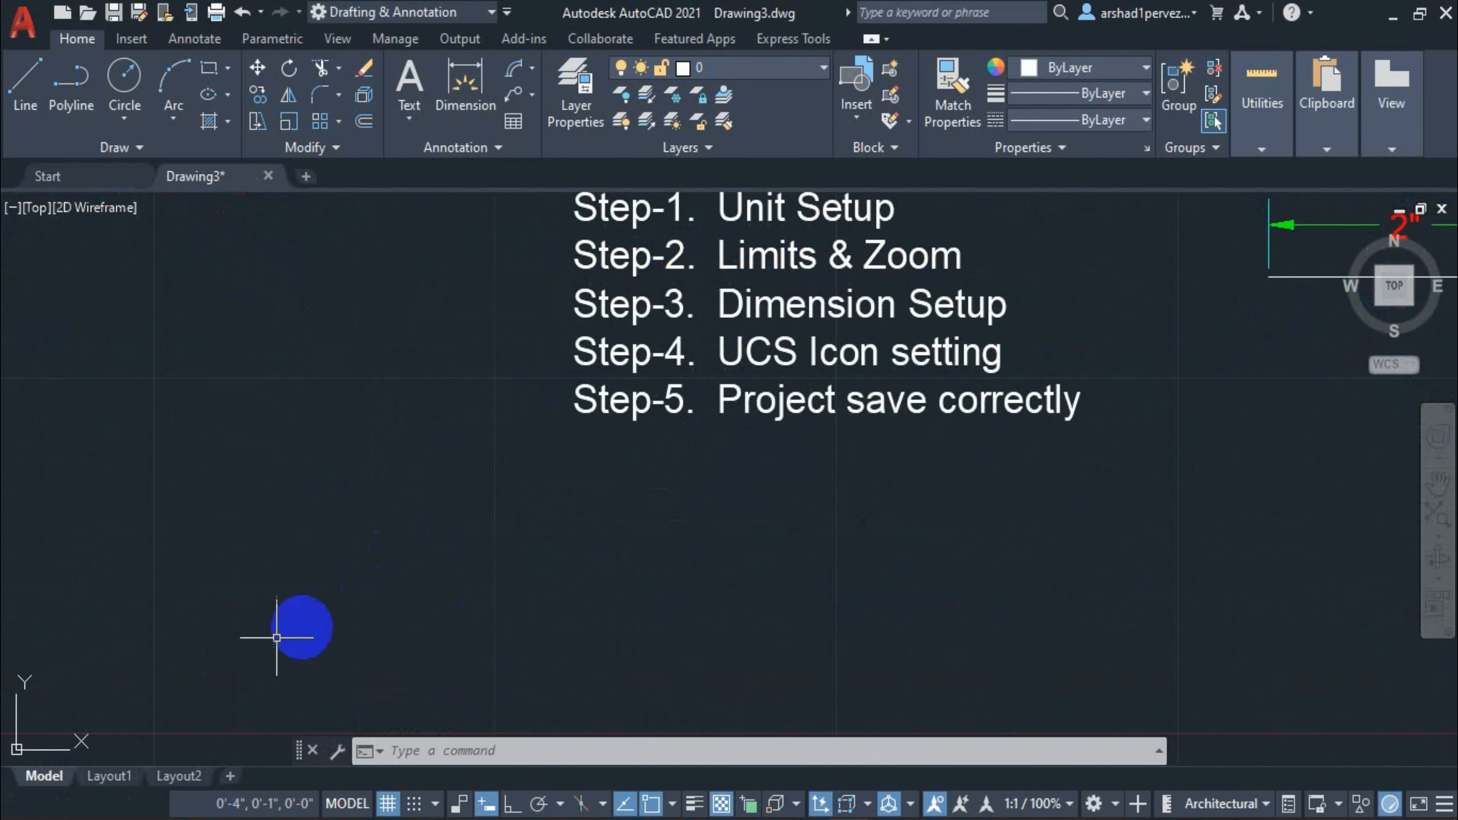
middle_drag(166, 677, 236, 611)
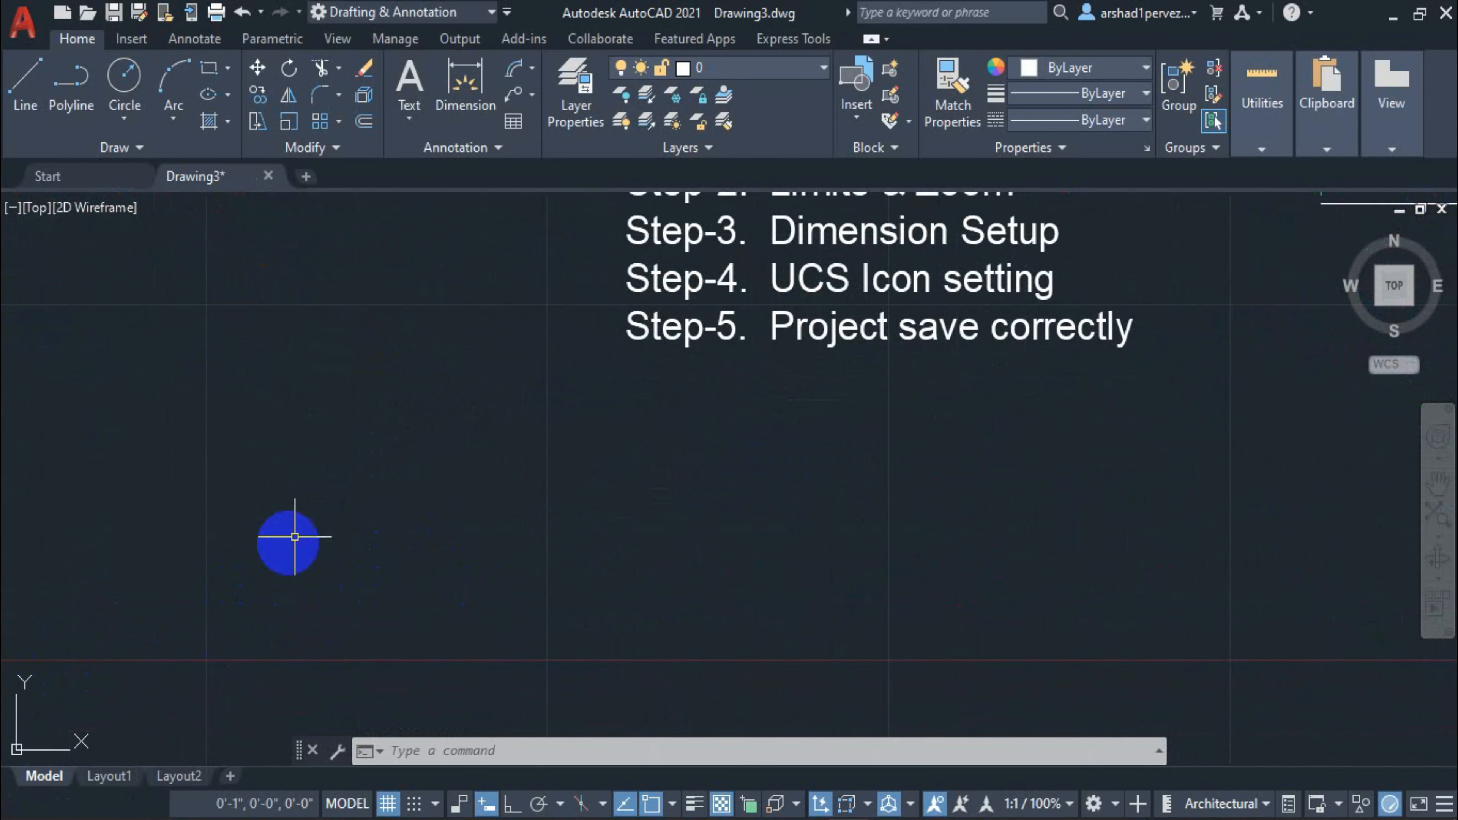
scroll(299, 534, down, 2)
middle_drag(181, 614, 445, 492)
mouse_move(338, 596)
middle_down()
mouse_move(456, 476)
mouse_move(390, 616)
middle_up()
mouse_move(260, 628)
middle_down()
mouse_move(495, 495)
mouse_move(398, 618)
mouse_move(514, 541)
mouse_move(459, 592)
mouse_move(550, 486)
middle_up()
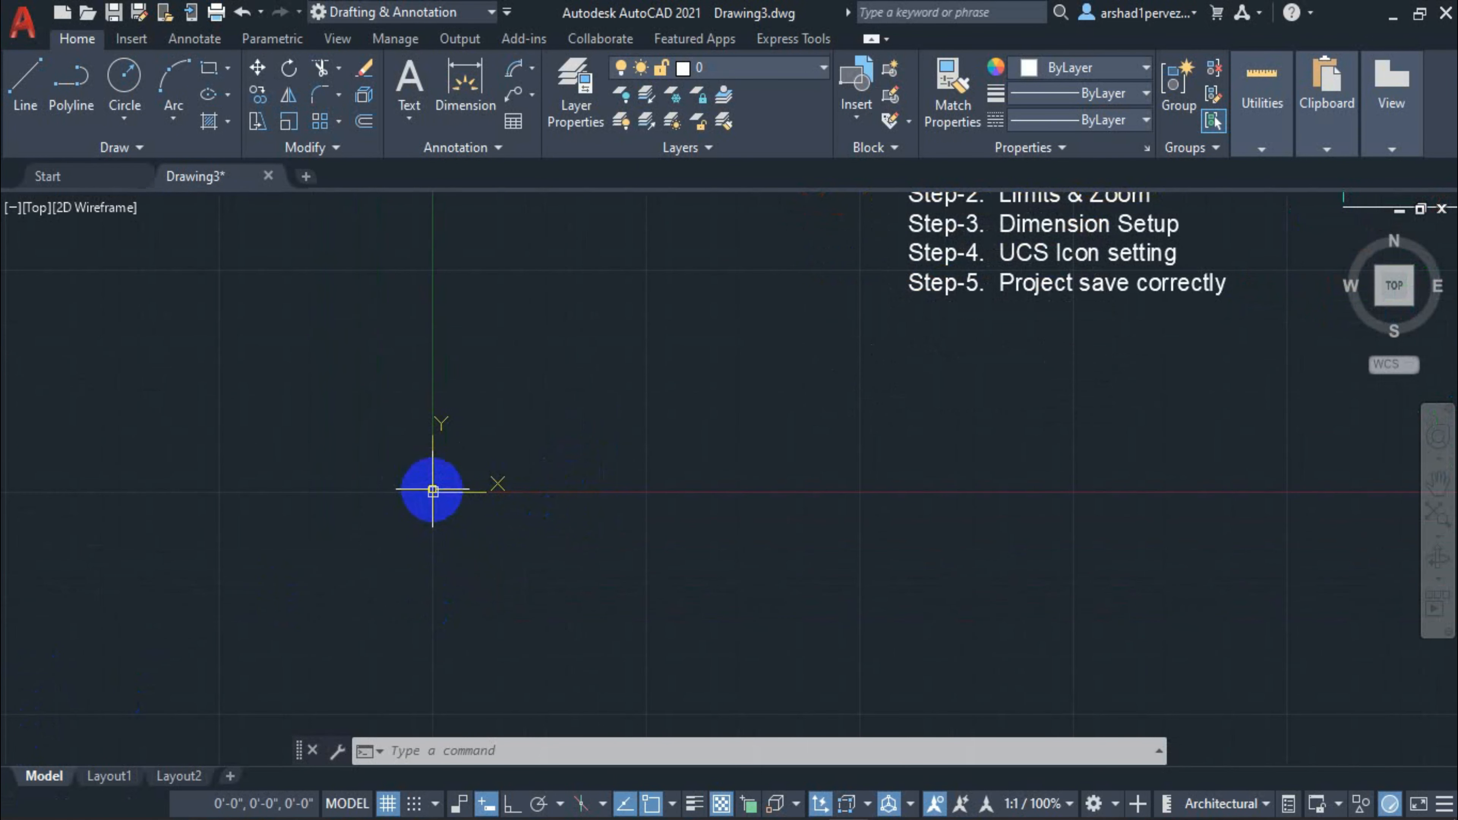
right_click(432, 490)
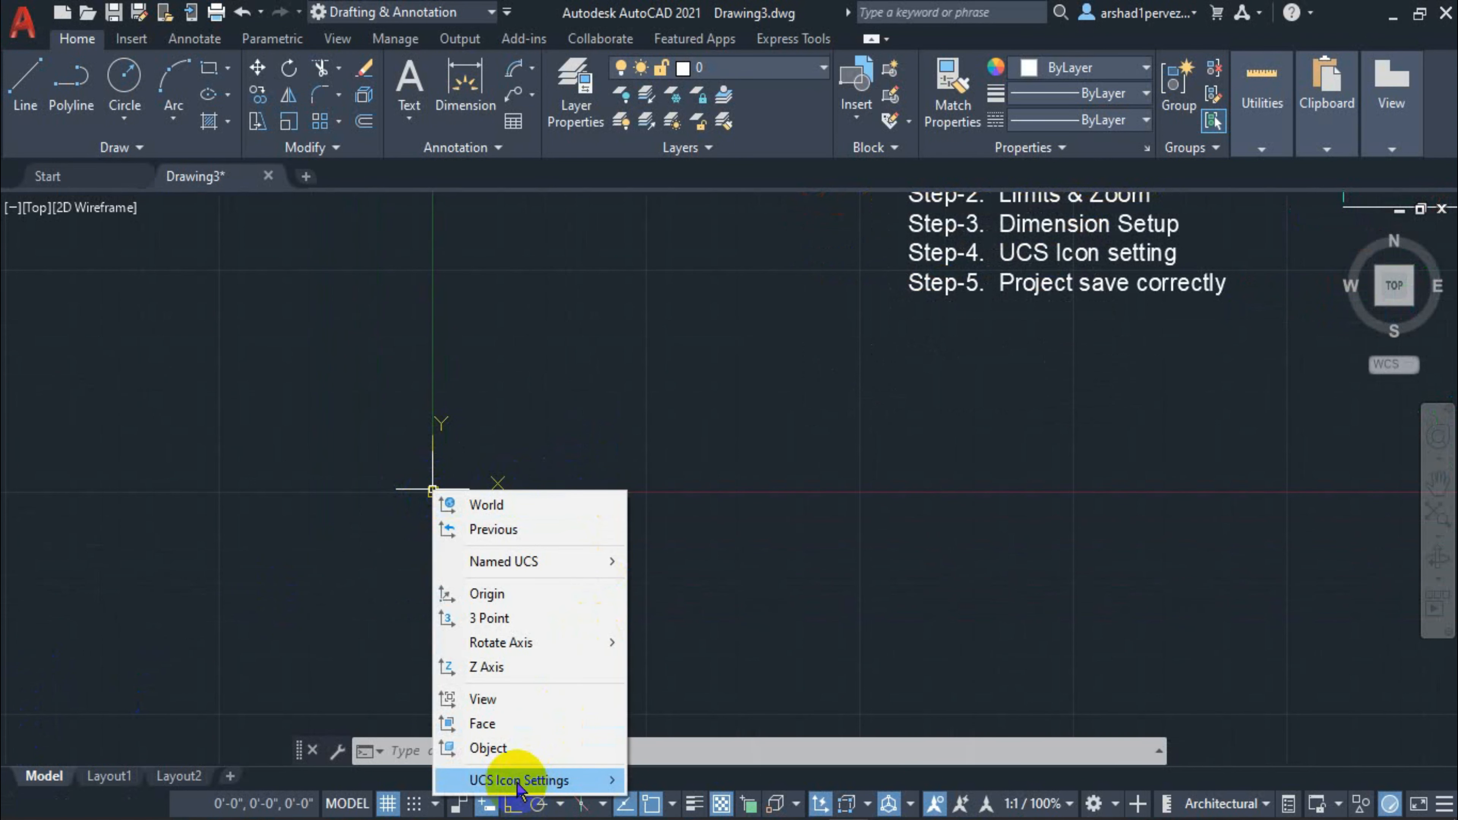
mouse_move(619, 788)
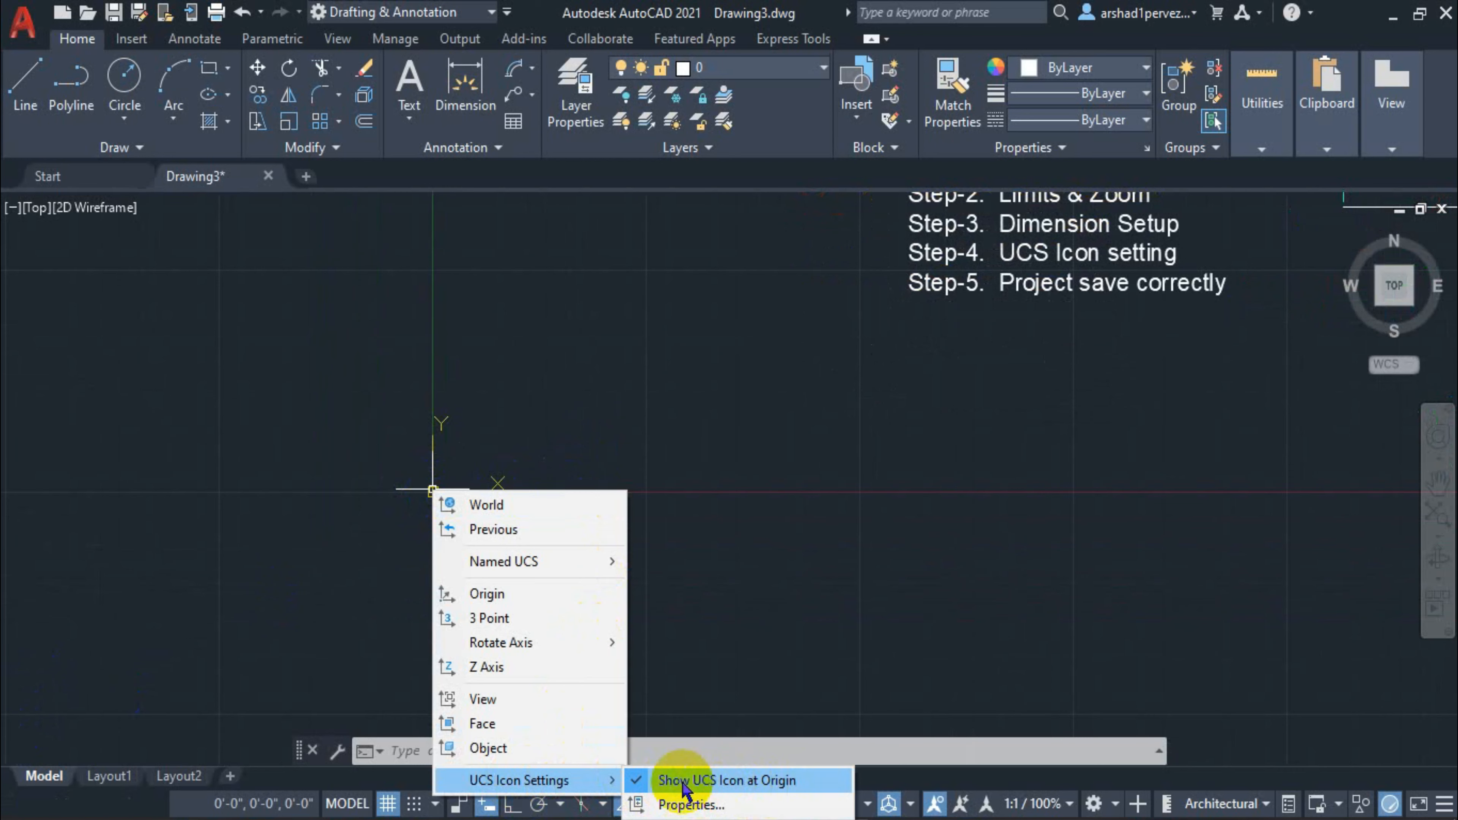
click(639, 784)
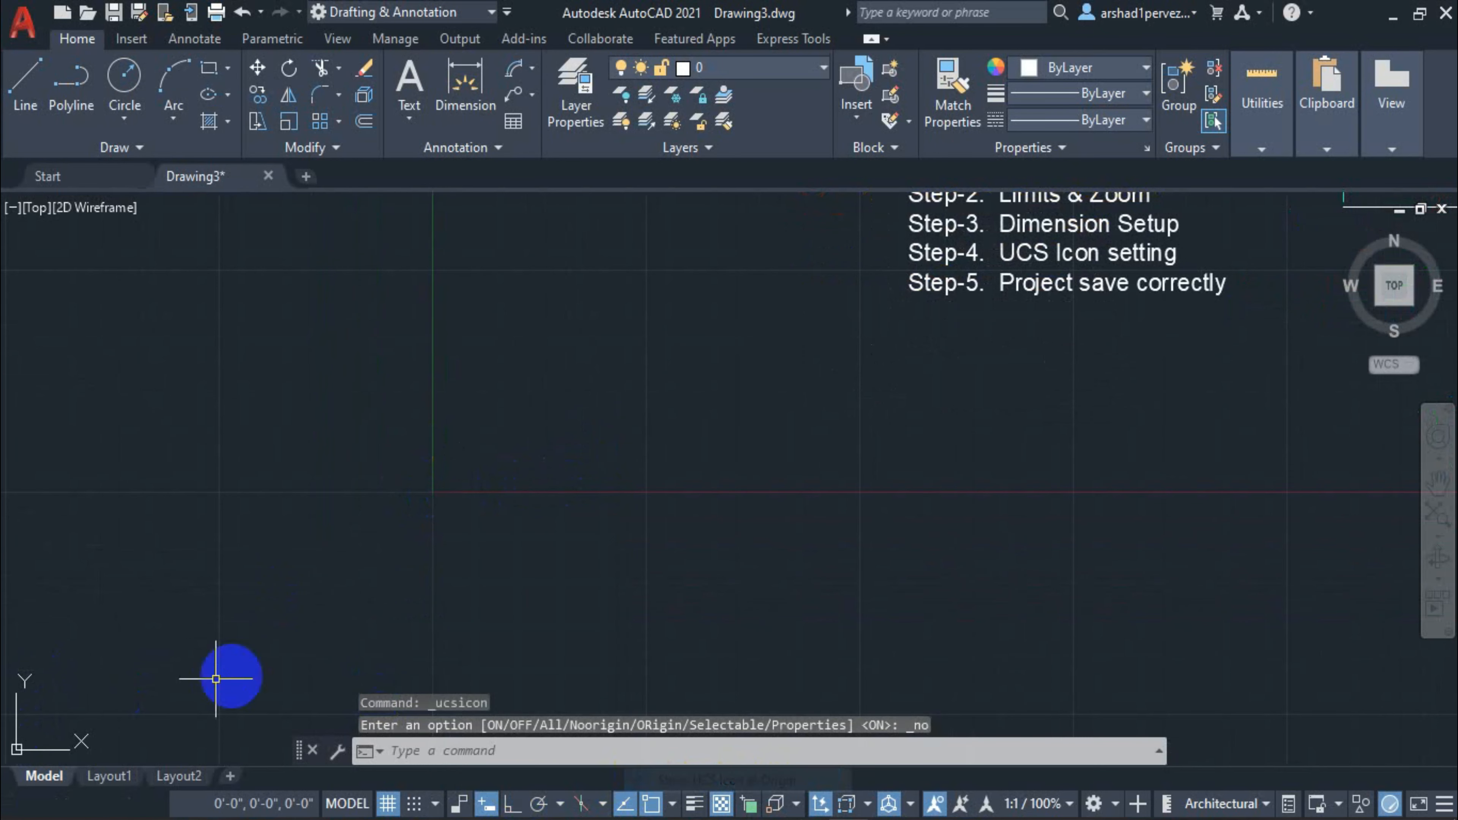
Check the fixed UCS icon and review its style, size and color properties, leaving them without changes.
middle_drag(562, 562, 660, 451)
scroll(504, 554, down, 3)
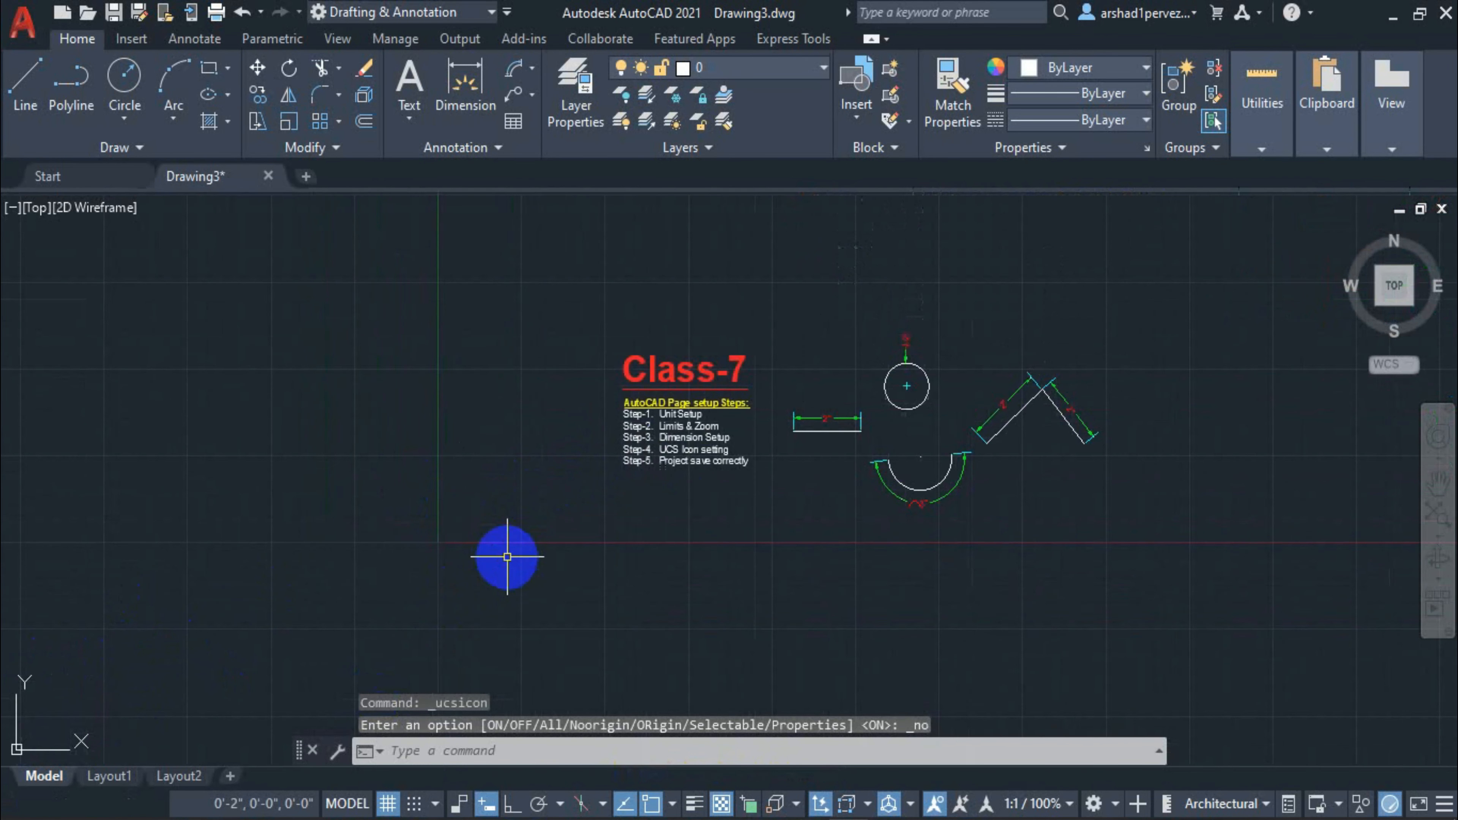
scroll(351, 586, up, 3)
middle_drag(263, 616, 308, 580)
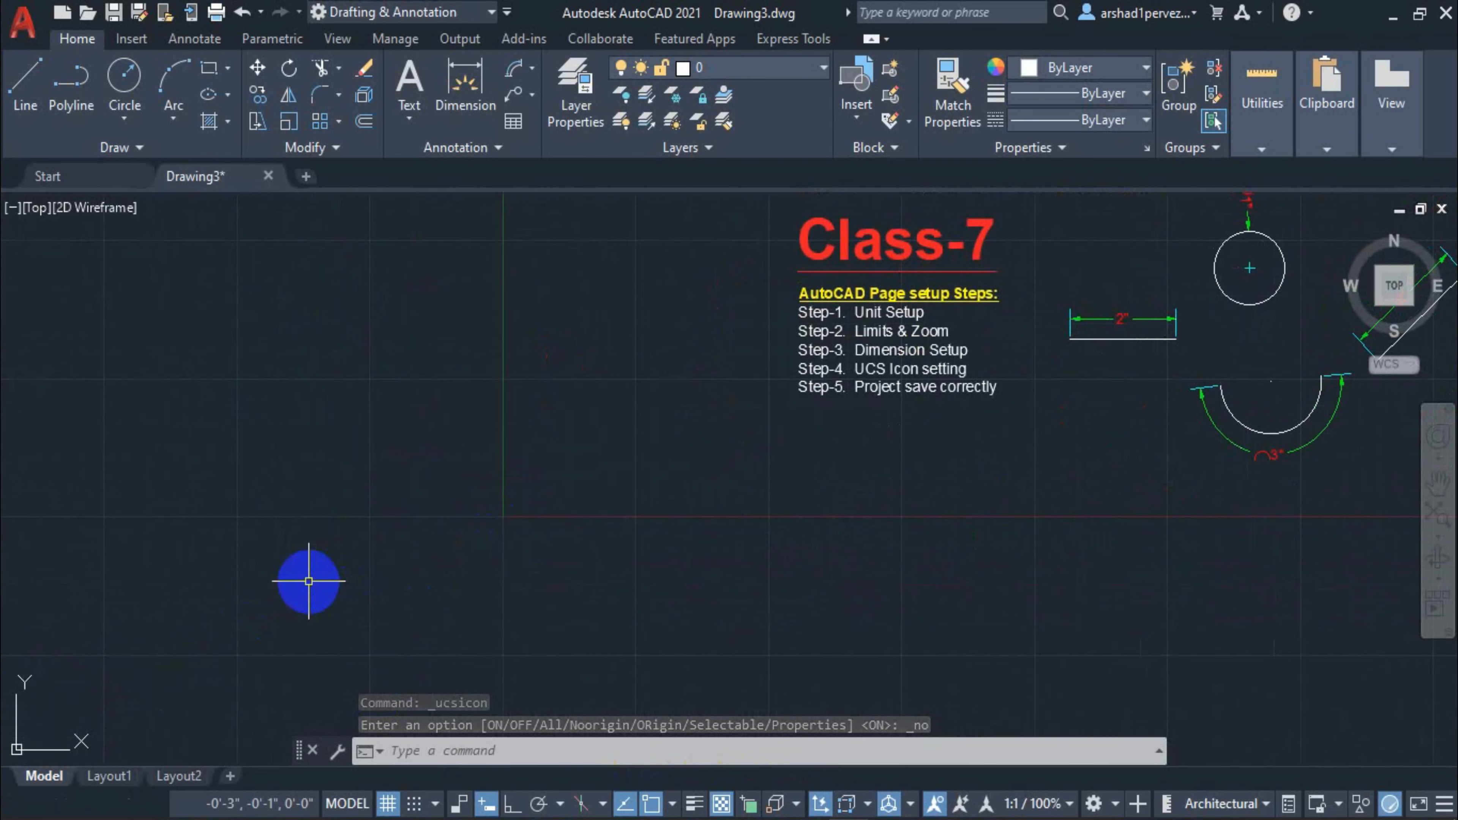
right_click(19, 745)
mouse_move(57, 735)
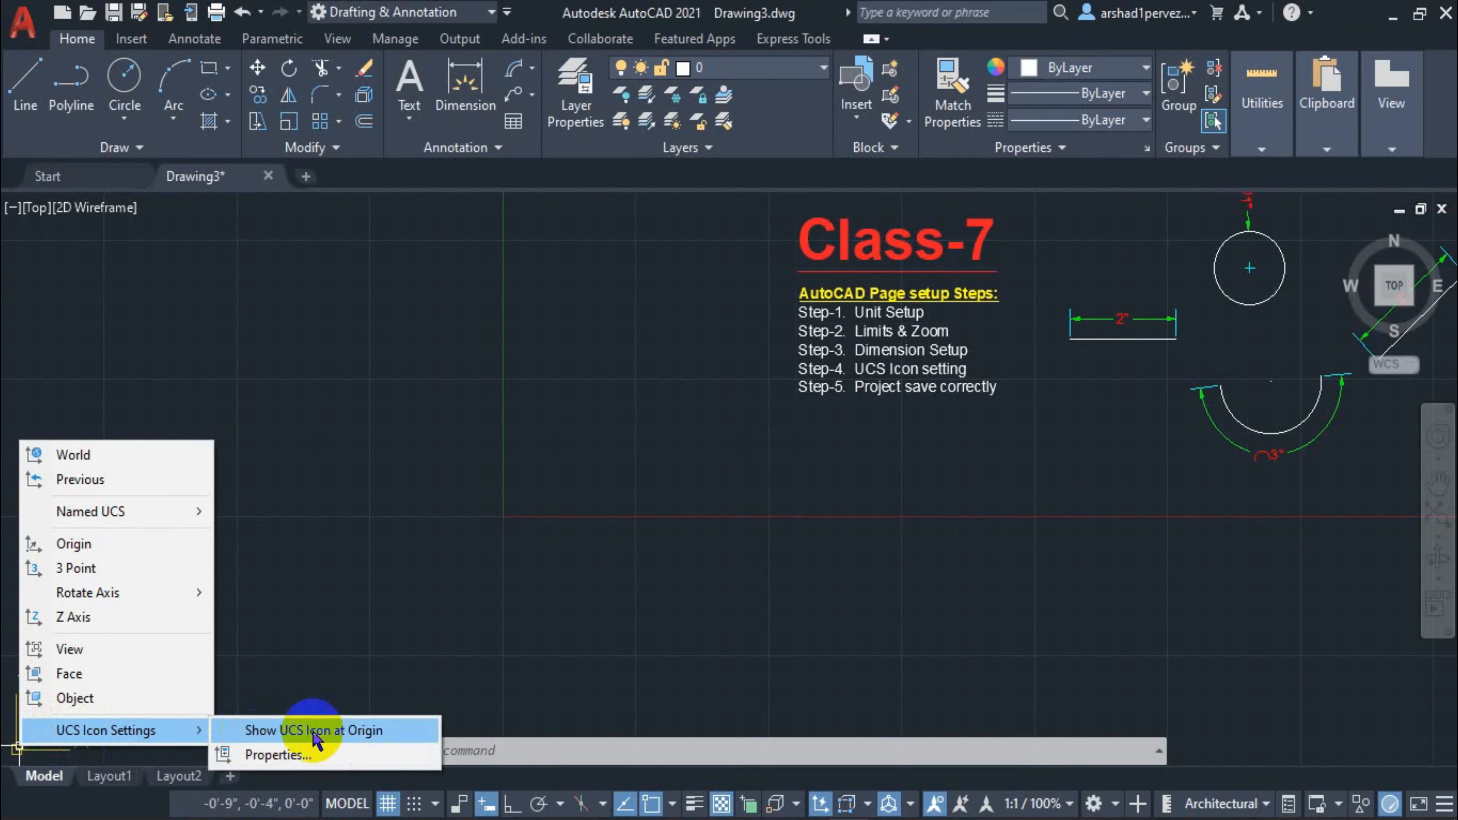
click(287, 755)
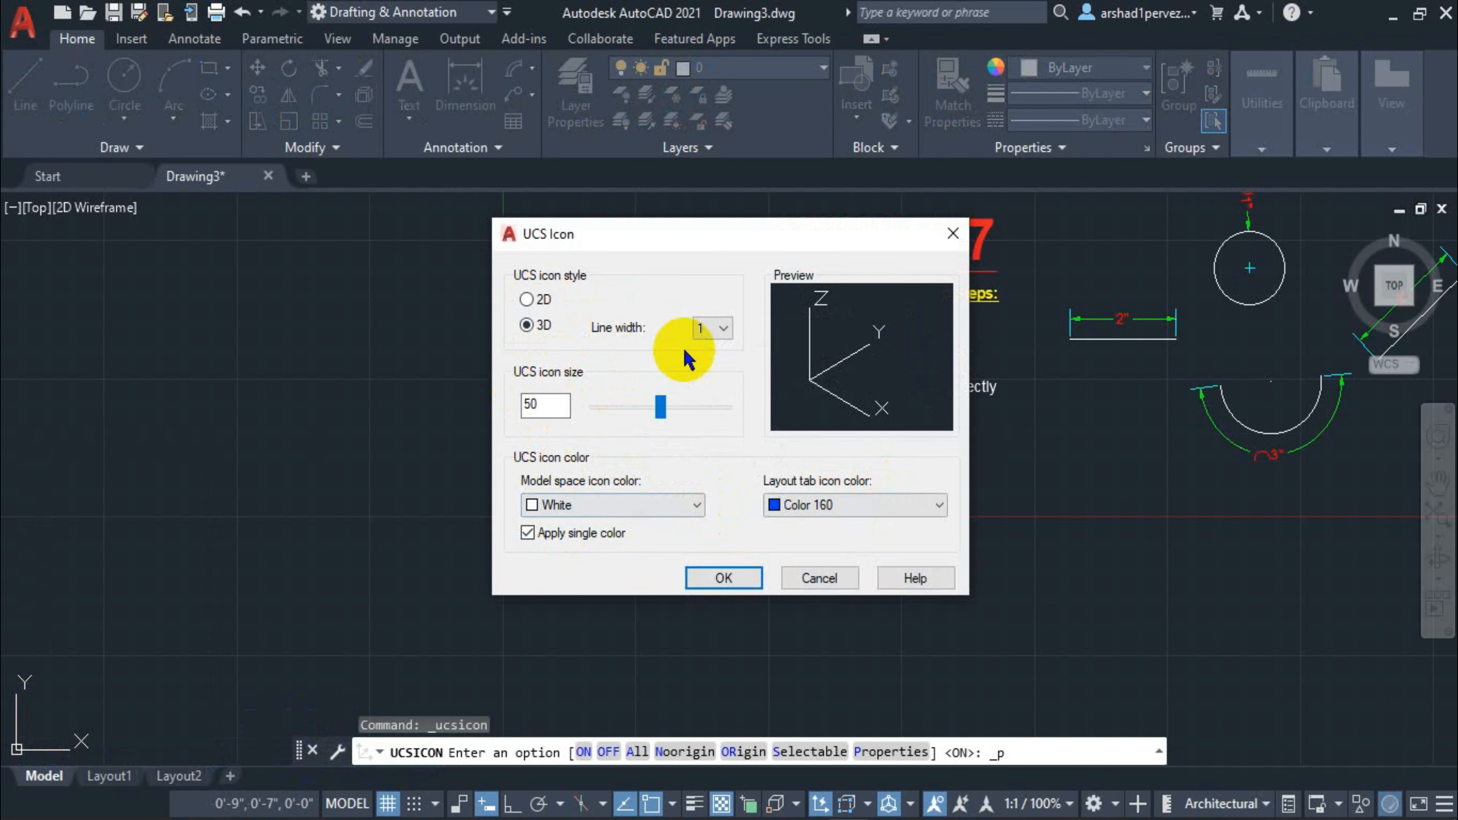
click(813, 579)
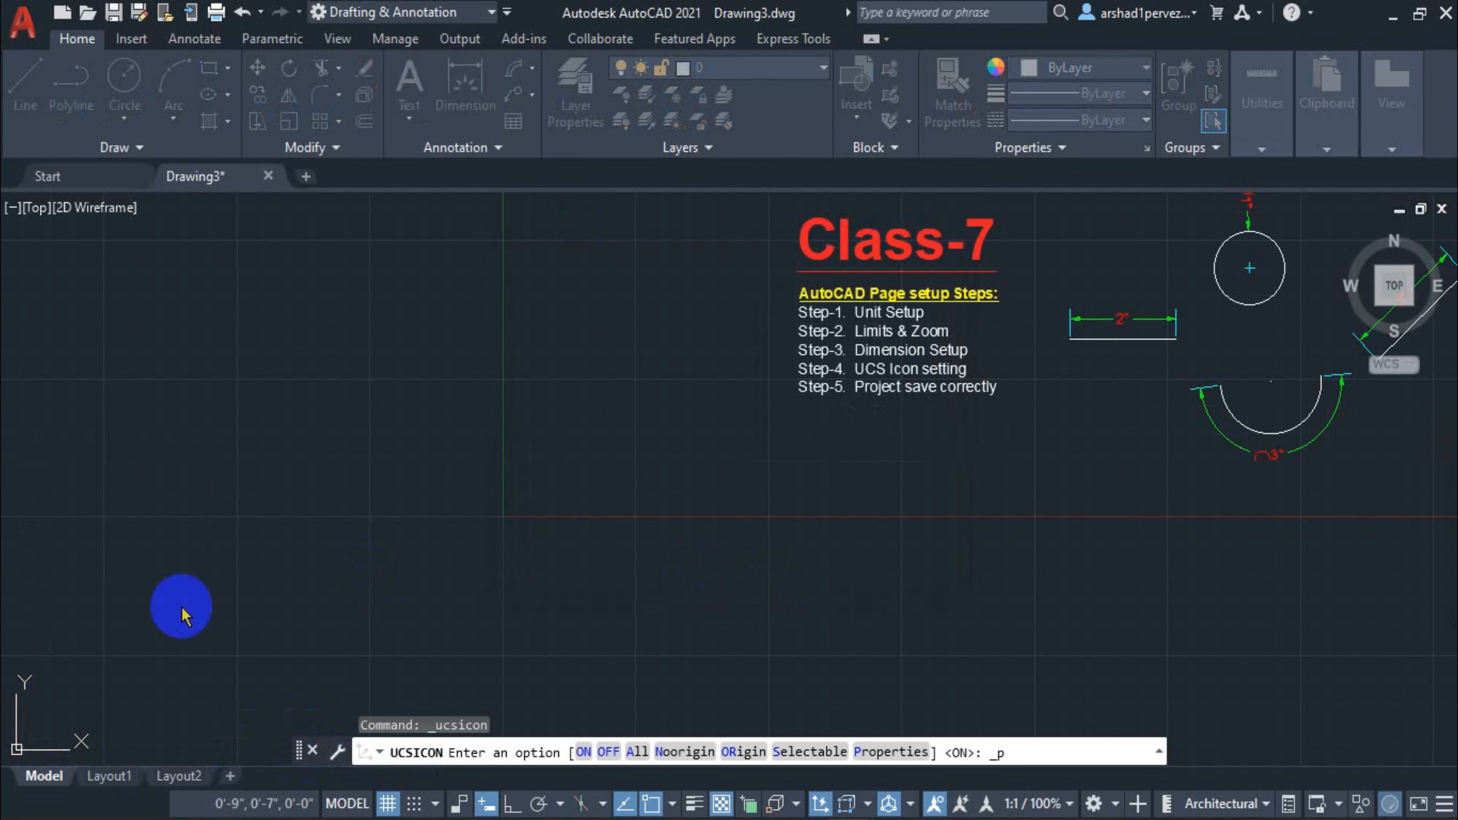
click(670, 560)
scroll(908, 394, up, 2)
click(707, 476)
middle_drag(737, 482, 189, 567)
middle_drag(637, 432, 576, 502)
middle_drag(426, 537, 395, 587)
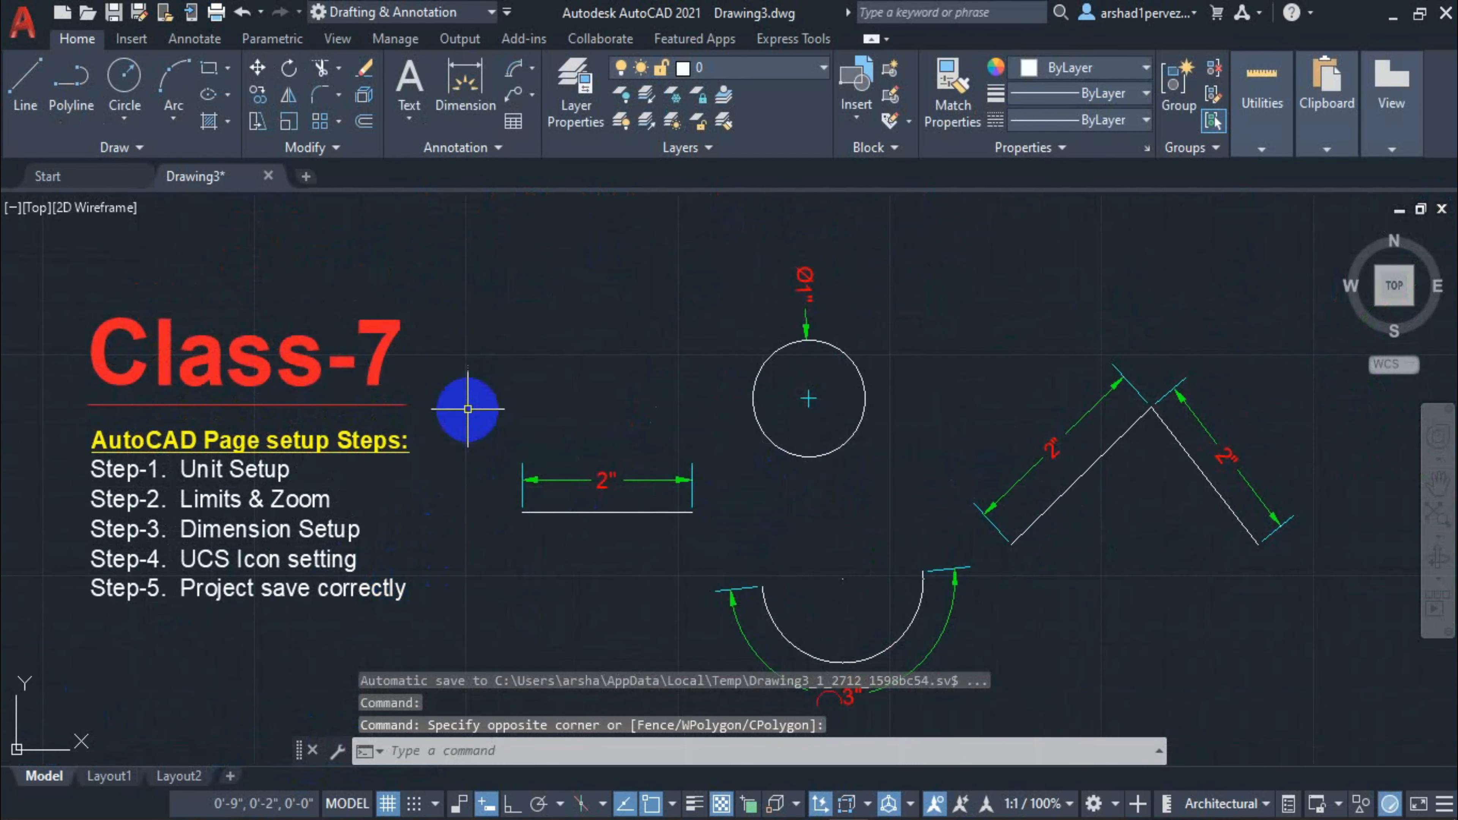
middle_drag(476, 423, 526, 393)
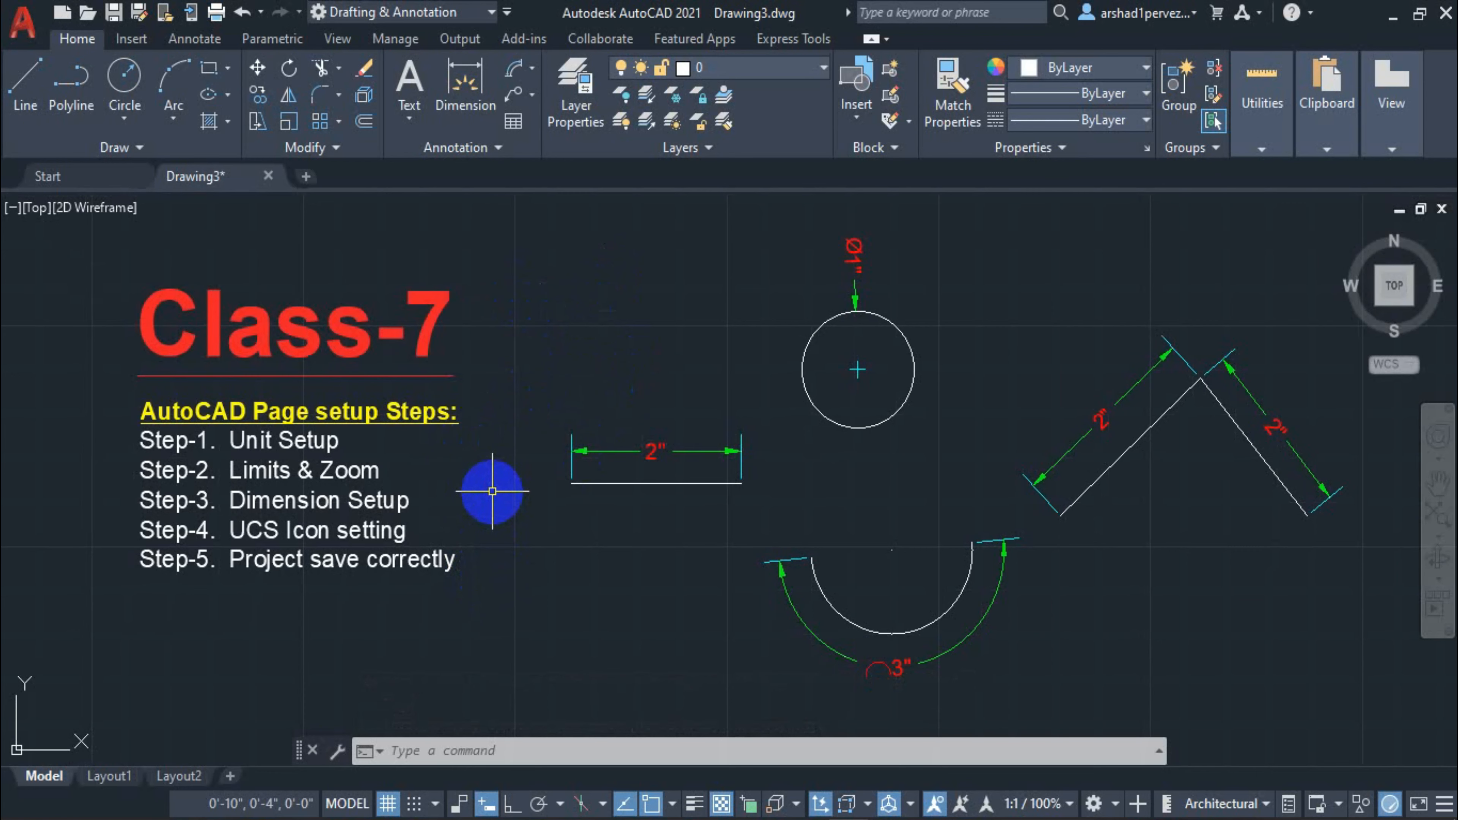
mouse_move(484, 492)
middle_down()
mouse_move(527, 493)
mouse_move(512, 510)
middle_up()
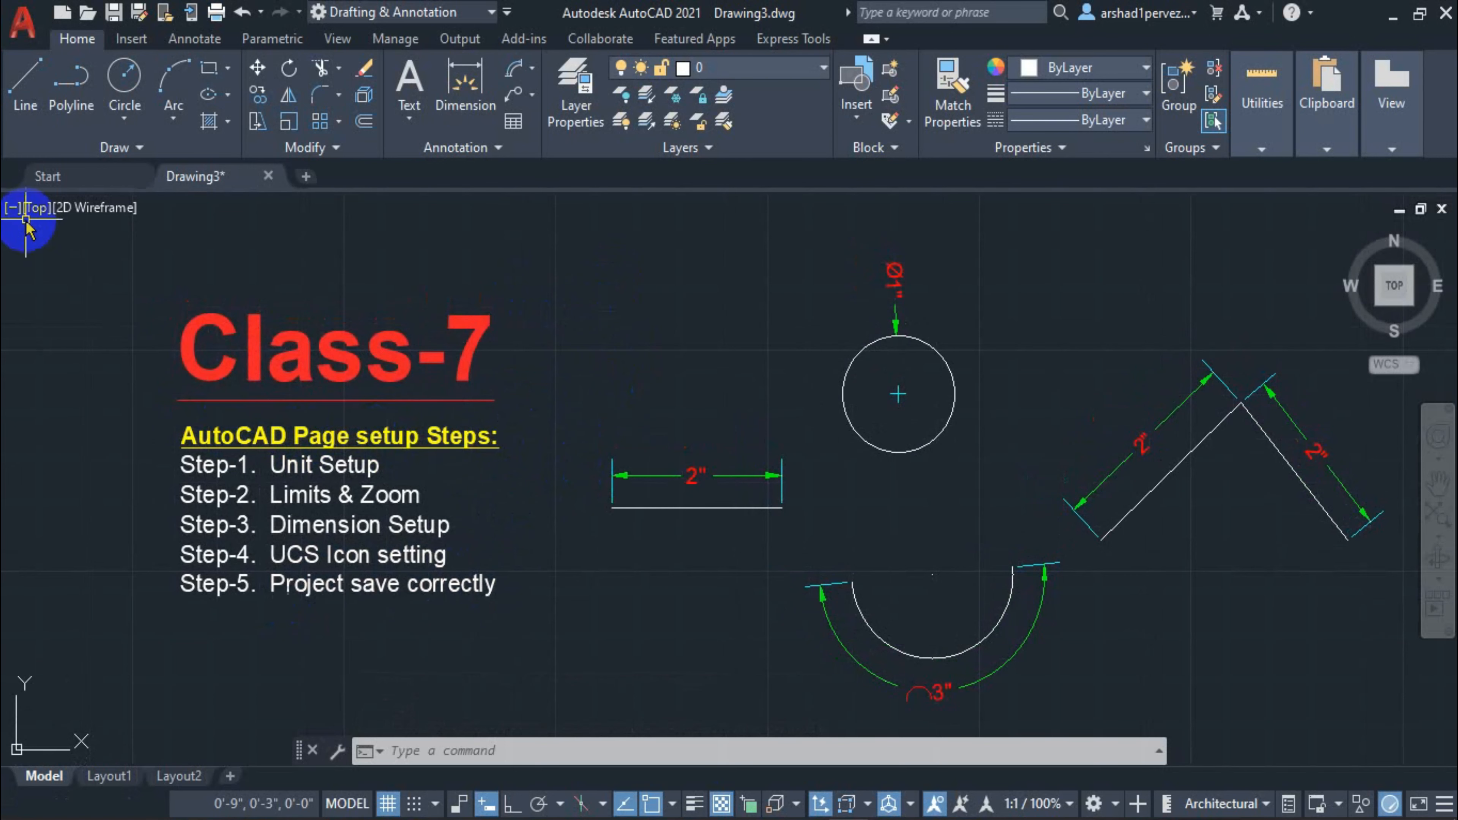
Save the drawing to the Desktop under the file name New Project.
click(24, 30)
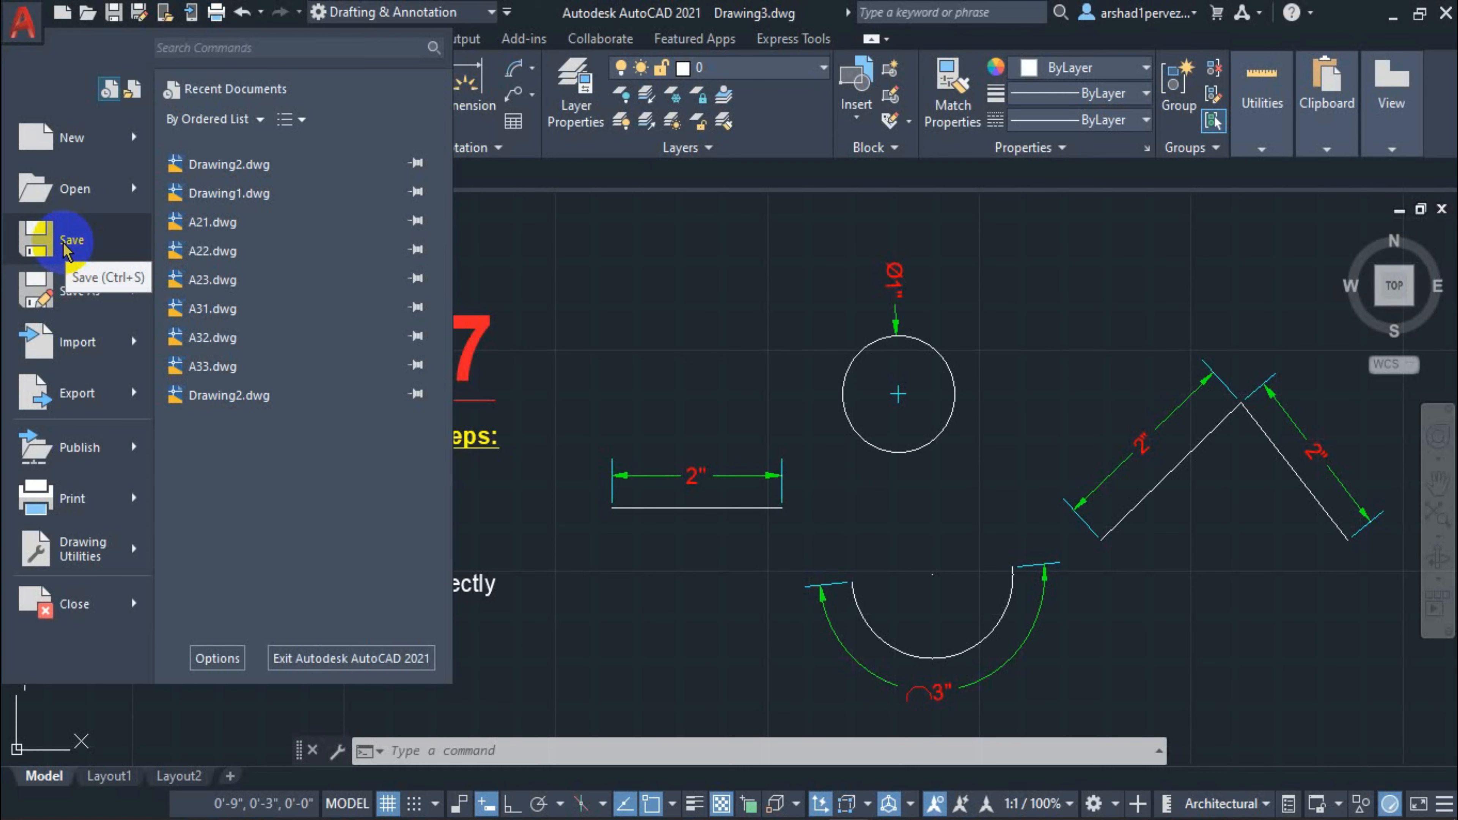
click(595, 277)
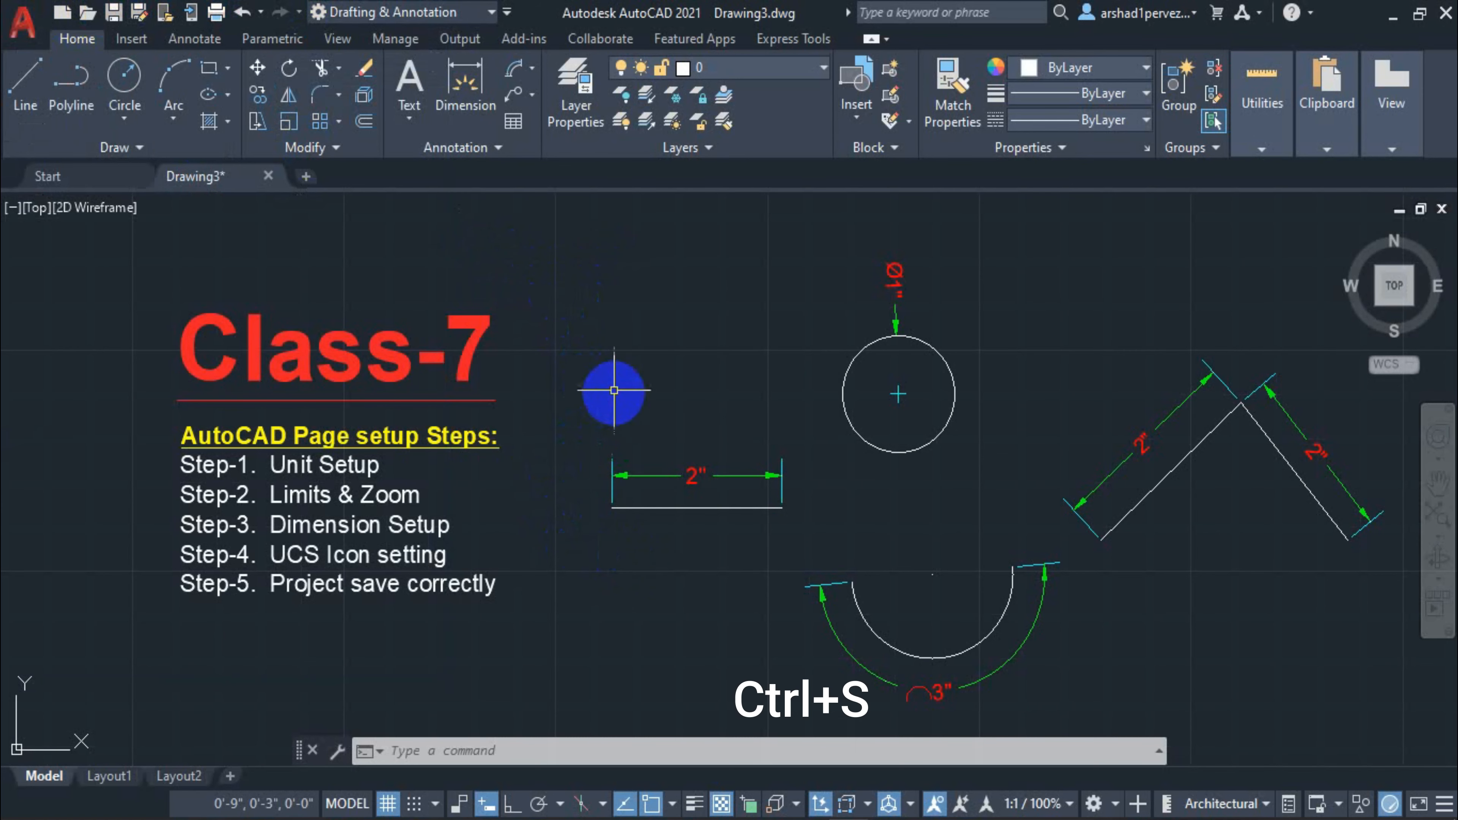
click(23, 53)
click(41, 281)
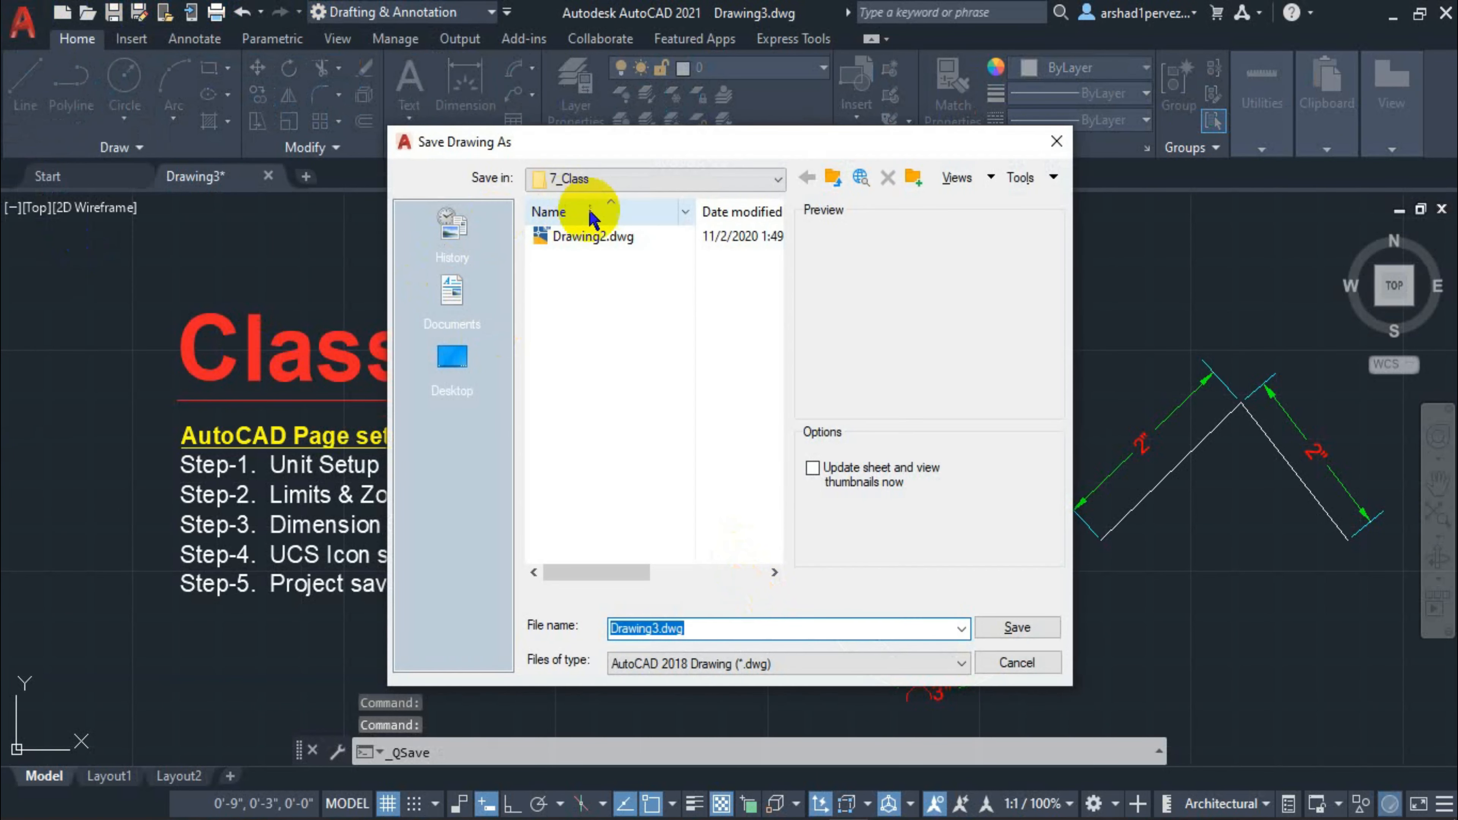
click(714, 183)
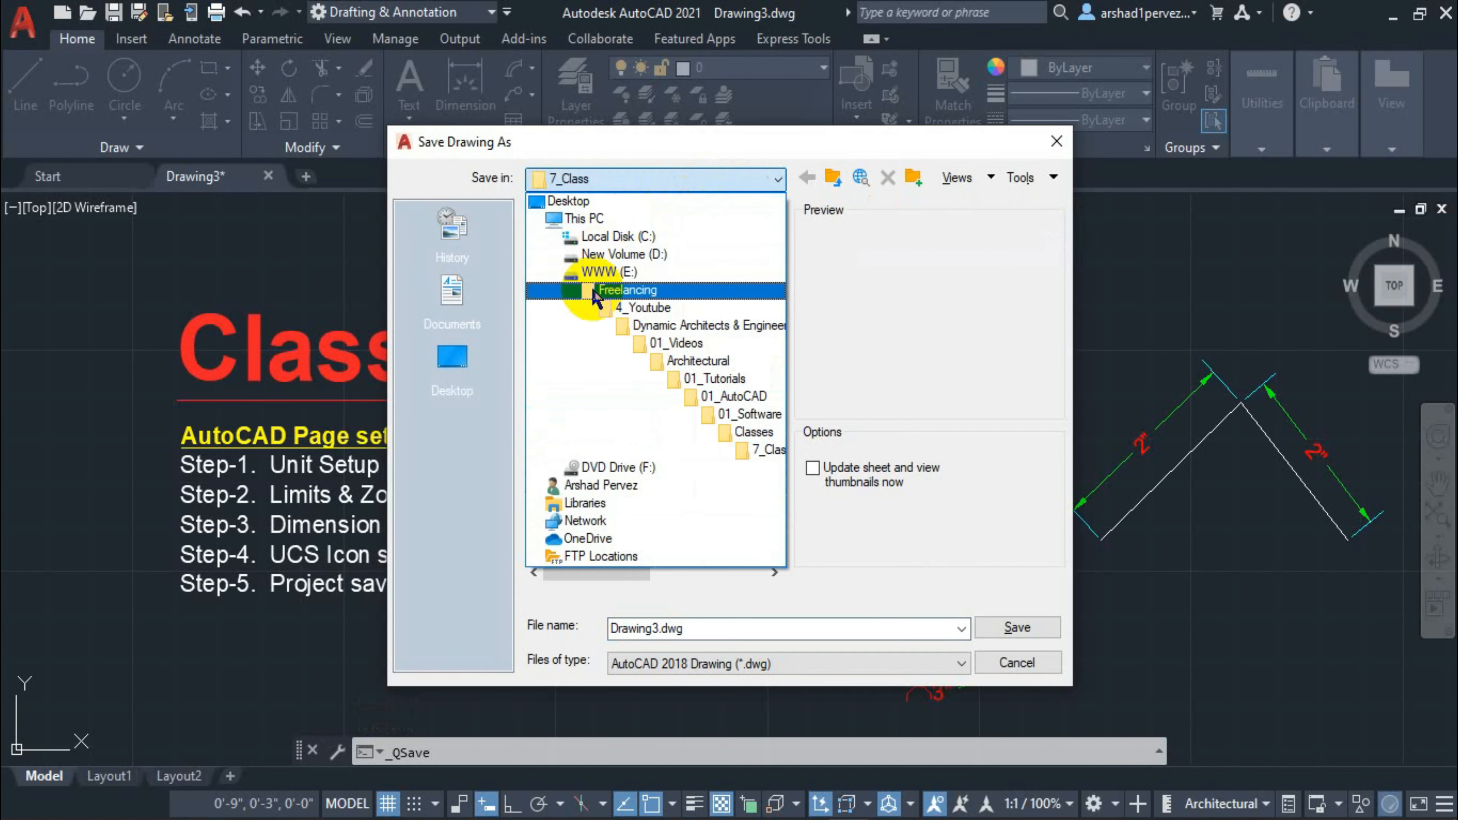
click(571, 204)
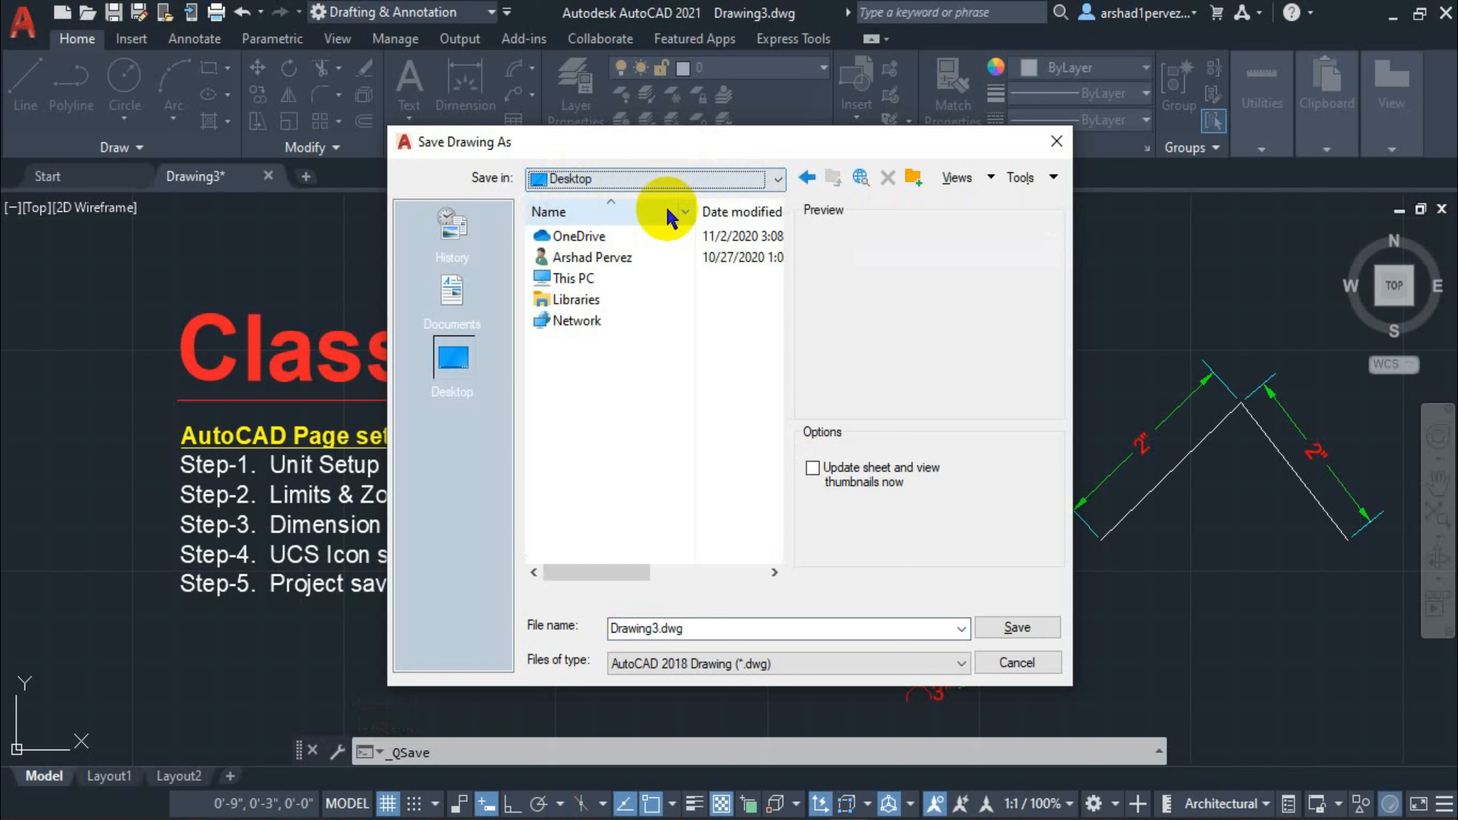
click(710, 629)
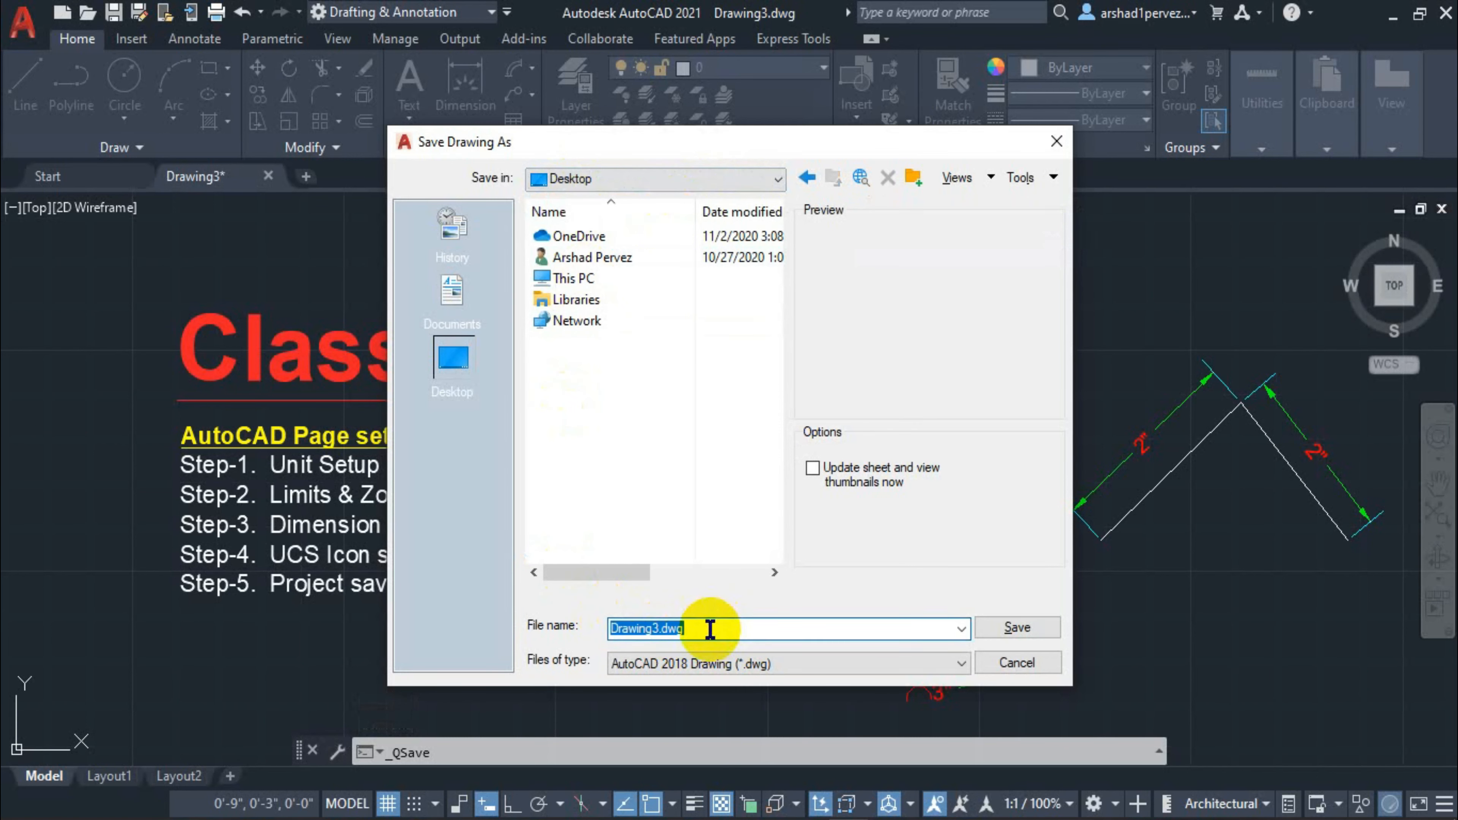
text(New Project)
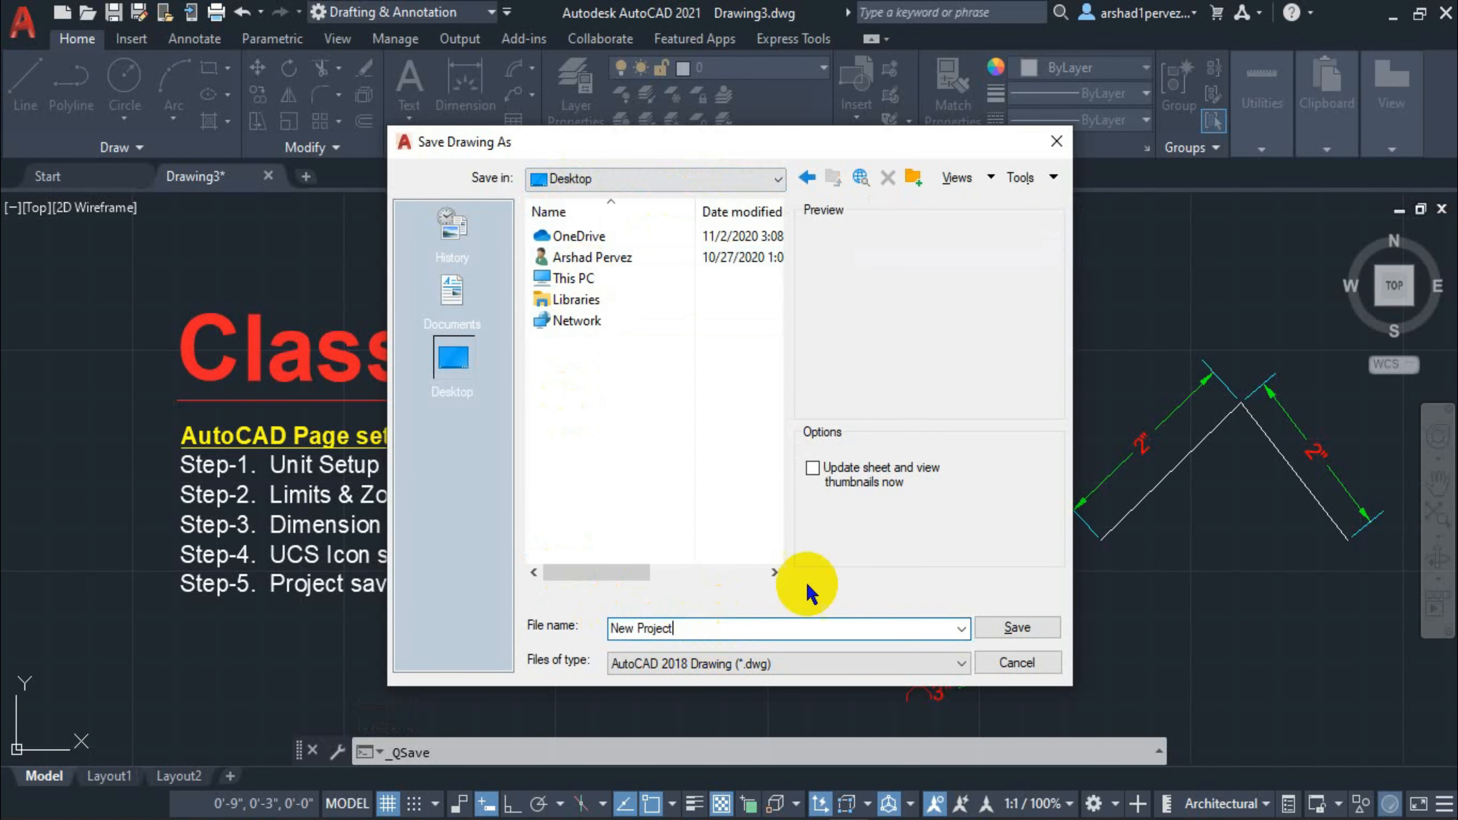
click(1014, 628)
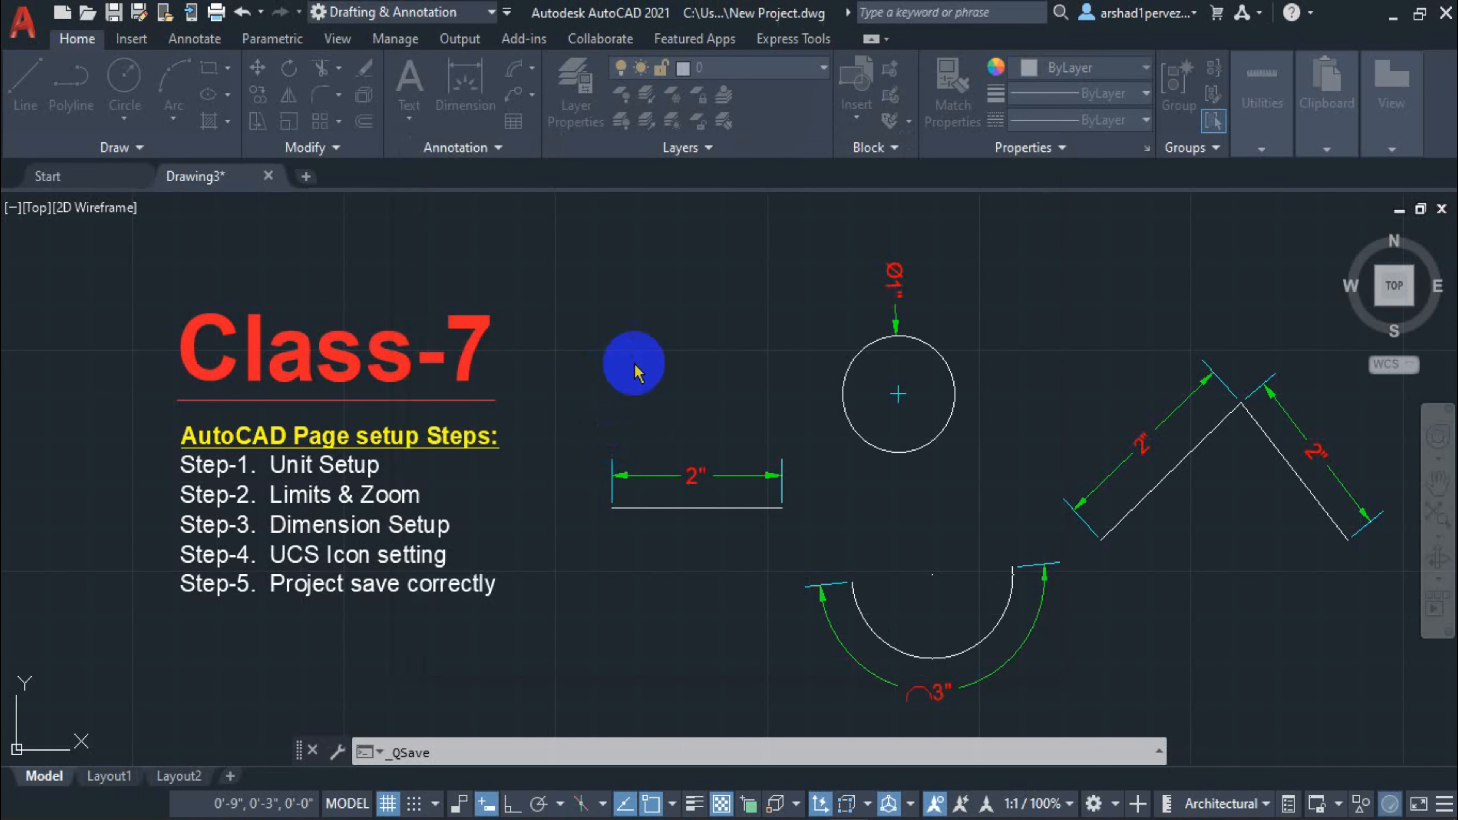
middle_drag(650, 394, 607, 370)
mouse_move(714, 560)
middle_down()
mouse_move(758, 544)
mouse_move(709, 552)
middle_up()
middle_drag(532, 569, 552, 581)
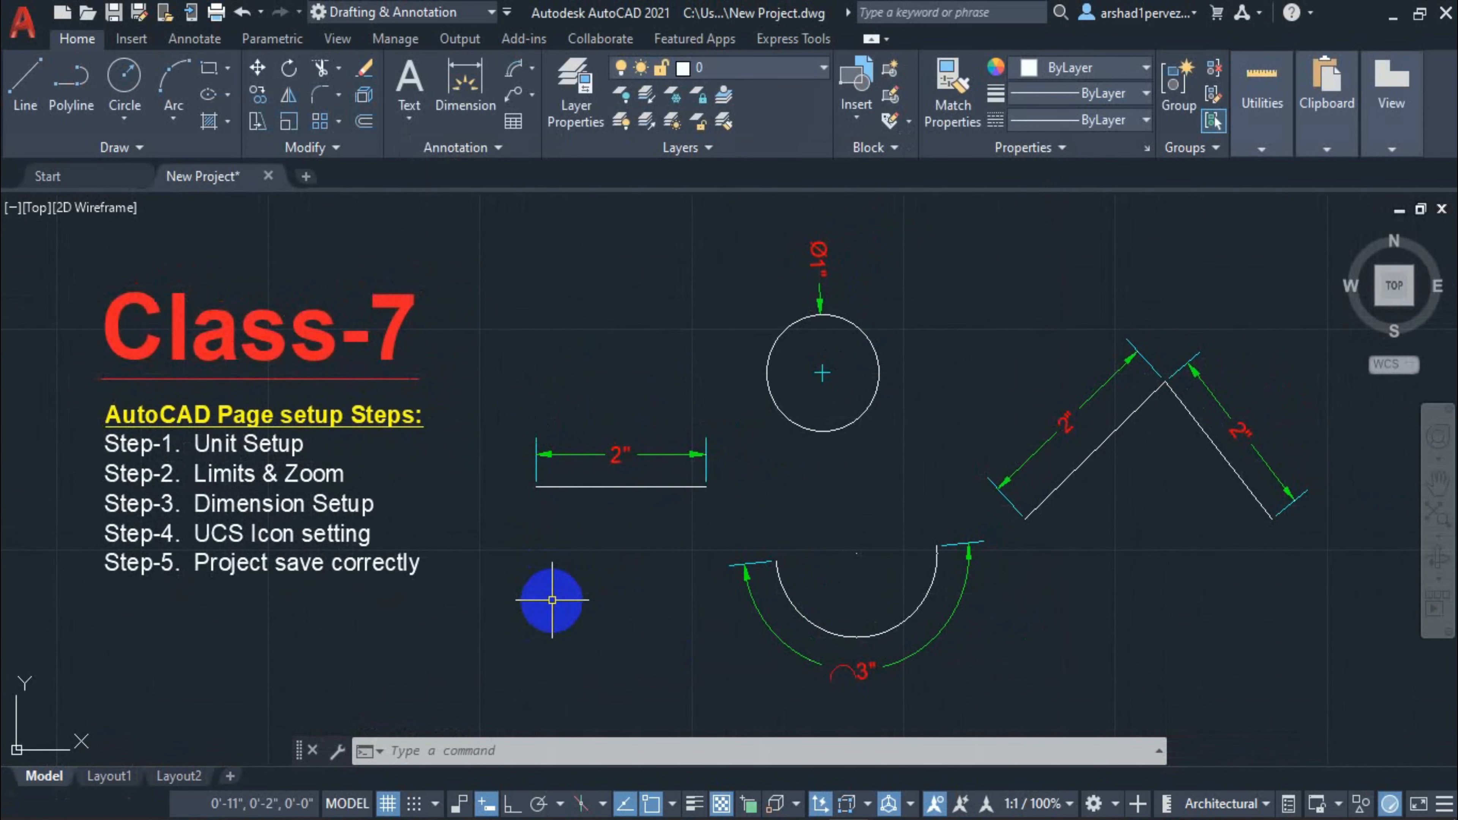